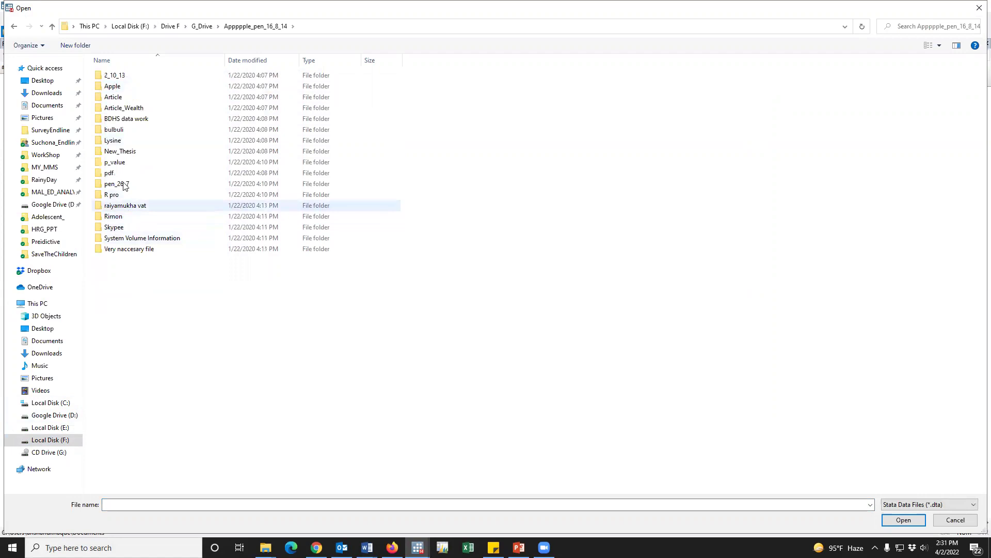
# Step: Browse to All BDHS > BDHS 2018 and show the folders as large icons
pyautogui.click(203, 27)
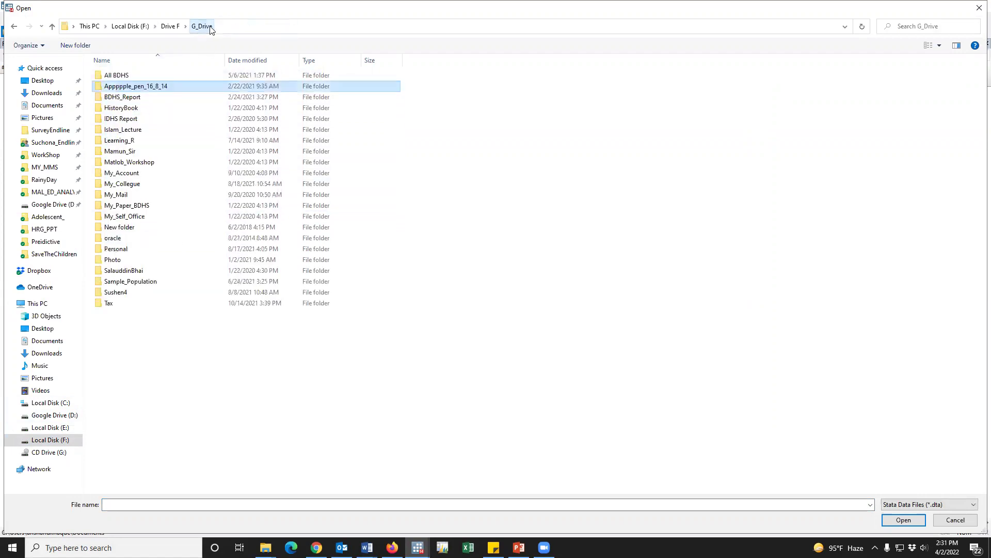
pyautogui.doubleClick(122, 75)
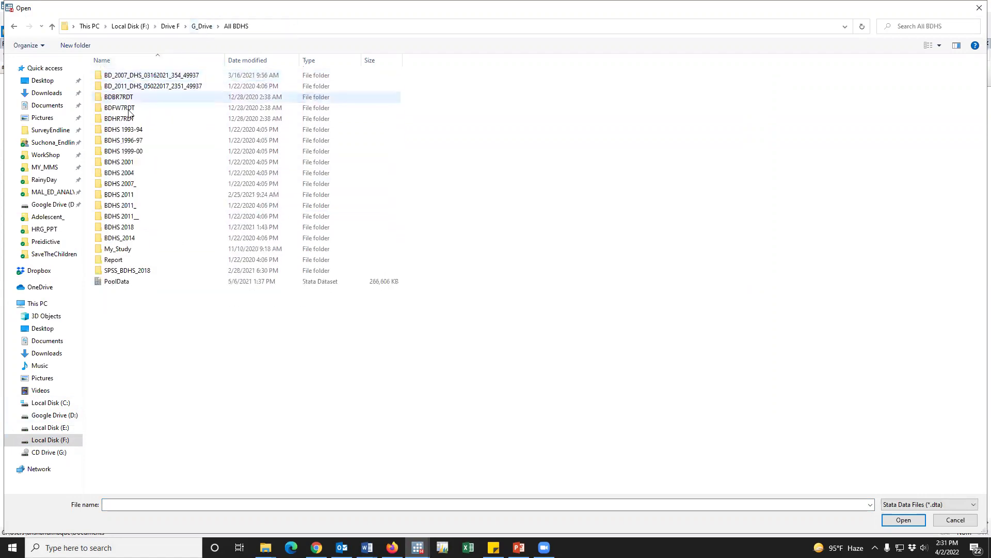
pyautogui.doubleClick(122, 227)
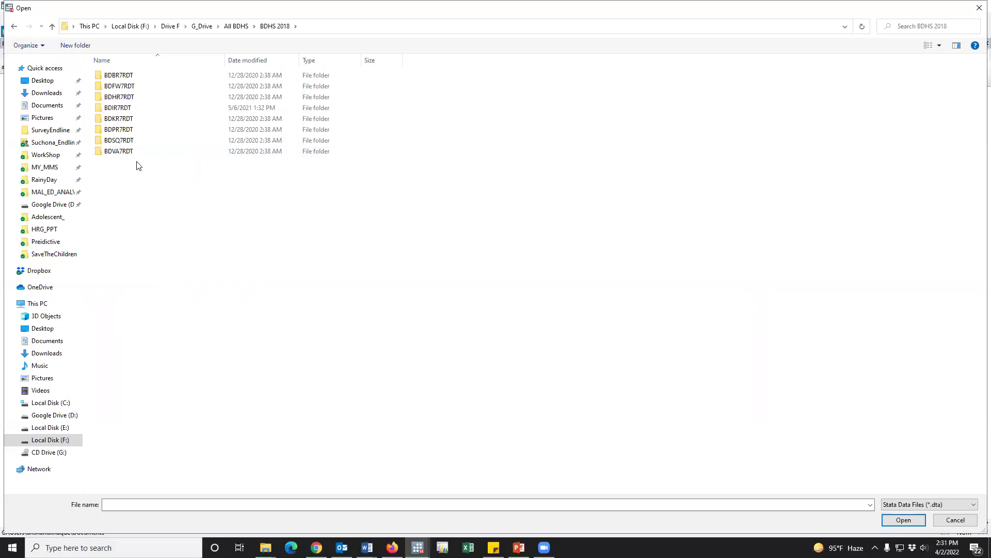
pyautogui.moveTo(121, 133)
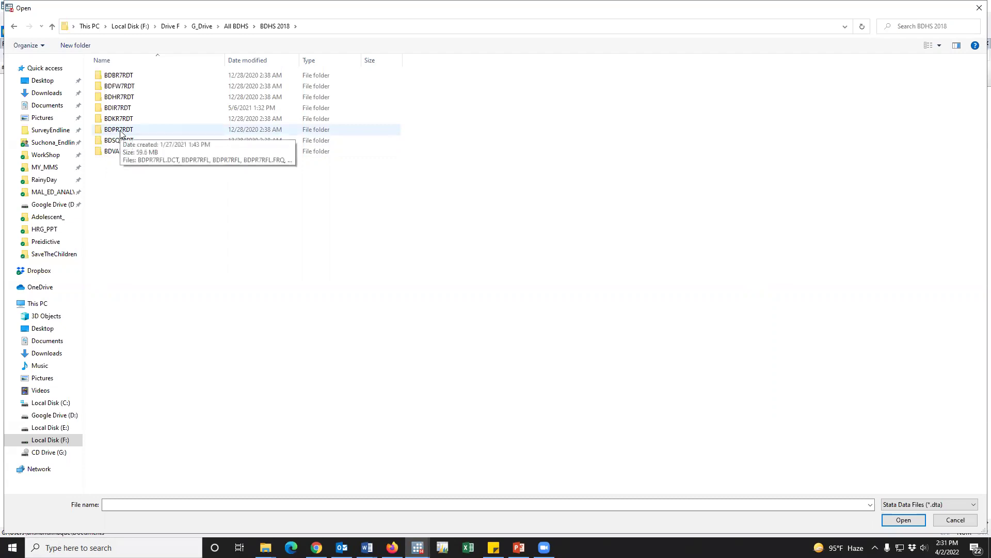
pyautogui.rightClick(163, 203)
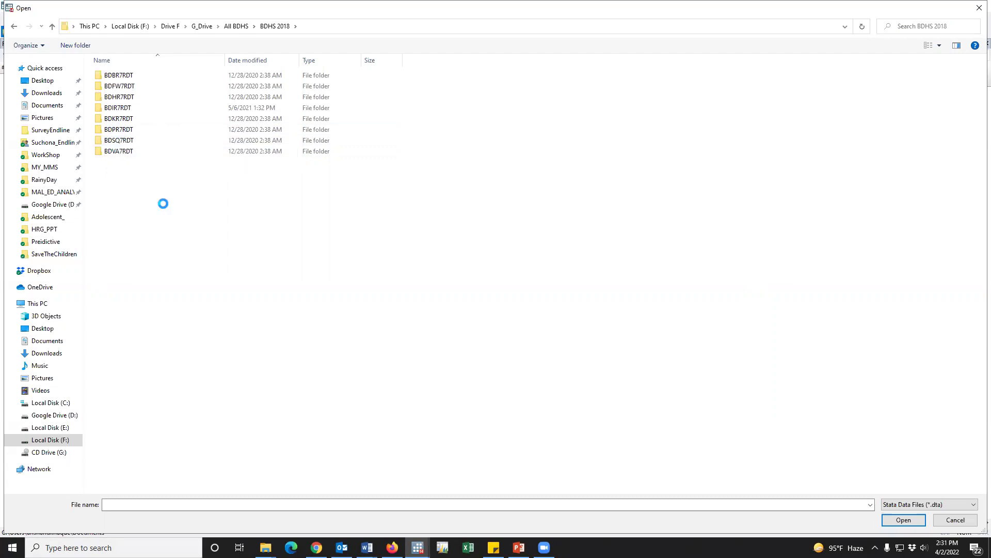
pyautogui.moveTo(232, 212)
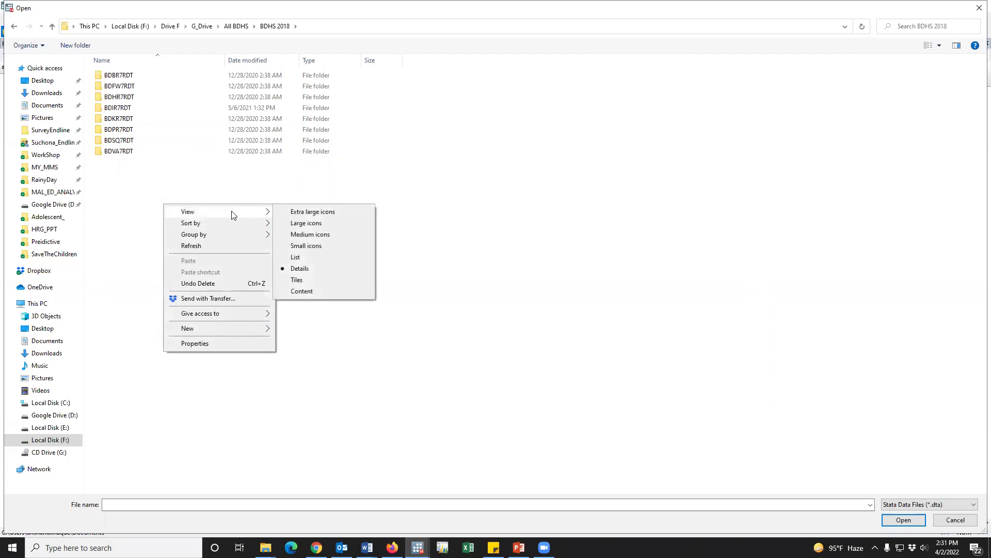
pyautogui.click(307, 224)
# Step: Open the BDPR7RDT folder and load BDPR7RFL.dta into Stata
pyautogui.rightClick(346, 240)
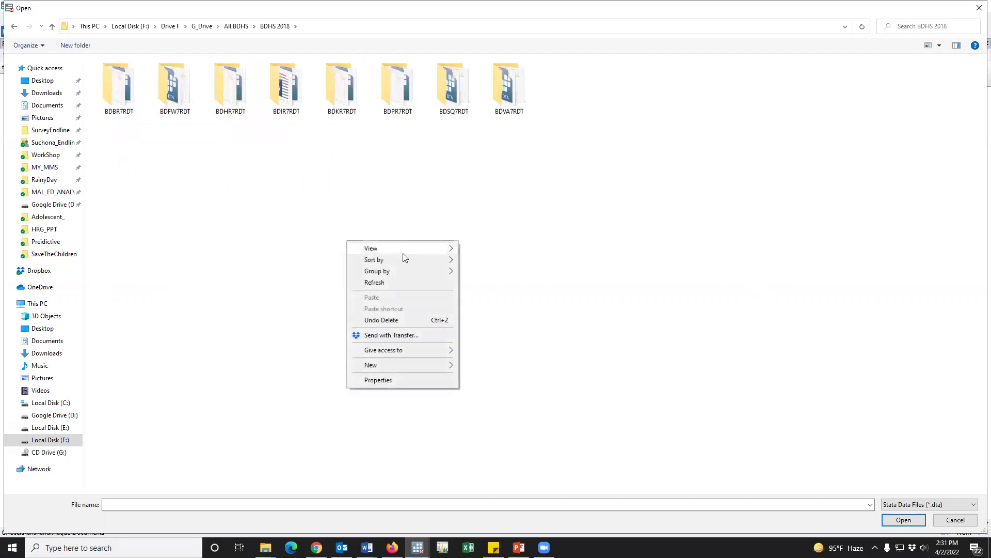
pyautogui.moveTo(409, 251)
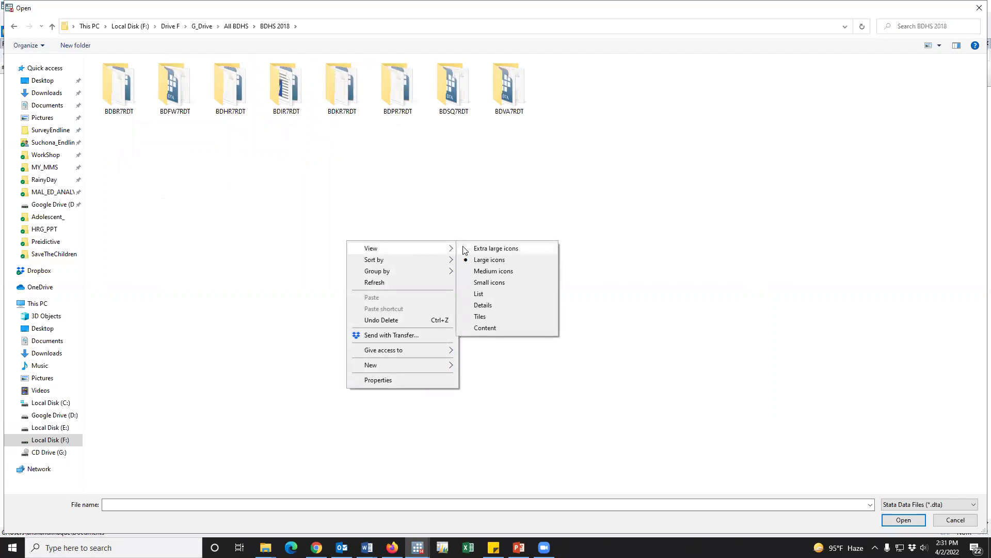
pyautogui.click(410, 211)
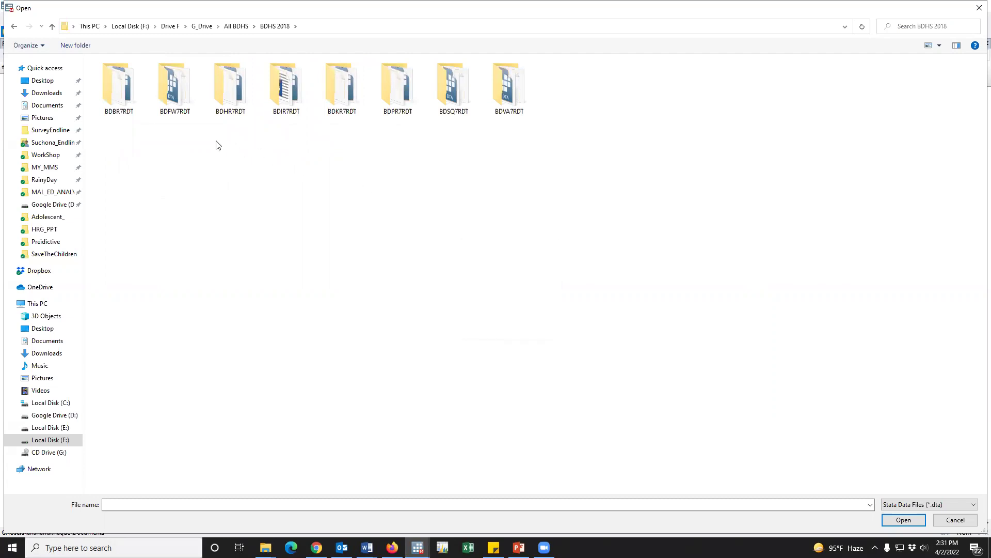
pyautogui.doubleClick(396, 99)
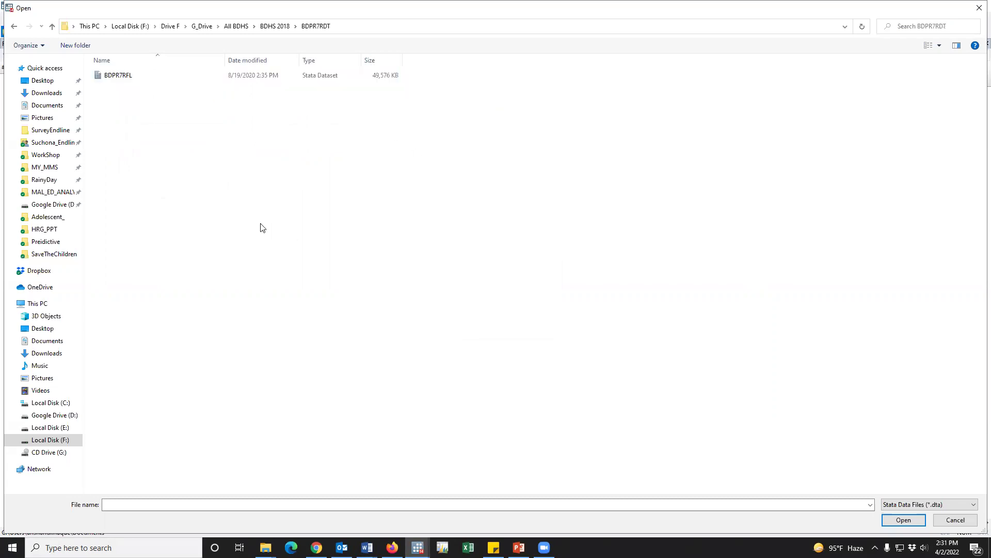
pyautogui.doubleClick(120, 77)
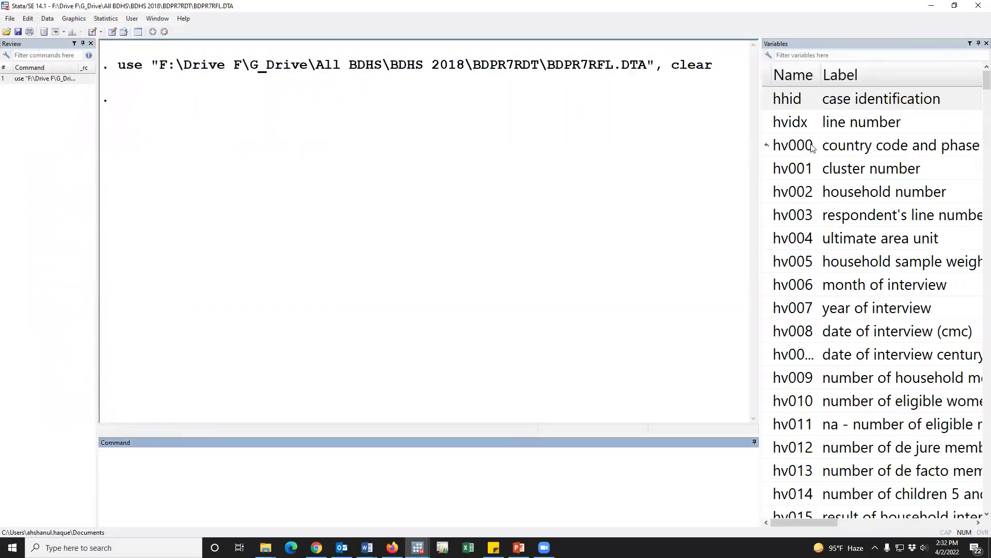
# Step: Put hvidx in the Command window with the caret before it, ready for a ta prefix
pyautogui.scroll(-6, 823, 314)
pyautogui.scroll(6, 821, 352)
pyautogui.click(770, 124)
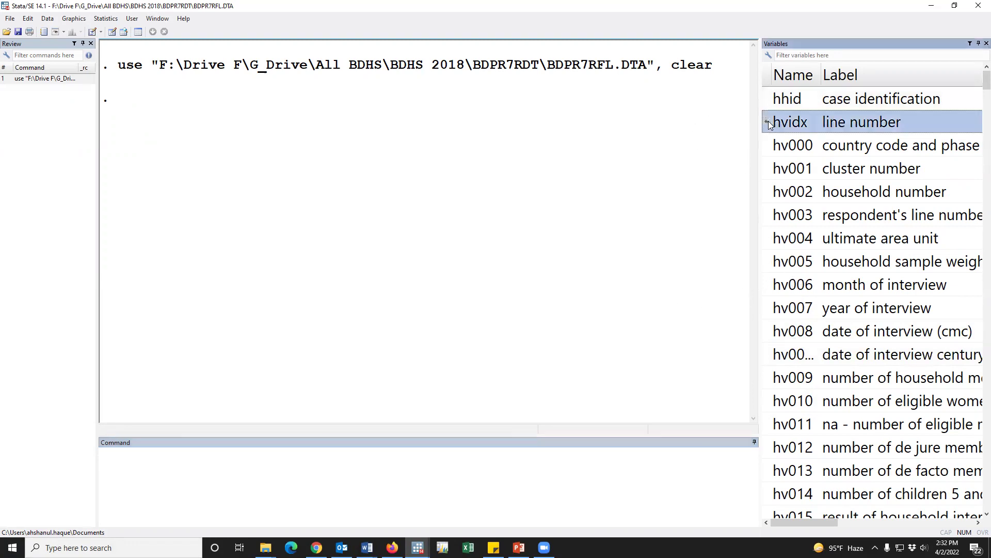
pyautogui.doubleClick(102, 461)
pyautogui.click(142, 490)
pyautogui.click(101, 456)
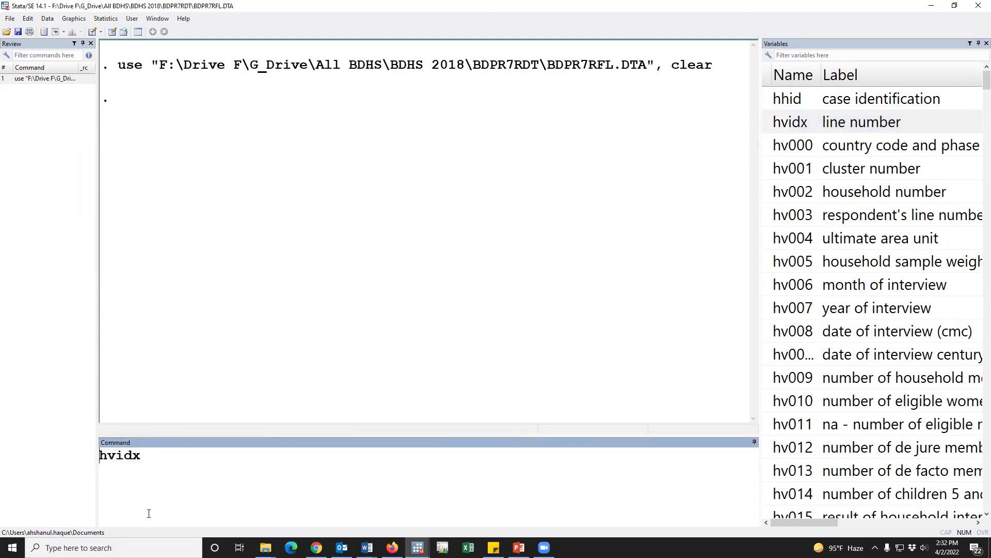
# Step: Run ta hvidx to tabulate the line number variable
pyautogui.write('ta')
pyautogui.press('Return')
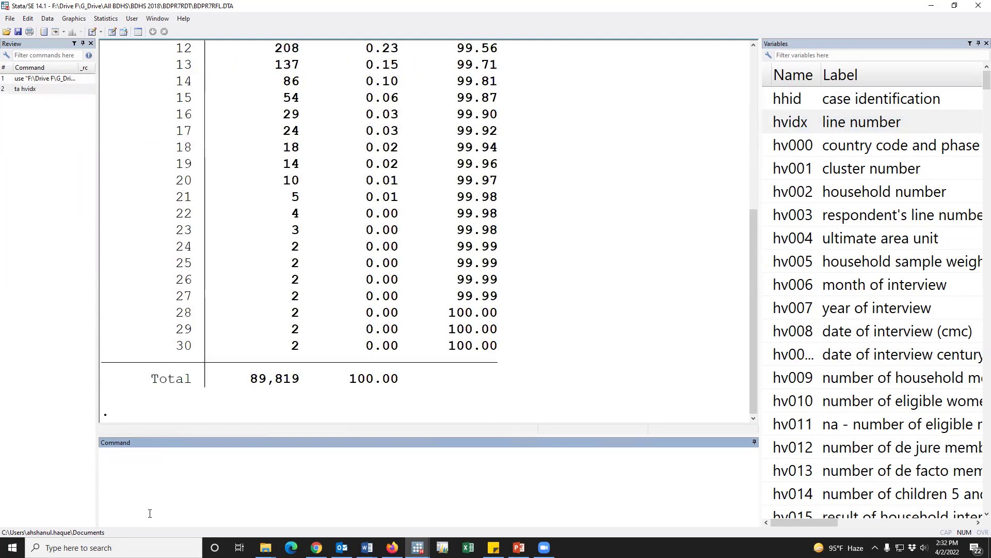
pyautogui.scroll(5, 242, 323)
pyautogui.scroll(-5, 243, 323)
# Step: Paste 'rename hvidx c_line' into the Command window and clear the Review history
pyautogui.click(450, 512)
pyautogui.write('rename hvidx c_line')
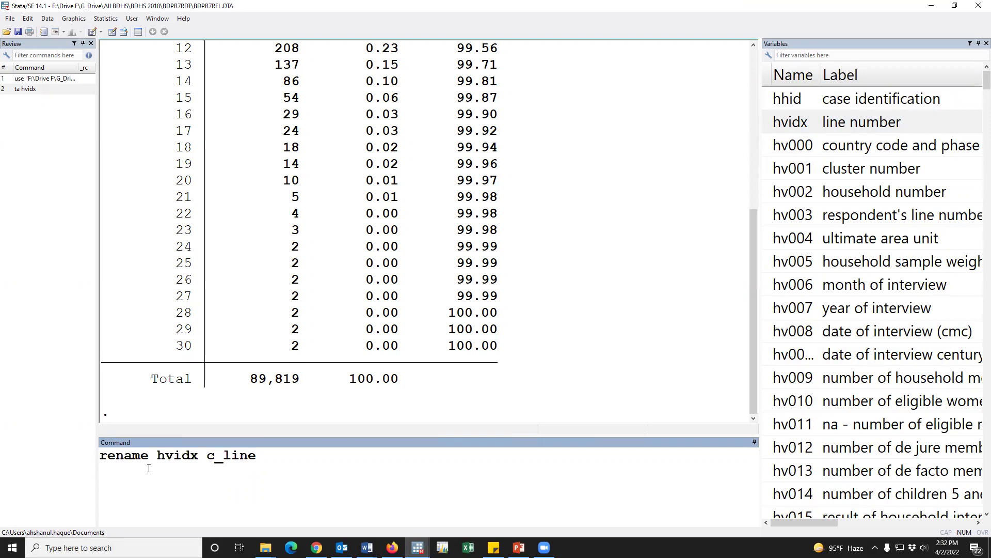
pyautogui.rightClick(34, 178)
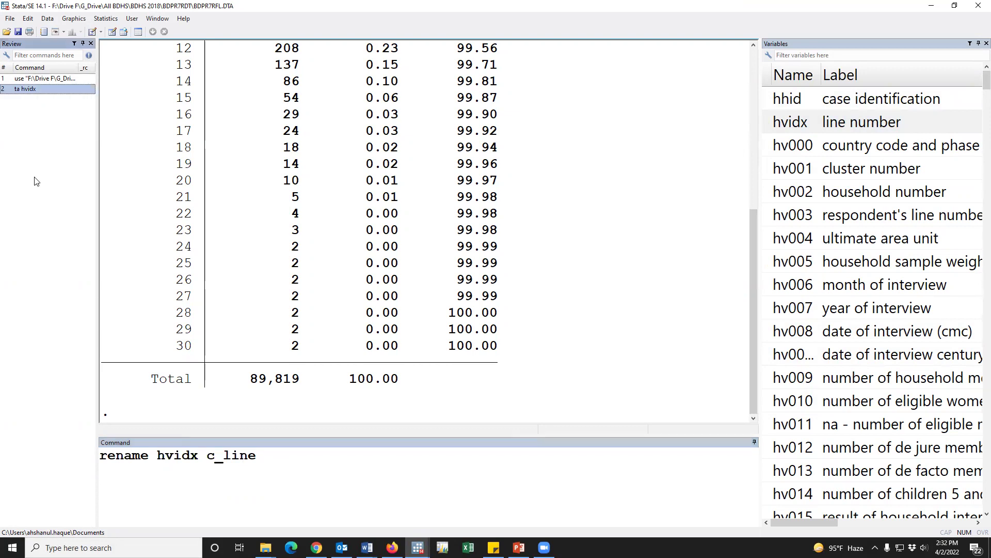
pyautogui.click(63, 230)
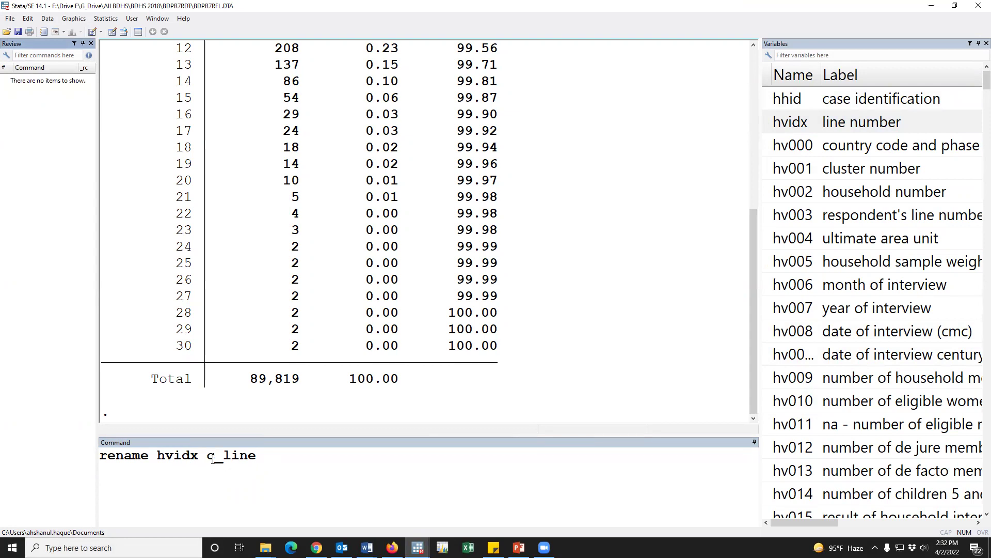
# Step: Point out hvidx and c_line, then run the rename of hvidx to c_line
pyautogui.moveTo(209, 458); pyautogui.dragTo(265, 456)
pyautogui.click(217, 479)
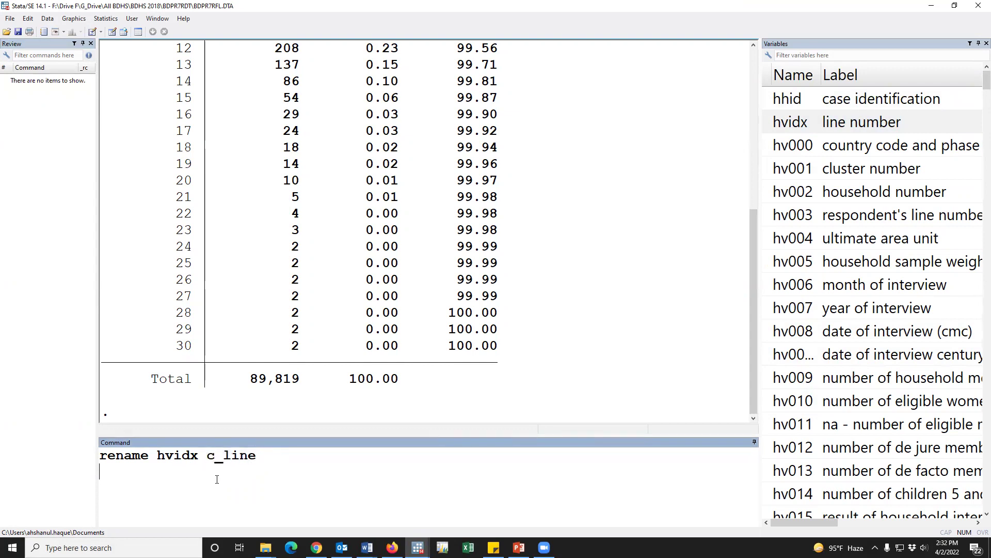
pyautogui.doubleClick(189, 458)
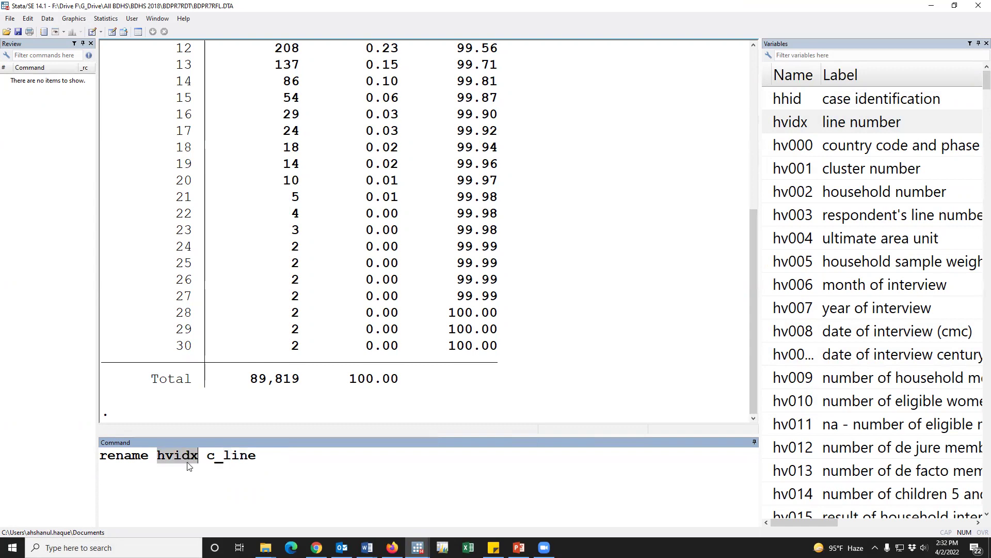
pyautogui.click(240, 494)
pyautogui.moveTo(207, 458); pyautogui.dragTo(269, 457)
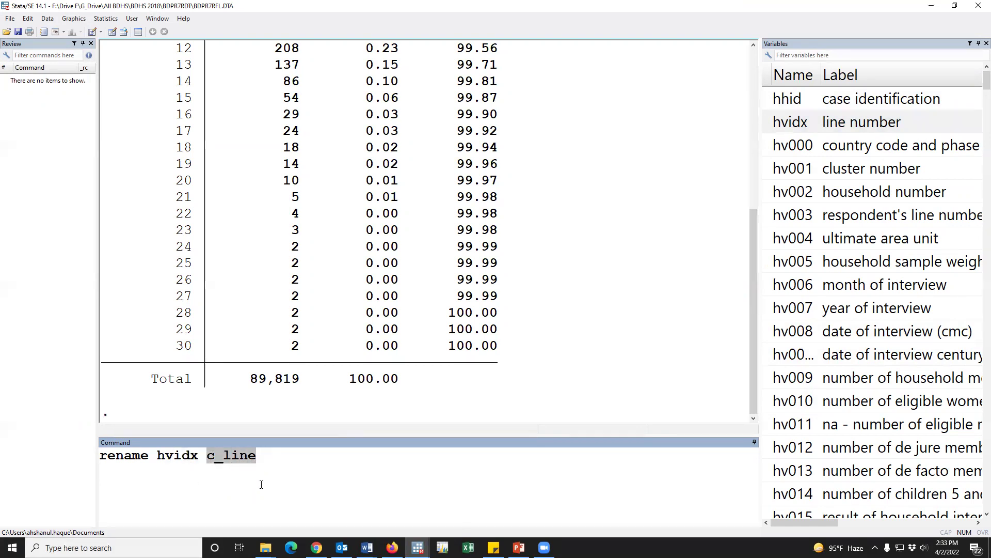
pyautogui.click(217, 464)
pyautogui.click(278, 461)
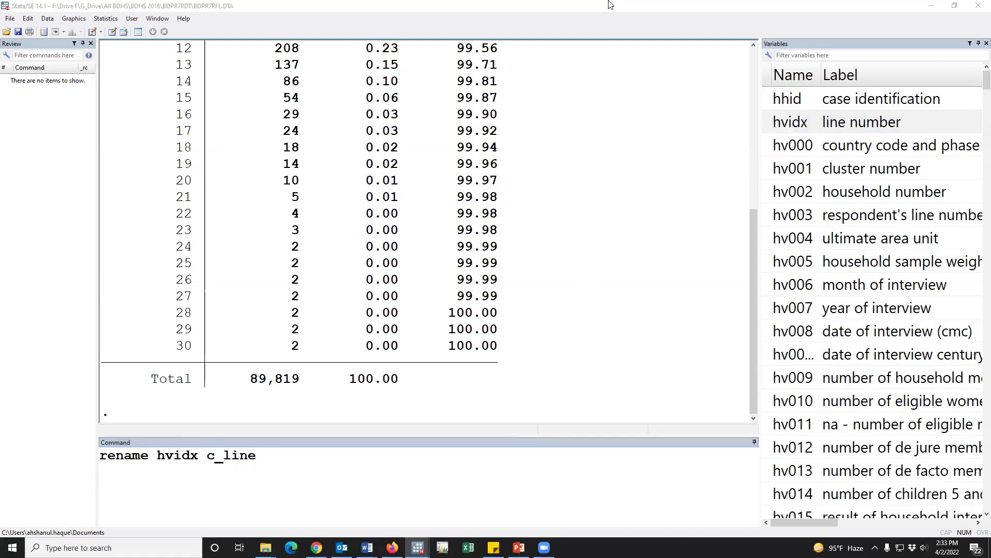
pyautogui.moveTo(774, 114)
pyautogui.mouseDown()
pyautogui.moveTo(891, 112)
pyautogui.moveTo(910, 129)
pyautogui.moveTo(788, 134)
pyautogui.moveTo(771, 109)
pyautogui.mouseUp()
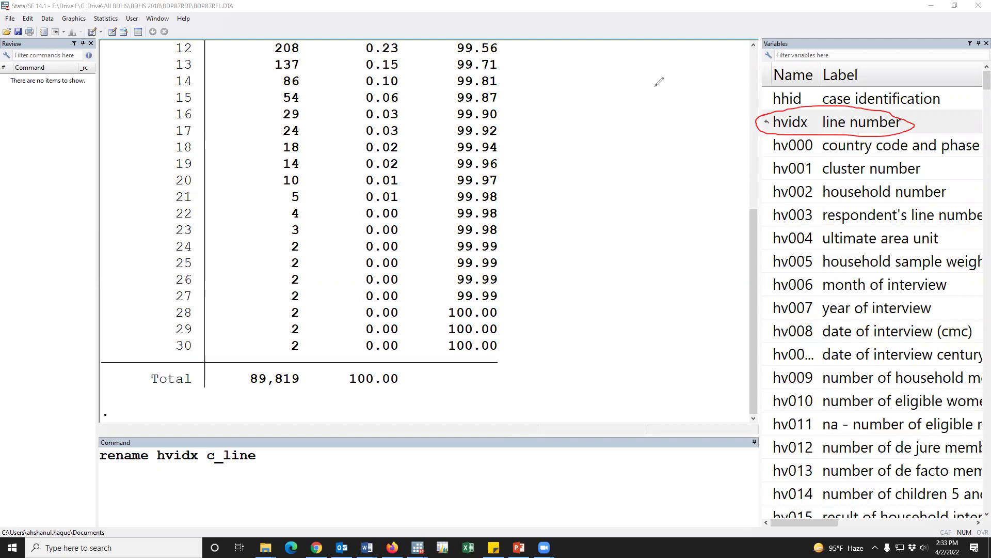
pyautogui.click(351, 493)
pyautogui.press('Return')
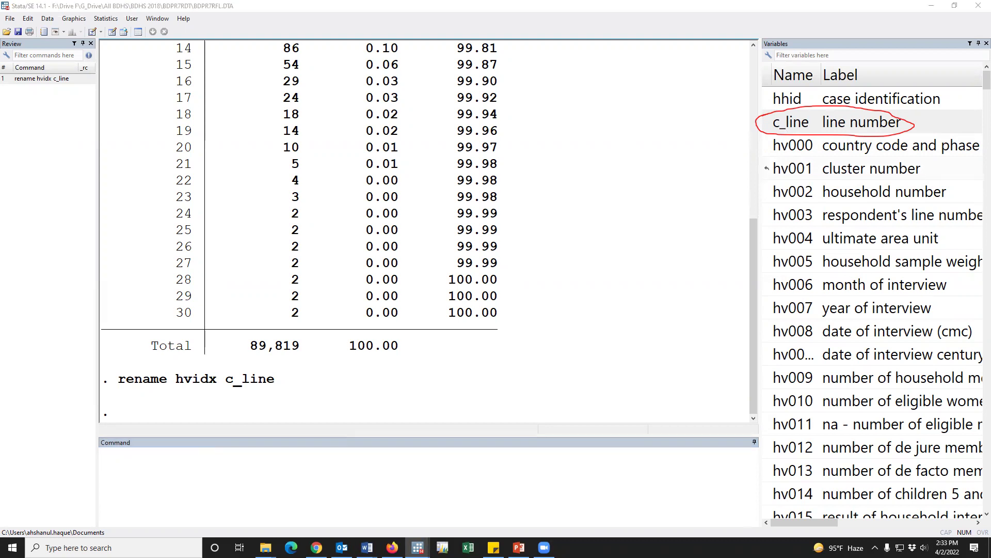
# Step: Rename the cluster number variable hv001 to cluster_line
pyautogui.click(505, 519)
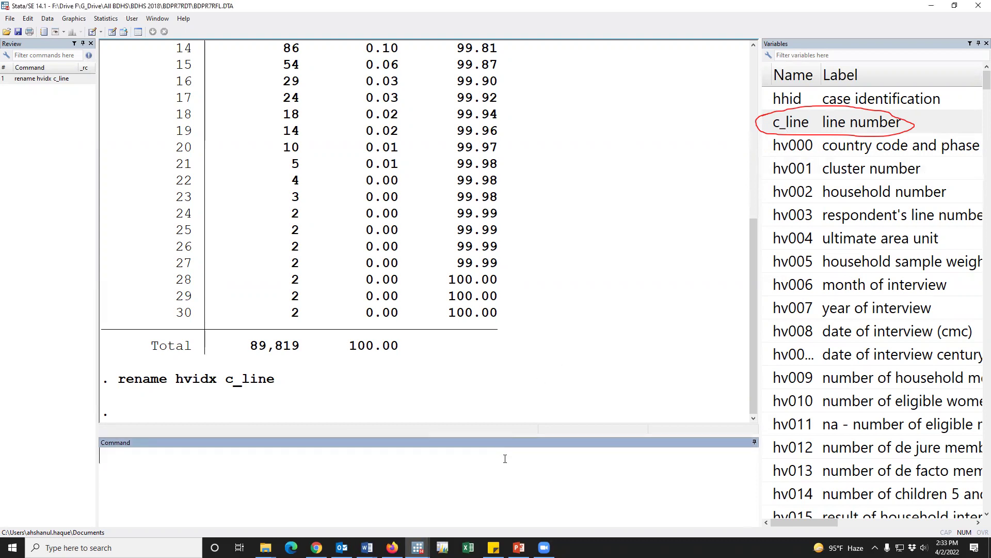
pyautogui.write('rename hv001')
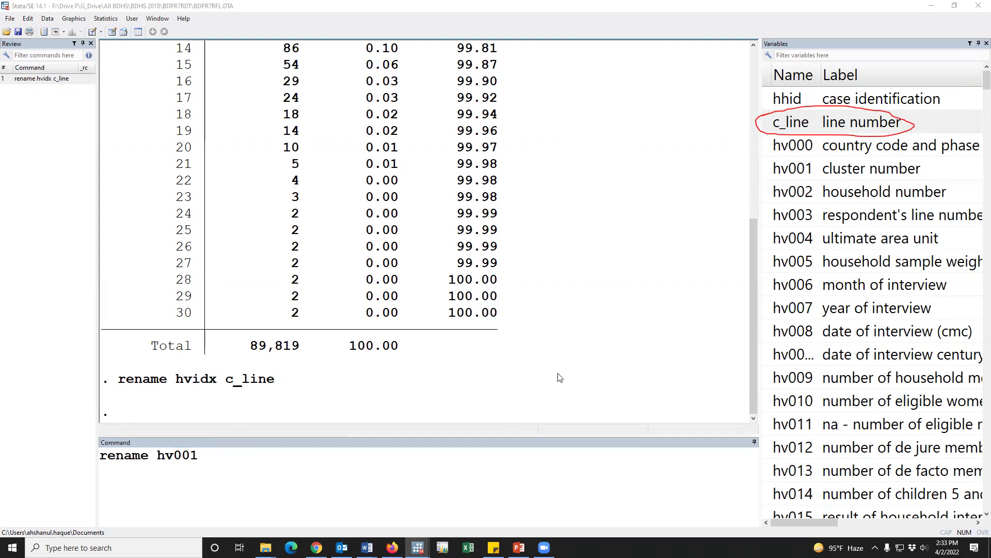
pyautogui.click(424, 470)
pyautogui.write('cluster_line')
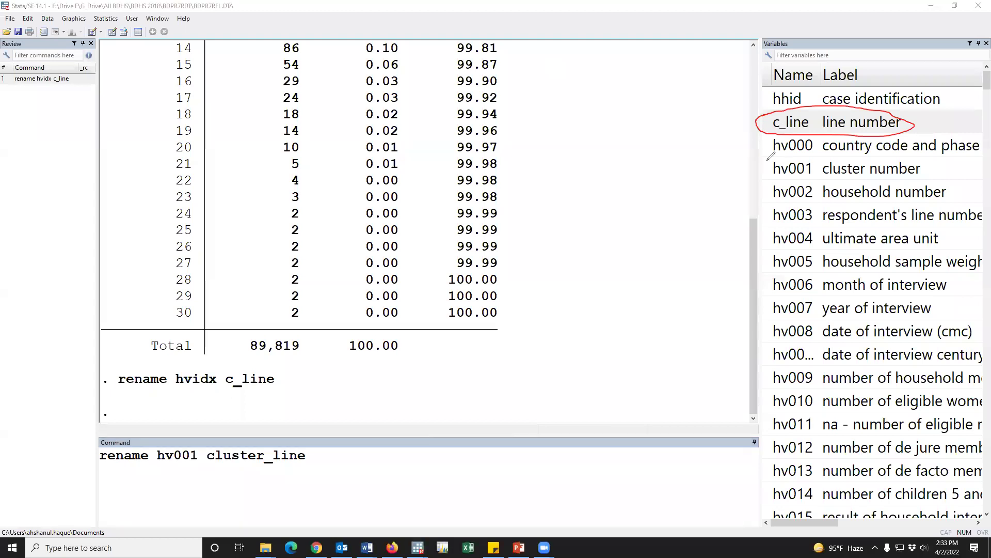
pyautogui.moveTo(825, 151)
pyautogui.mouseDown()
pyautogui.moveTo(936, 162)
pyautogui.moveTo(917, 174)
pyautogui.moveTo(836, 178)
pyautogui.moveTo(781, 178)
pyautogui.moveTo(761, 160)
pyautogui.mouseUp()
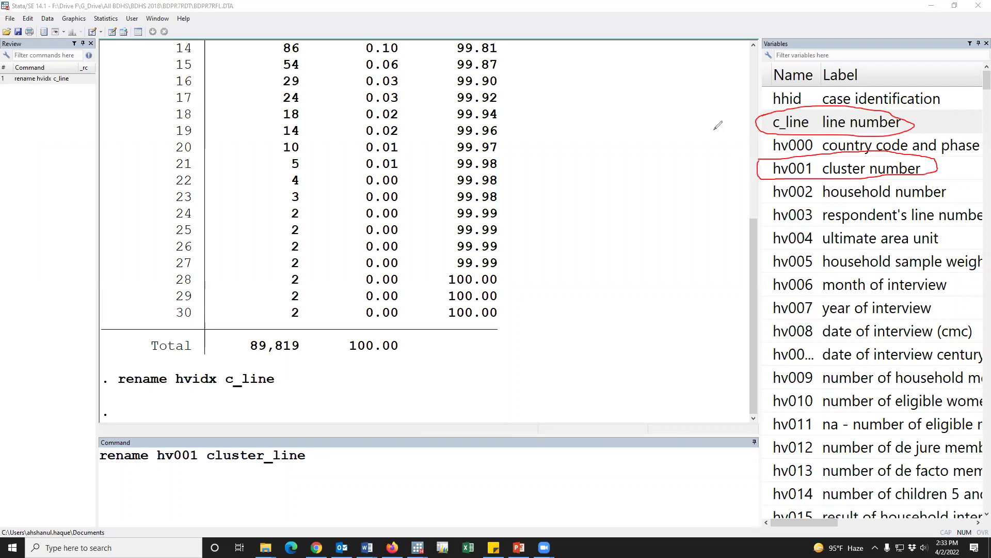
pyautogui.click(435, 477)
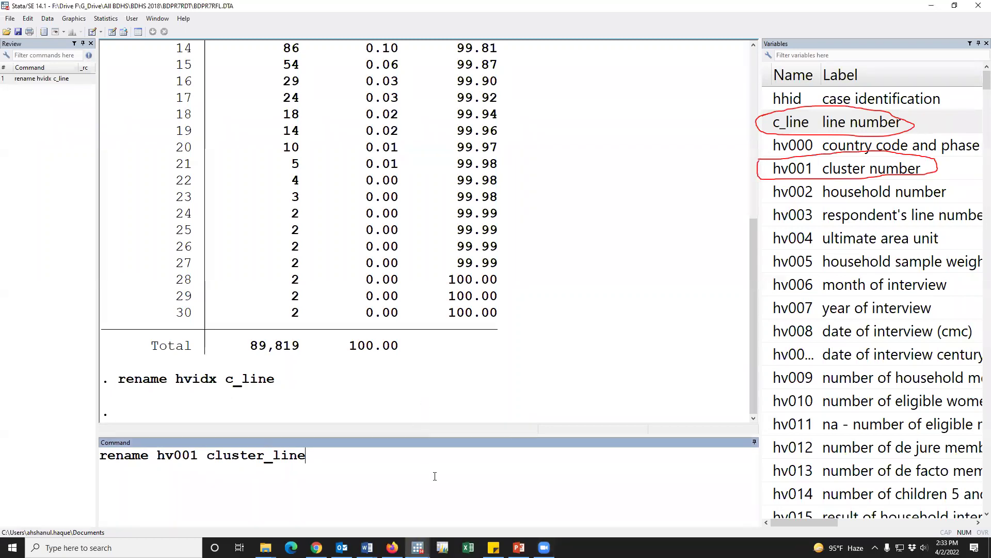
pyautogui.doubleClick(175, 461)
pyautogui.click(241, 456)
pyautogui.doubleClick(241, 456)
pyautogui.click(325, 456)
pyautogui.press('Return')
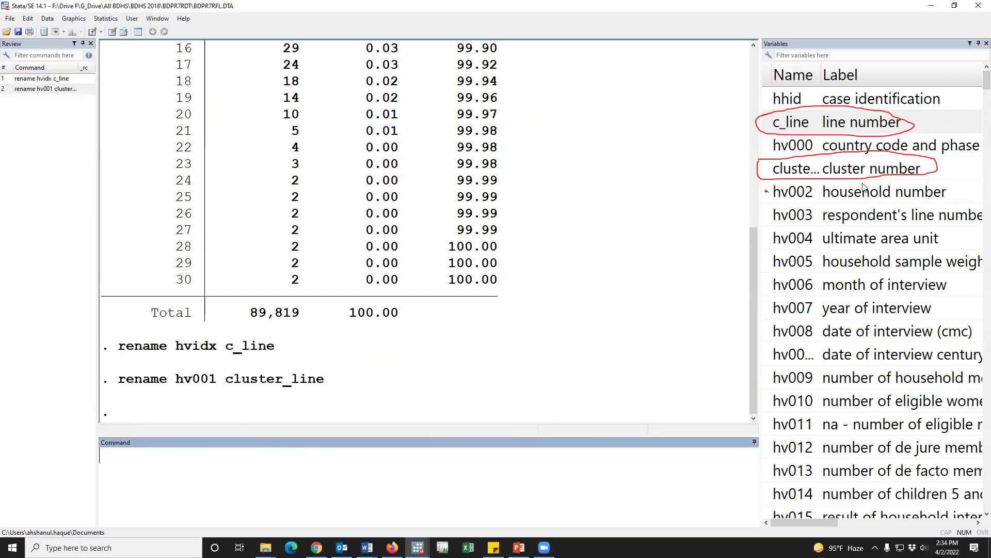
# Step: Rename the household number variable hv002 to hh_line
pyautogui.moveTo(822, 74); pyautogui.dragTo(882, 75)
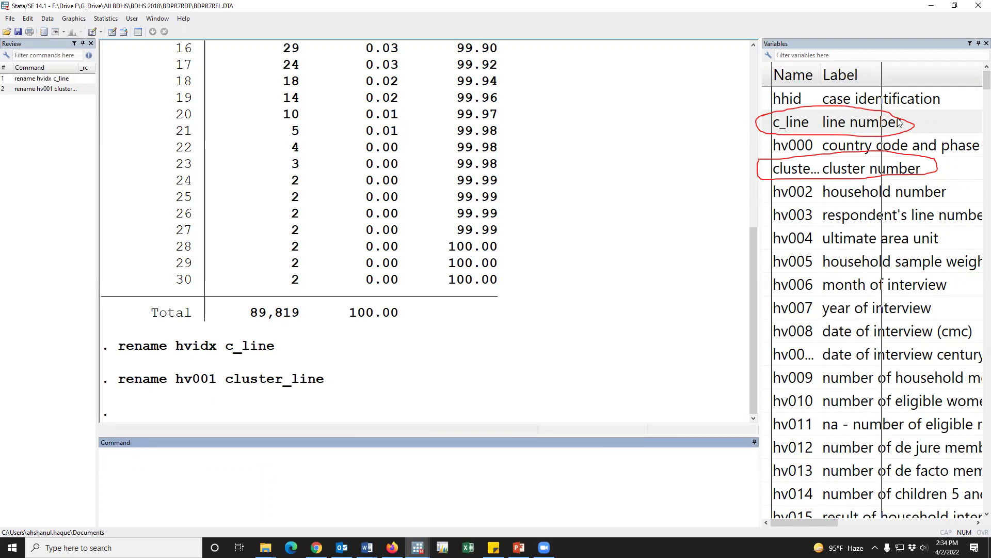
pyautogui.click(899, 122)
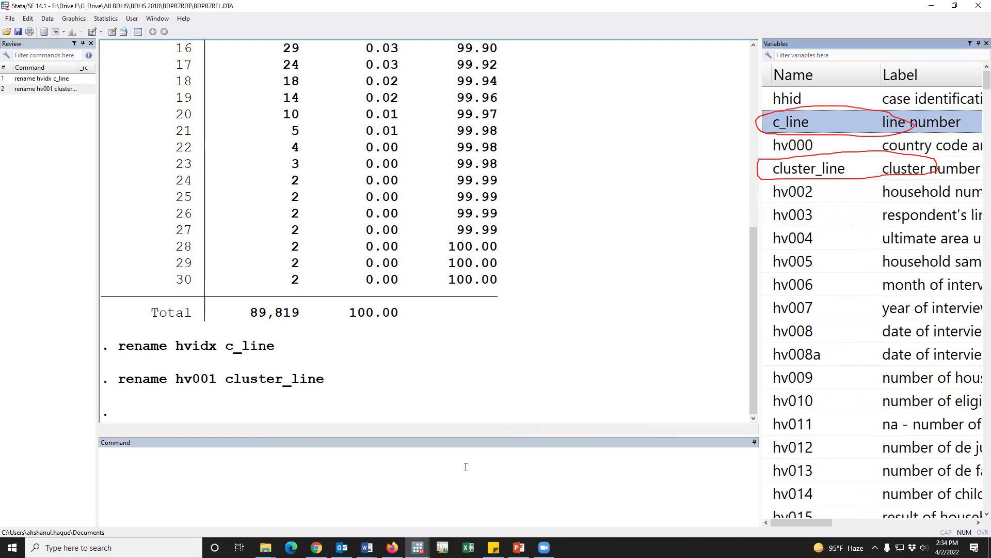
pyautogui.click(450, 464)
pyautogui.write('rename')
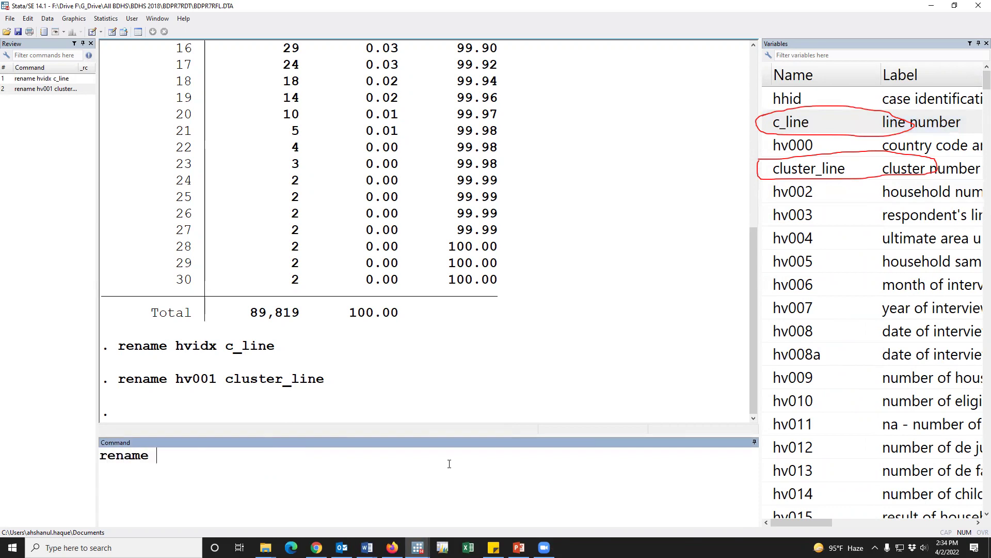
pyautogui.doubleClick(793, 192)
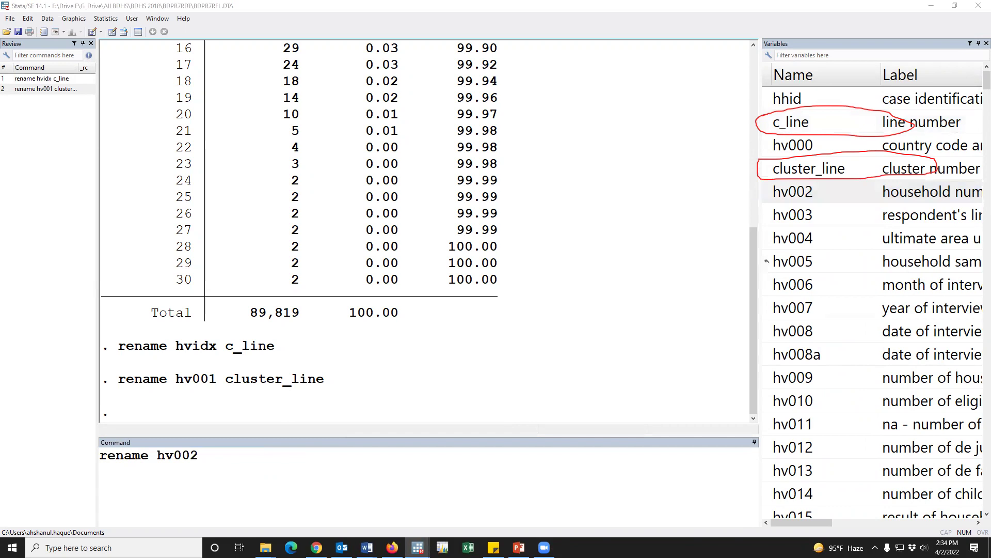
pyautogui.click(682, 478)
pyautogui.write('hh_line')
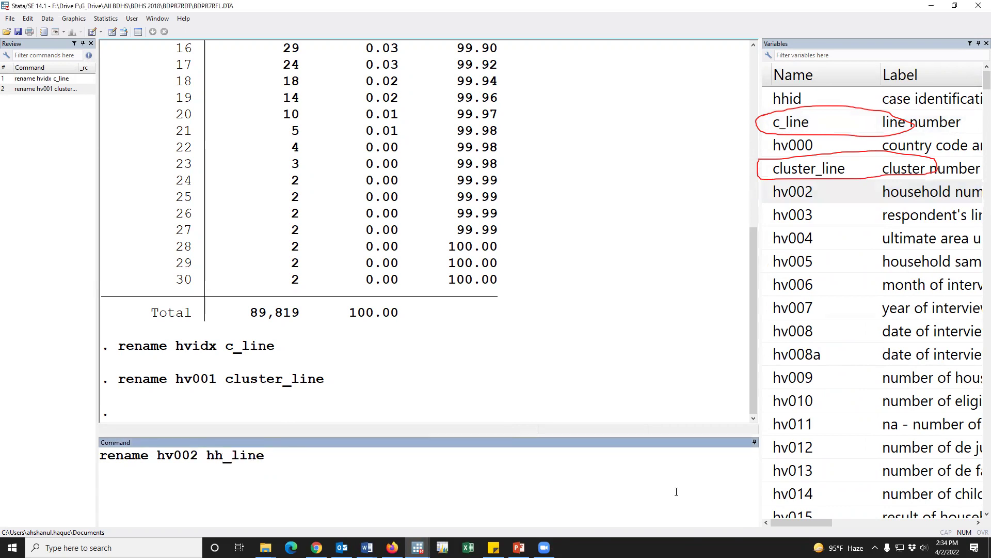
pyautogui.press('Return')
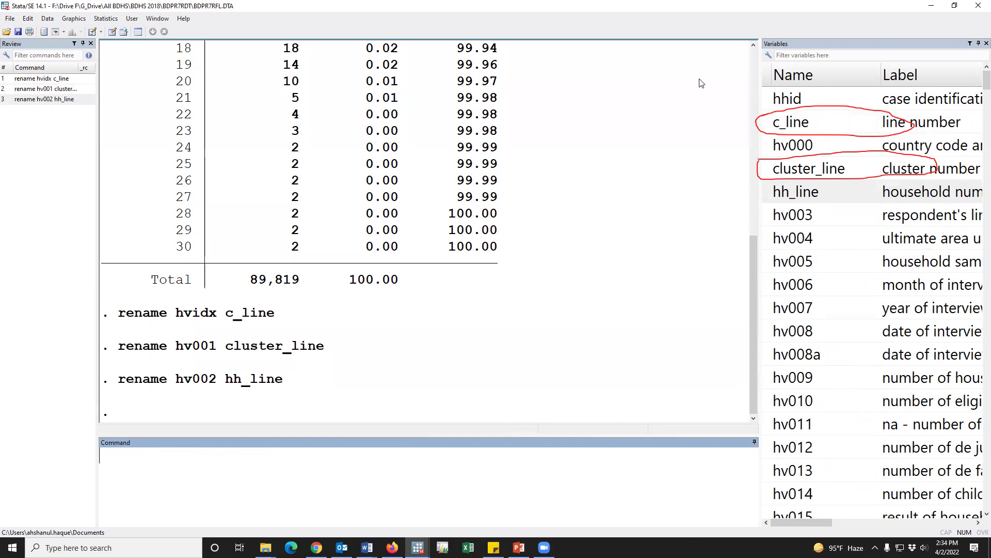
# Step: Widen the variables list so the full labels are readable
pyautogui.moveTo(880, 179)
pyautogui.mouseDown()
pyautogui.moveTo(981, 193)
pyautogui.moveTo(863, 204)
pyautogui.moveTo(760, 200)
pyautogui.moveTo(773, 184)
pyautogui.mouseUp()
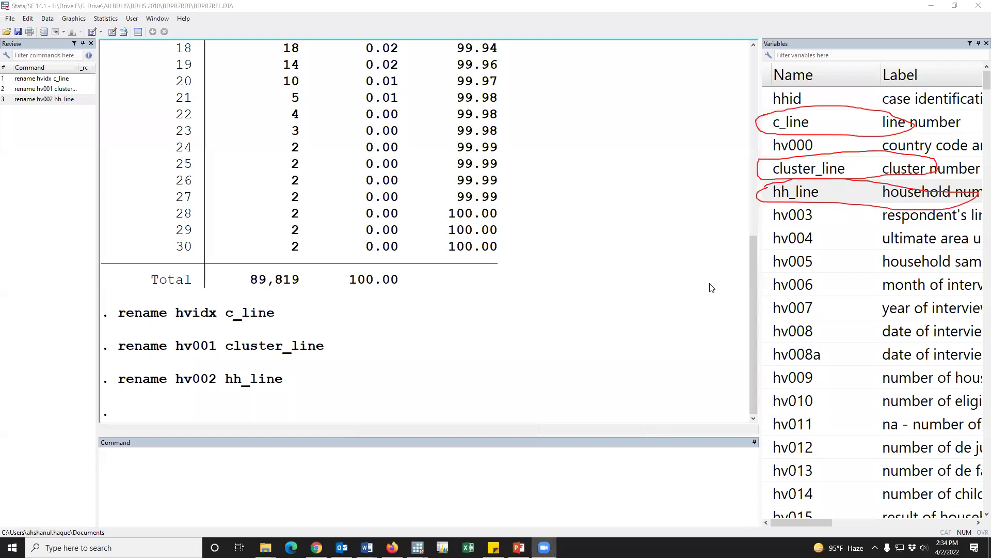
pyautogui.moveTo(760, 259); pyautogui.dragTo(706, 256)
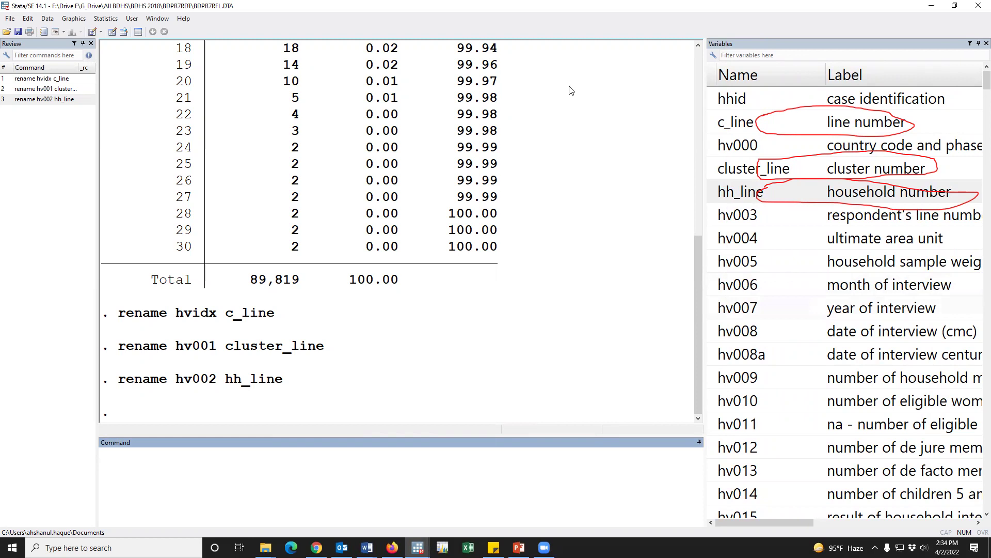
pyautogui.press('Escape')
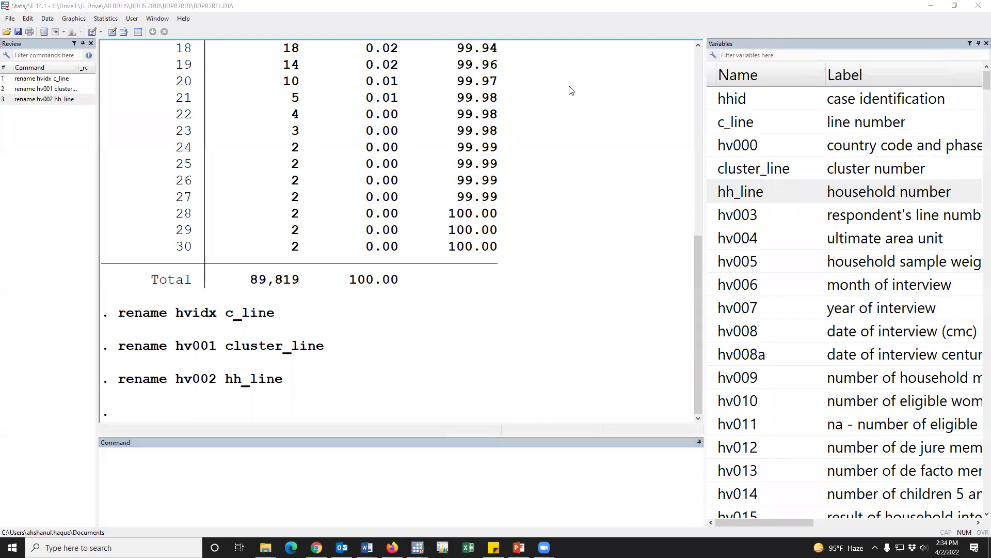
# Step: Filter the variables by 'moth' and start a rename command for hc60
pyautogui.click(756, 55)
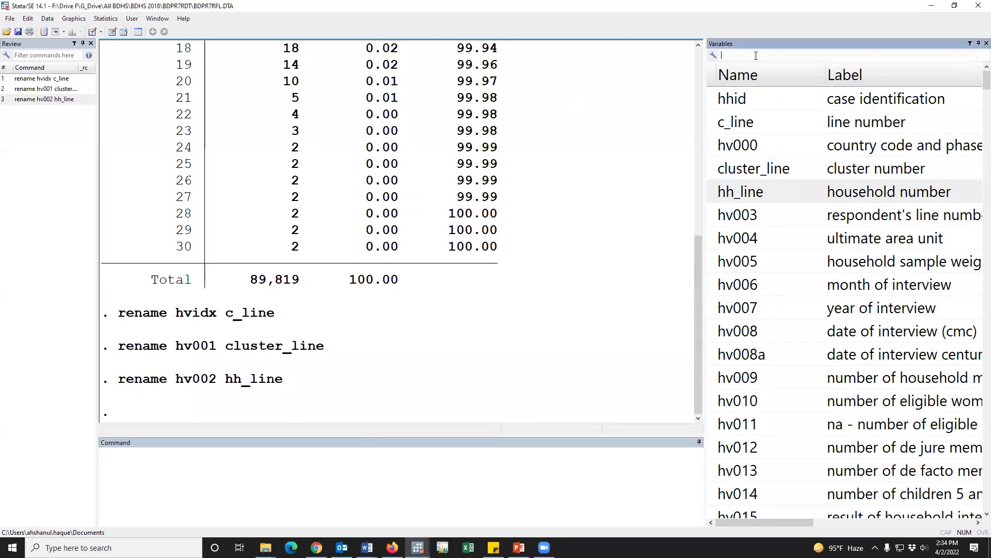
pyautogui.write('moth')
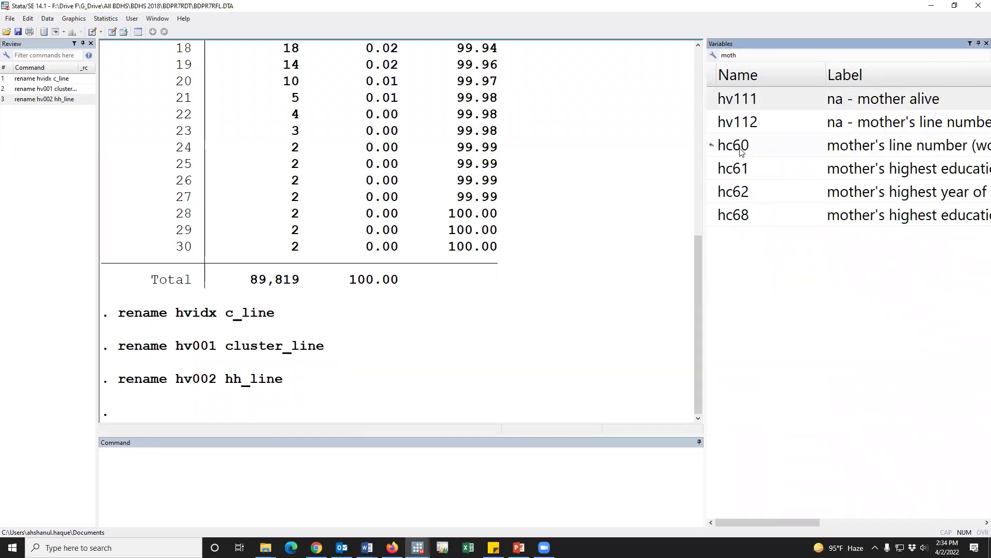
pyautogui.doubleClick(715, 148)
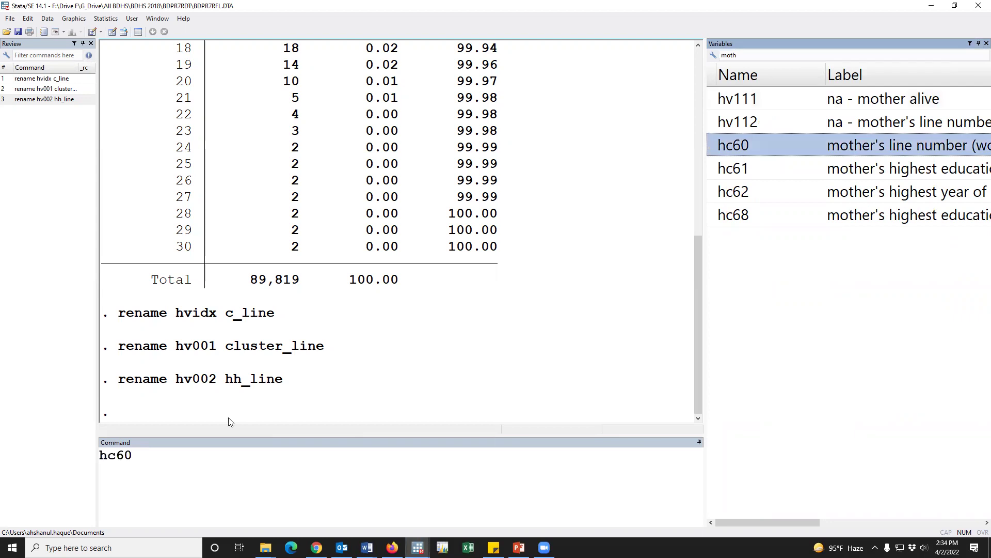
pyautogui.click(101, 456)
pyautogui.write('renam')
pyautogui.press('BackSpace')
pyautogui.write('e')
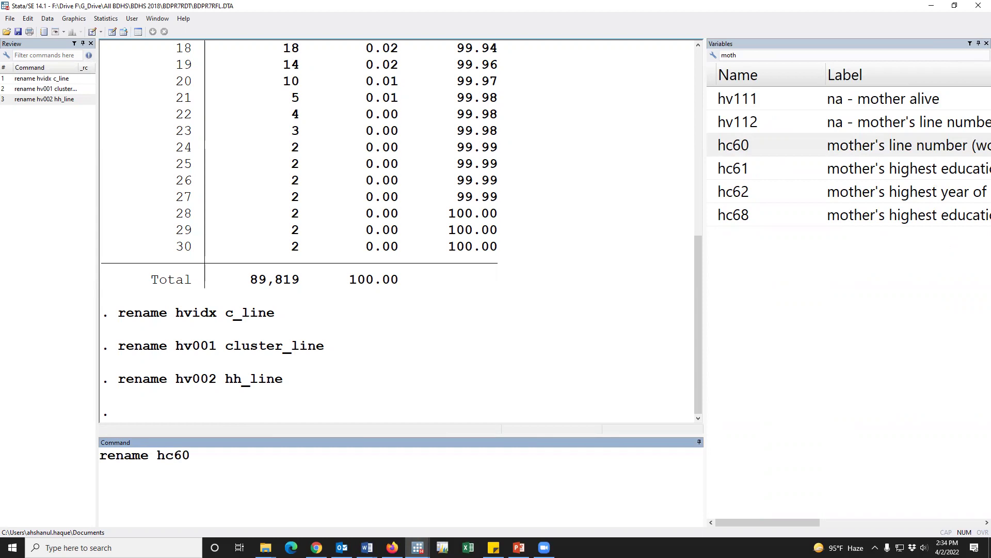
# Step: Complete the command as 'rename hc60 mom_line' and run it
pyautogui.click(404, 469)
pyautogui.write('mom_line')
pyautogui.moveTo(200, 455); pyautogui.dragTo(285, 451)
pyautogui.click(261, 475)
pyautogui.press('Return')
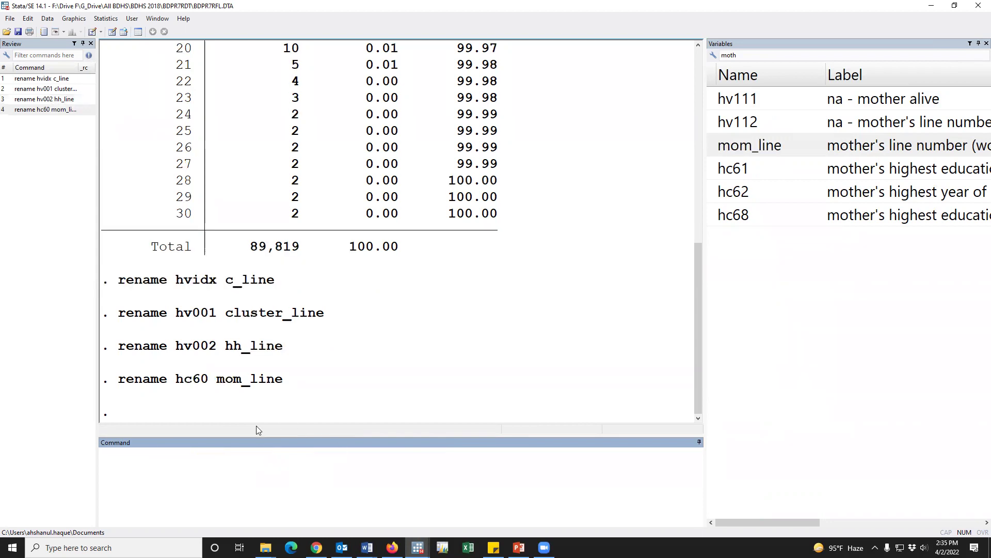
pyautogui.click(58, 79)
# Step: Move the four rename commands from the Review history into a new do-file draft
pyautogui.keyDown('shift'); pyautogui.click(62, 110); pyautogui.keyUp('shift')
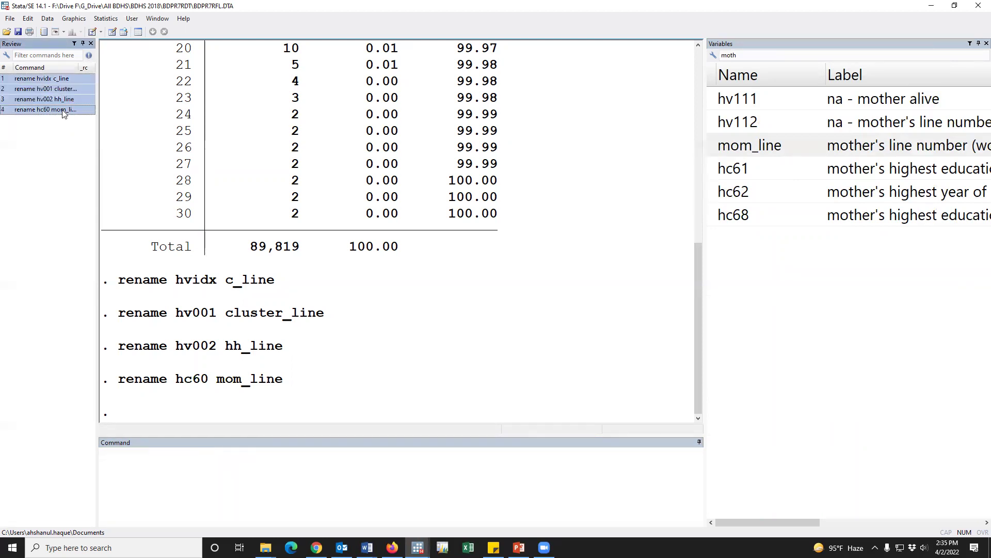
pyautogui.press('Delete')
pyautogui.click(94, 33)
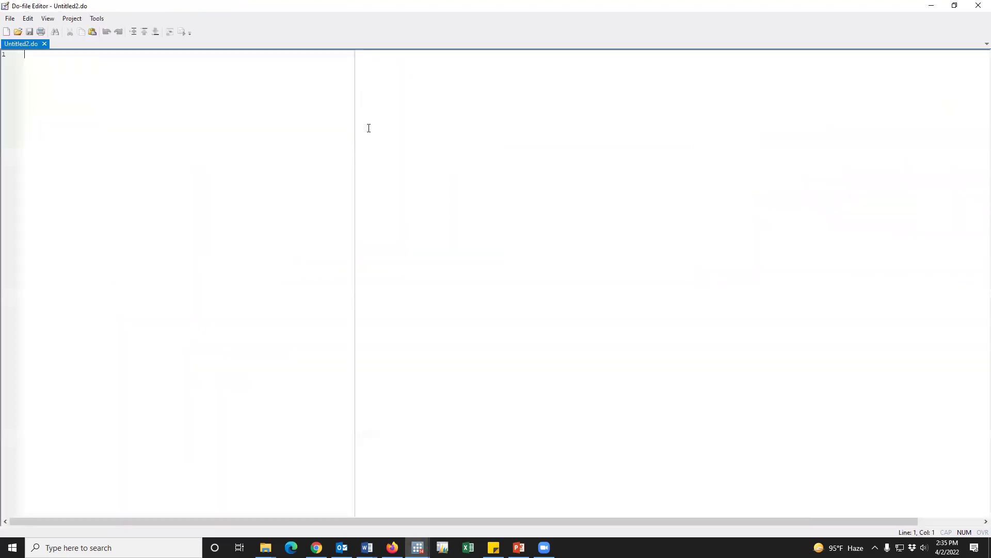
pyautogui.write('rename hvidx c_line rename hv001 cluster_line rename hv002 hh_line rename hc60 mom_line')
pyautogui.keyDown('ctrl'); pyautogui.scroll(8, 386, 267); pyautogui.keyUp('ctrl')
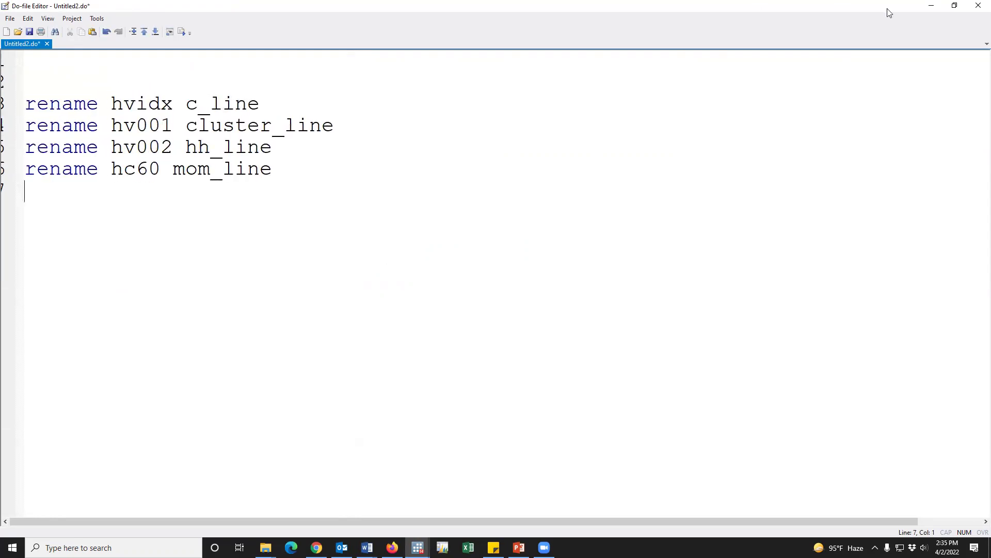
pyautogui.click(931, 5)
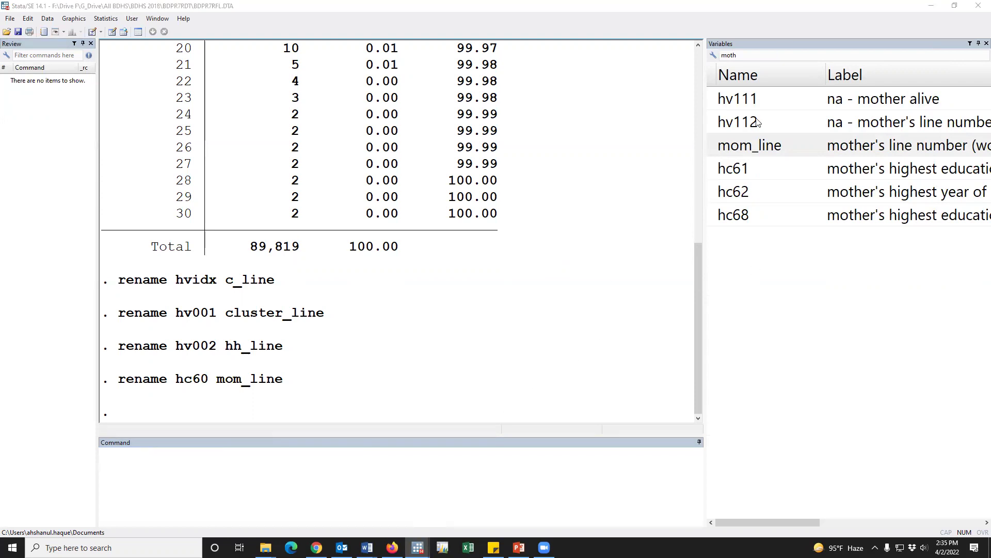
# Step: Clear the 'moth' filter and build an order command with c_line, cluster_line and hh_line
pyautogui.doubleClick(756, 59)
pyautogui.press('BackSpace')
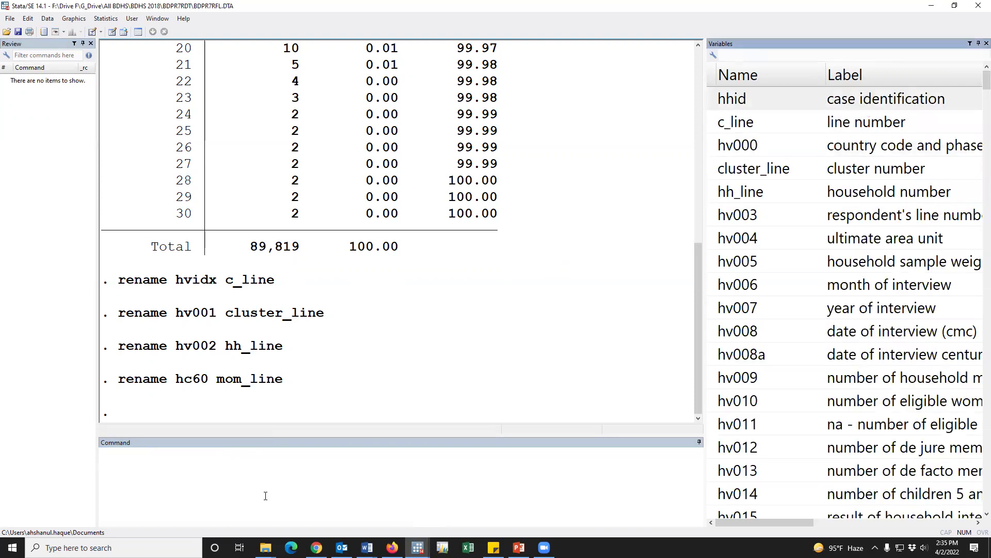
pyautogui.click(285, 475)
pyautogui.write('order')
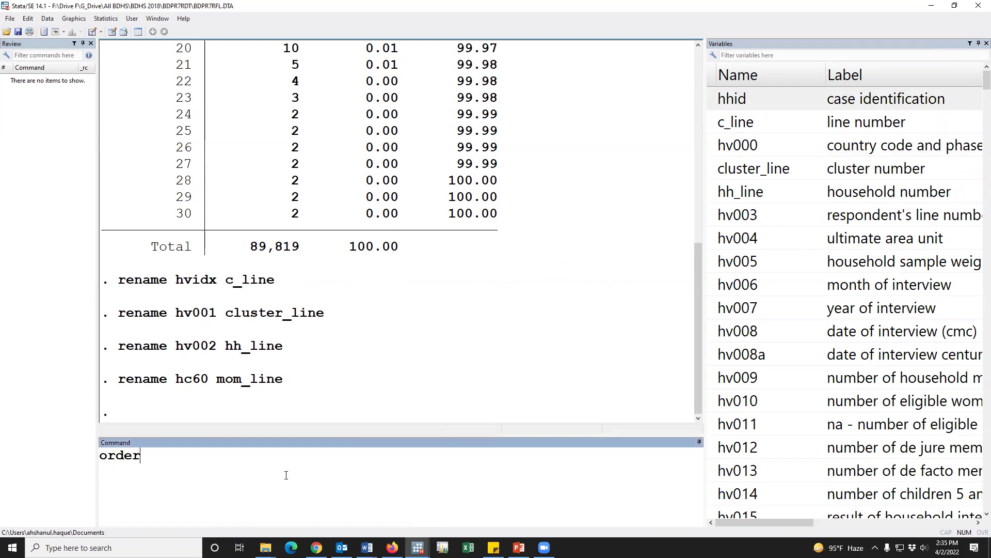
pyautogui.click(713, 124)
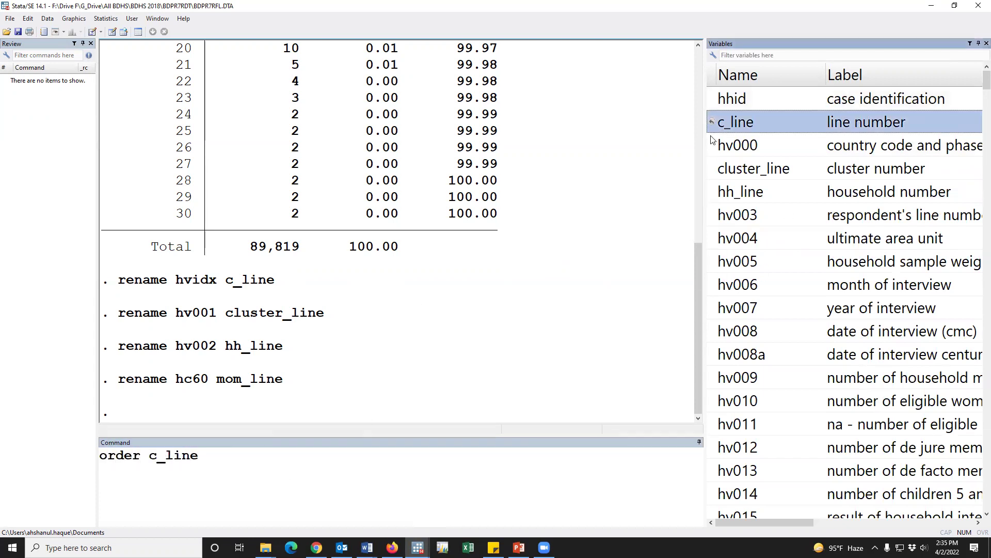
pyautogui.click(713, 169)
pyautogui.click(713, 192)
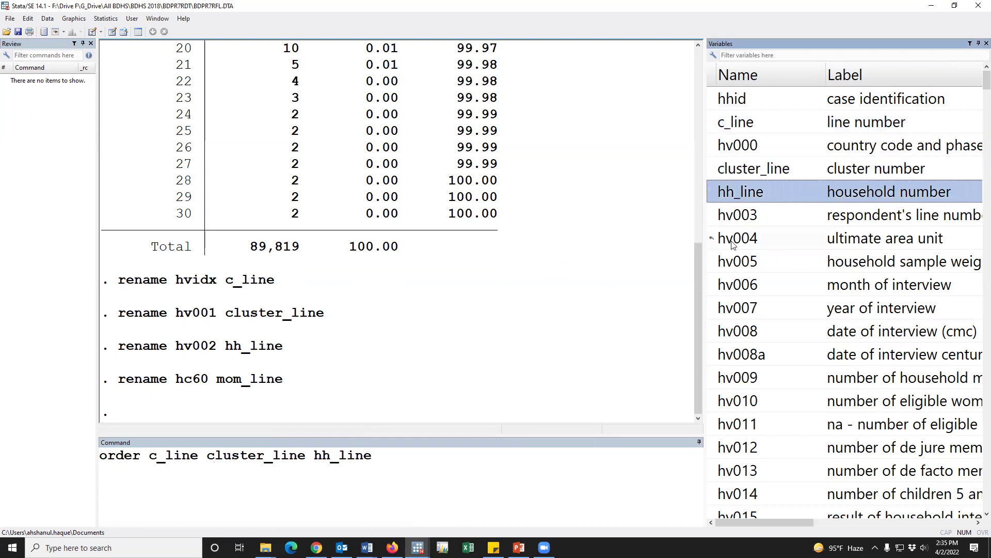
# Step: Append mom_line and run 'order c_line cluster_line hh_line mom_line'
pyautogui.click(563, 479)
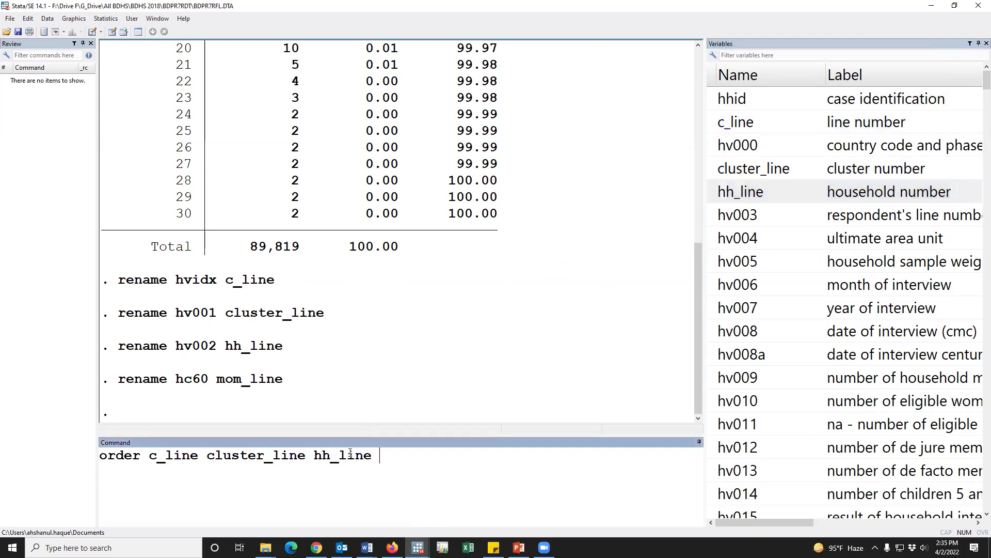
pyautogui.moveTo(217, 380); pyautogui.dragTo(284, 379)
pyautogui.hotkey('ctrl', 'c')
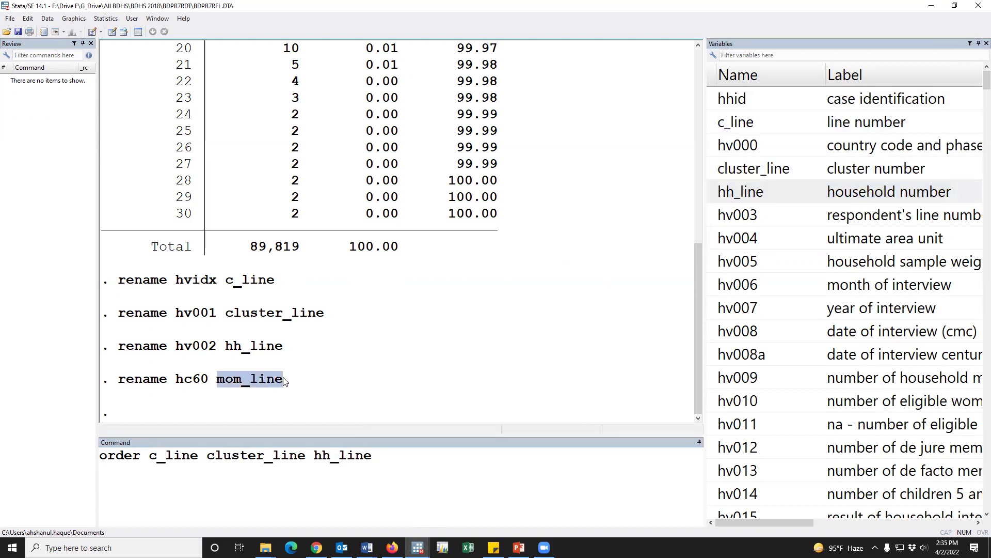
pyautogui.click(446, 475)
pyautogui.hotkey('ctrl', 'v')
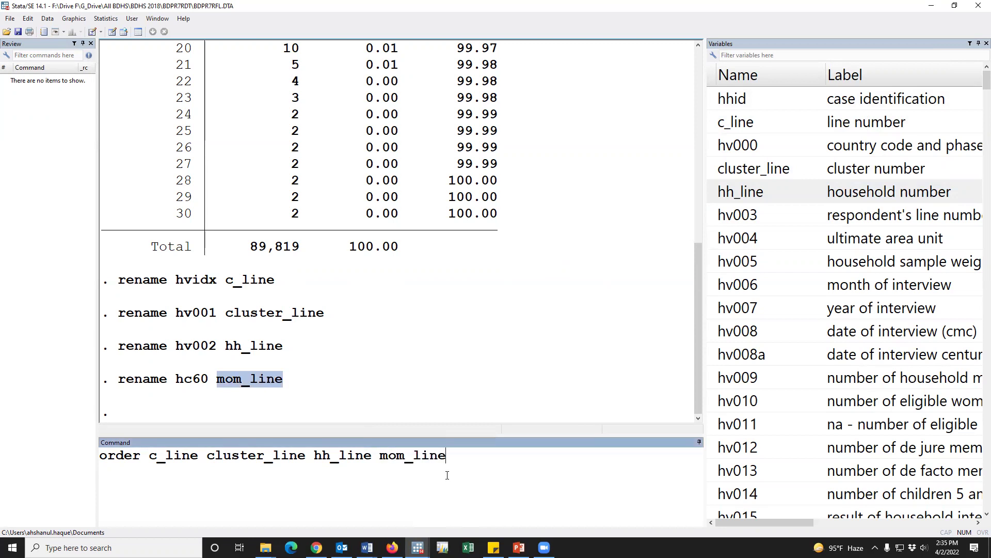
pyautogui.press('Return')
pyautogui.moveTo(757, 104); pyautogui.dragTo(758, 177)
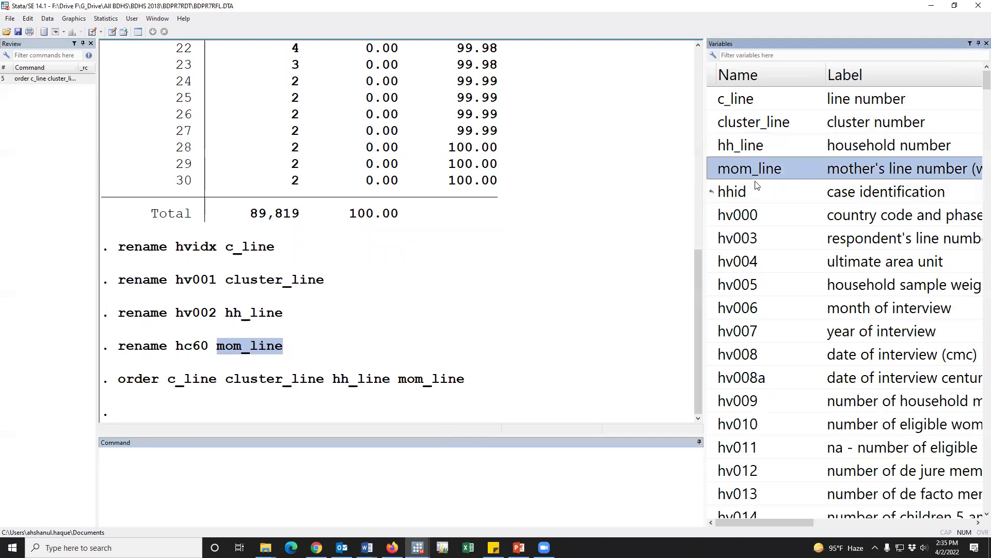
pyautogui.click(366, 471)
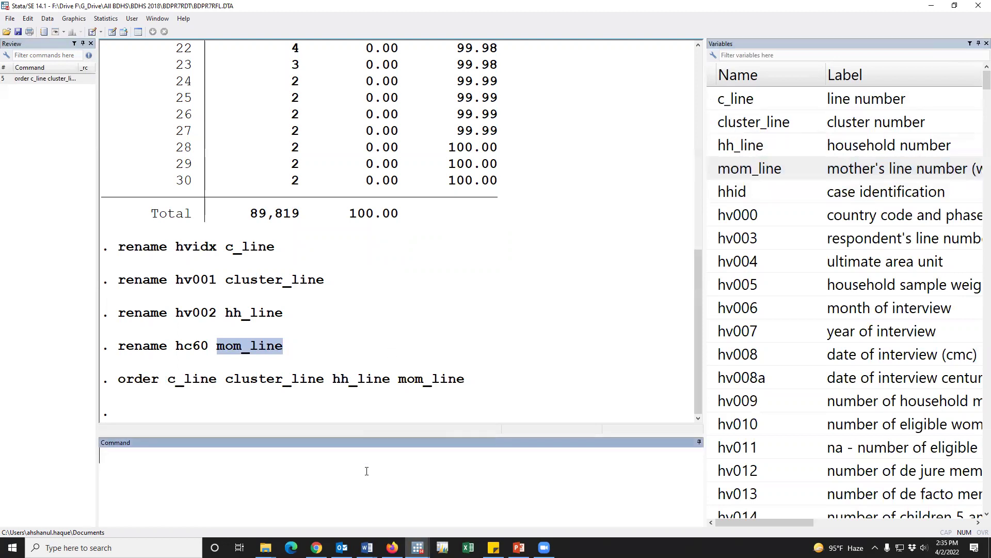
# Step: Save the dataset as PR_.dta on the Desktop, replacing the existing file
pyautogui.click(11, 20)
pyautogui.click(32, 54)
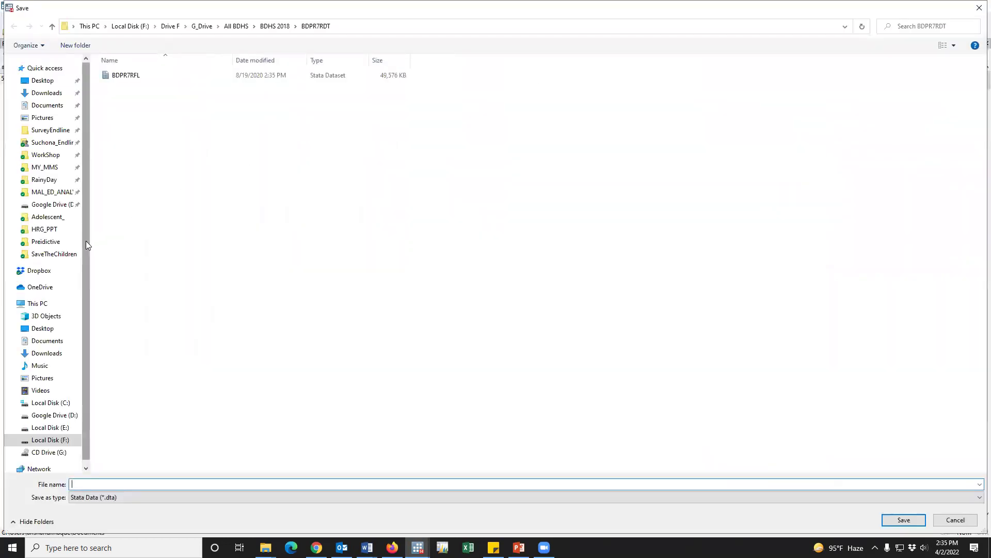
pyautogui.click(42, 81)
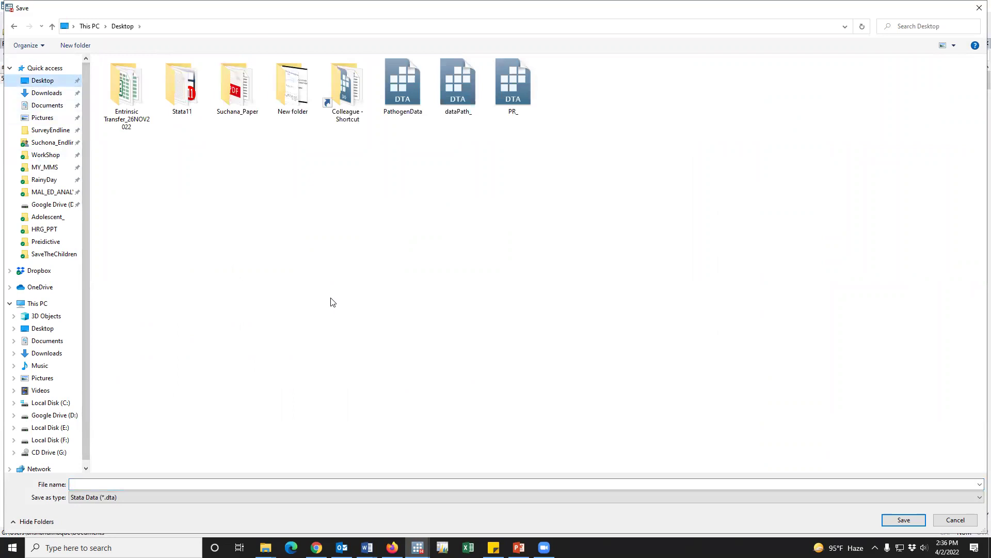
pyautogui.click(174, 484)
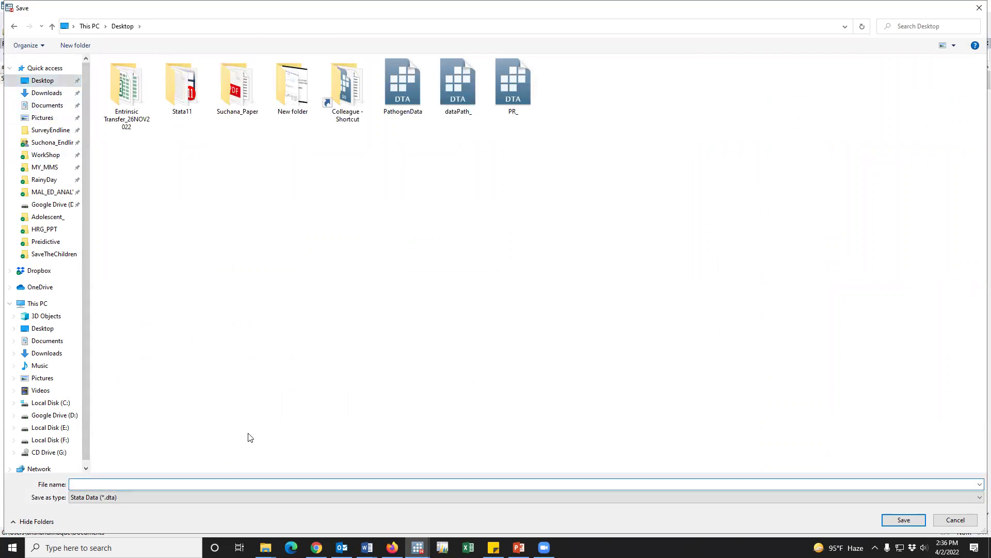
pyautogui.write('PR')
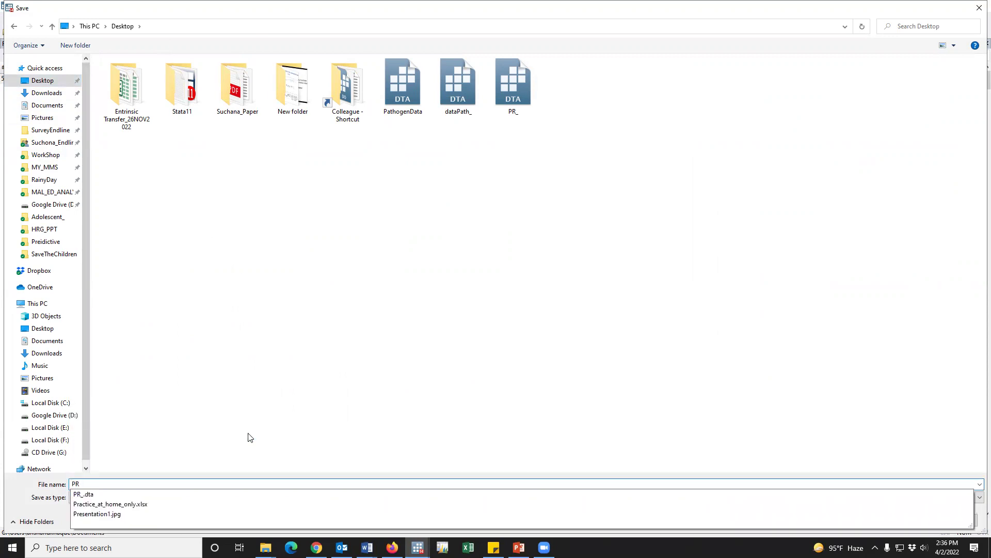
pyautogui.write('_')
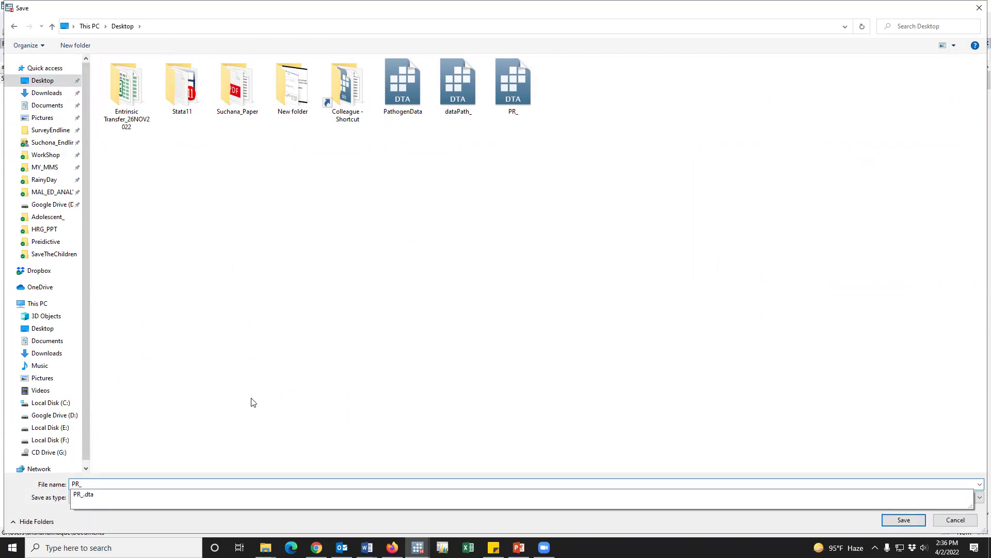
pyautogui.click(253, 402)
pyautogui.click(904, 520)
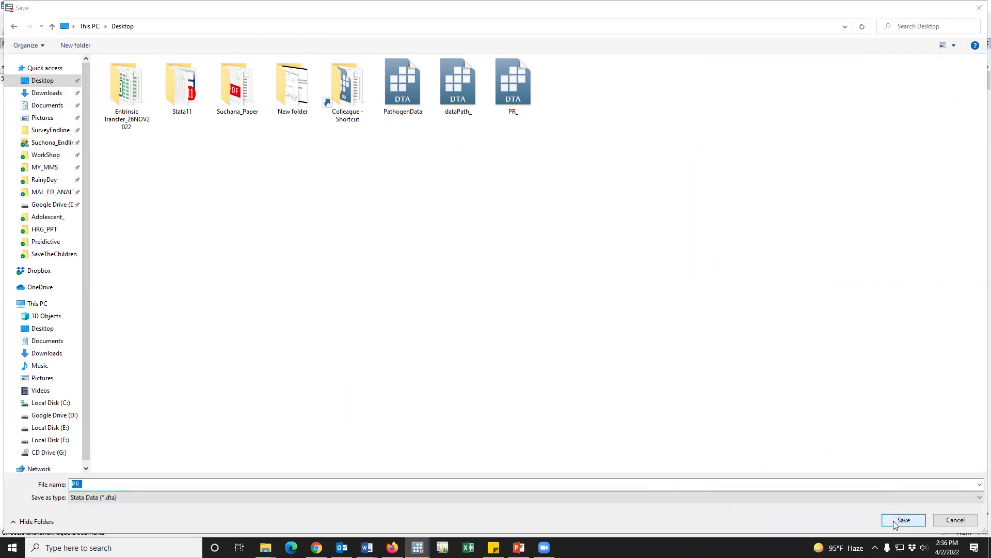
pyautogui.click(526, 277)
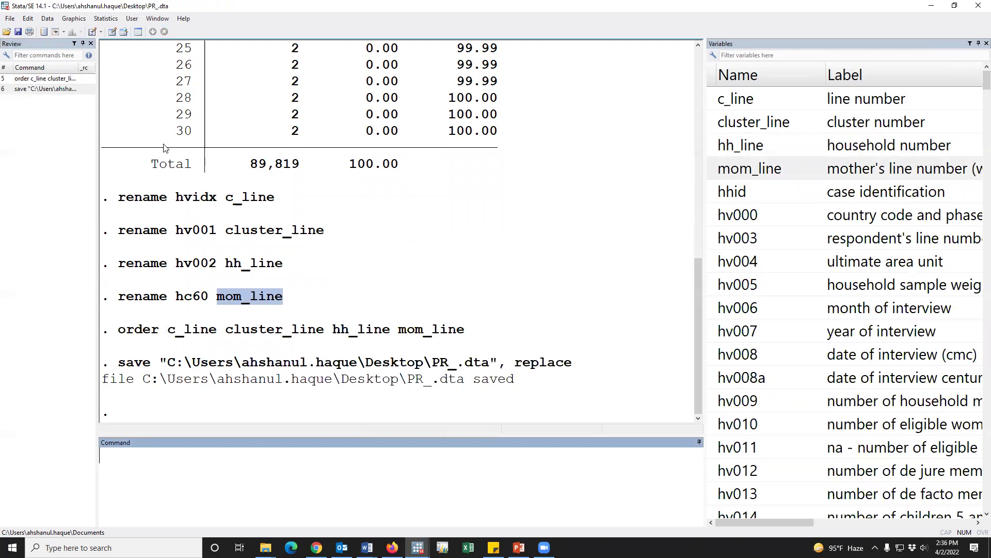
# Step: Move the order and save commands from the history into Untitled2.do
pyautogui.click(48, 81)
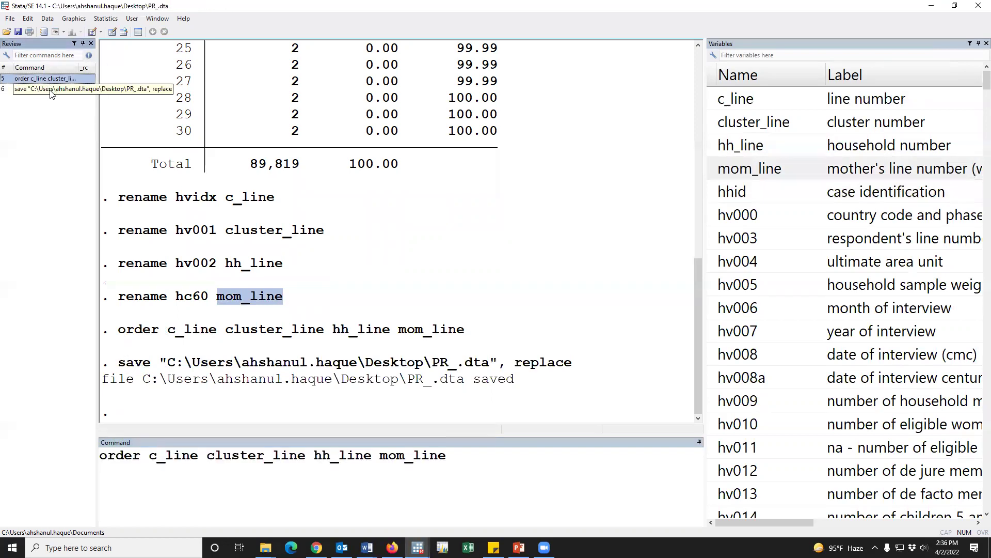
pyautogui.keyDown('shift'); pyautogui.click(52, 89); pyautogui.keyUp('shift')
pyautogui.press('Delete')
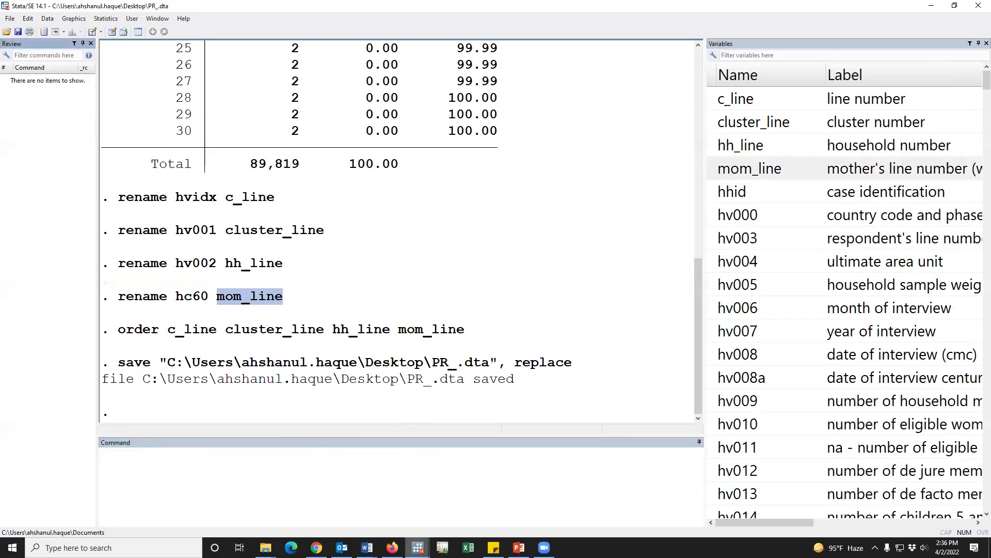
pyautogui.click(418, 547)
pyautogui.click(489, 524)
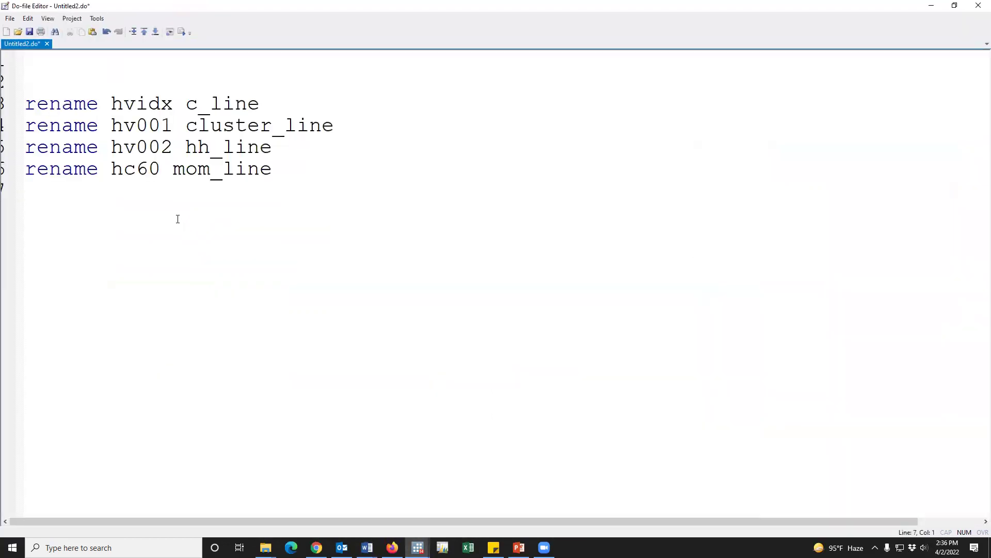
pyautogui.write('order c_line cluster_line hh_line mom_line save "C:\\Users\\ahshanul.haque\\Desktop\\PR_.dta", replace')
pyautogui.hotkey('ctrl', 'd')
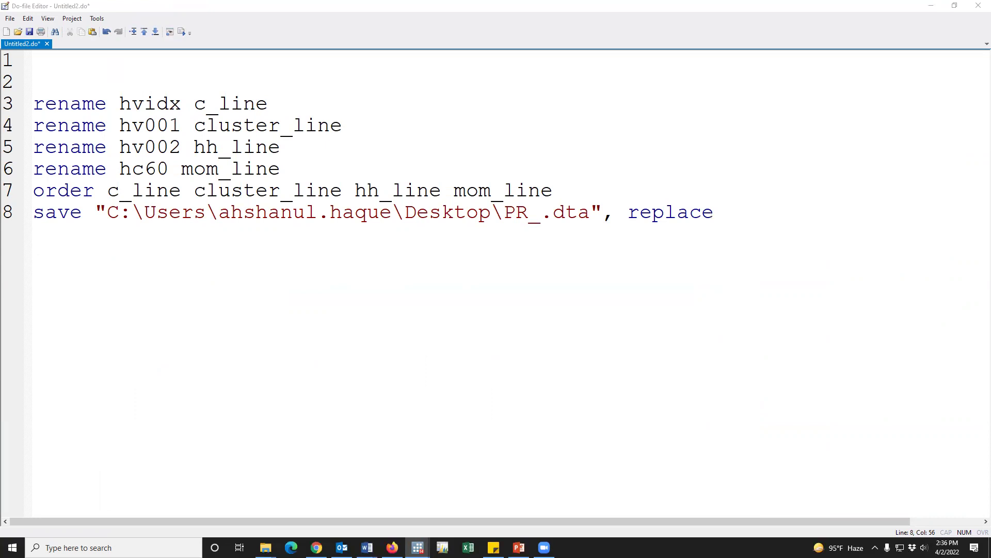
# Step: Paste the use BDPR7RFL.DTA command on line 2 and check the script lines
pyautogui.click(64, 88)
pyautogui.write('use "F:\\Drive F\\G_Drive\\All BDHS\\BDHS 2018\\BDPR7RDT\\BDPR7RFL.DTA", clear')
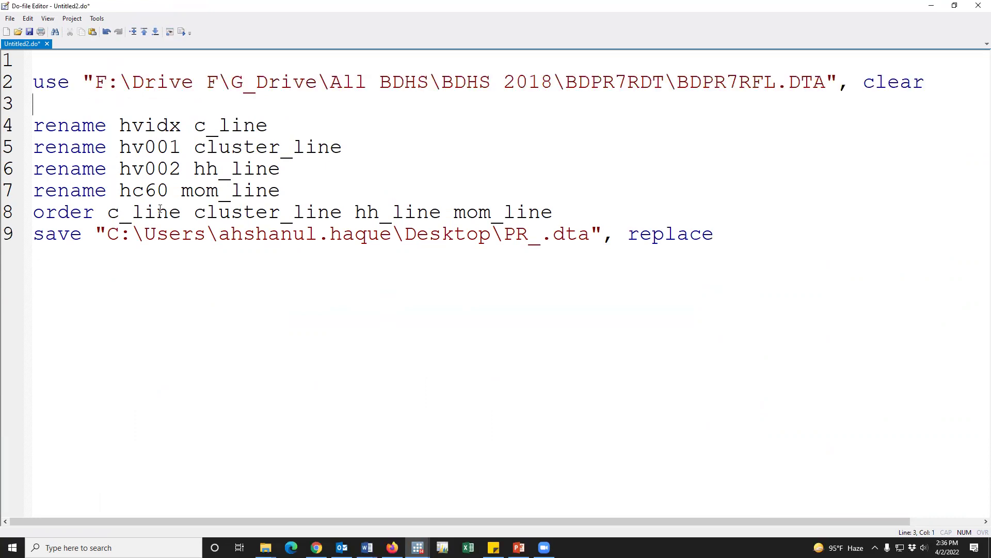
pyautogui.press('Delete')
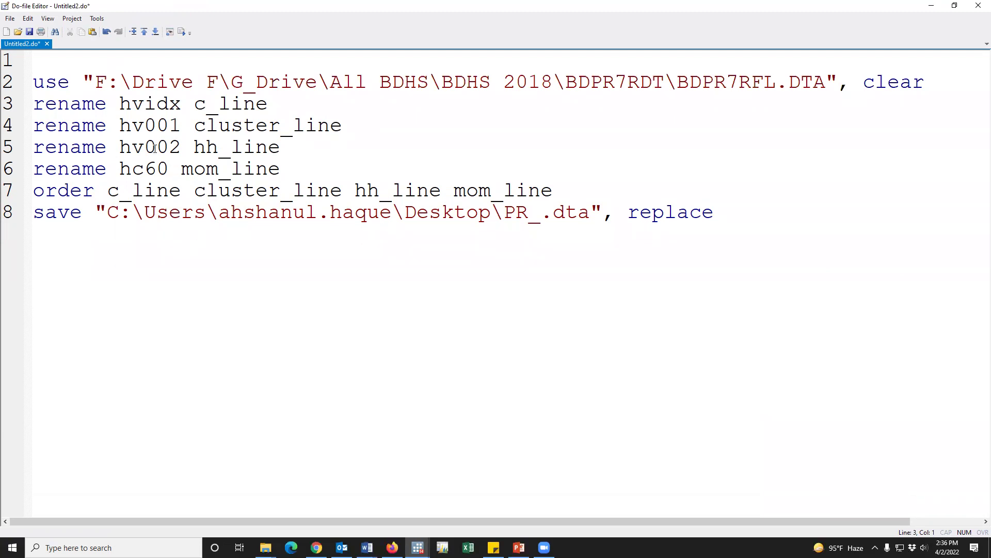
pyautogui.click(14, 85)
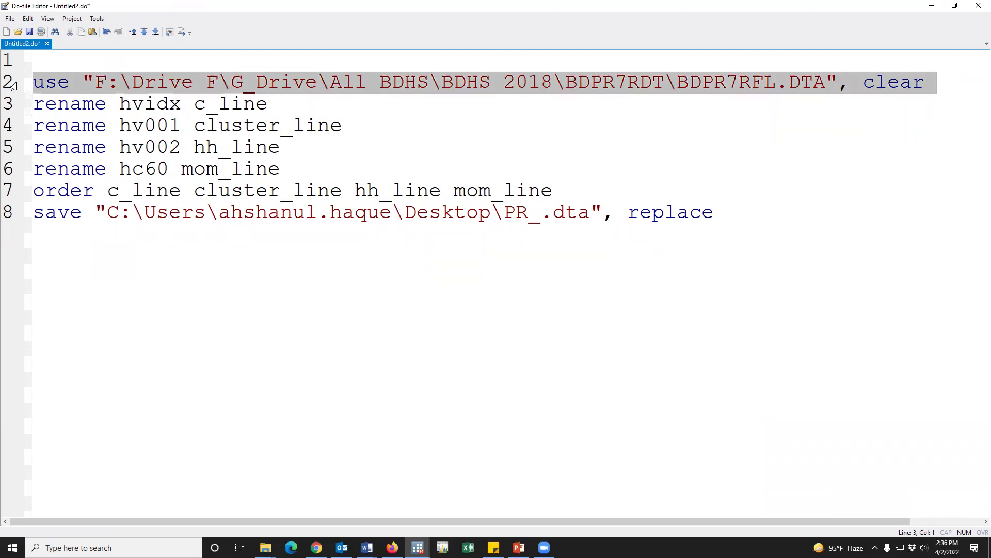
pyautogui.moveTo(15, 107); pyautogui.dragTo(26, 168)
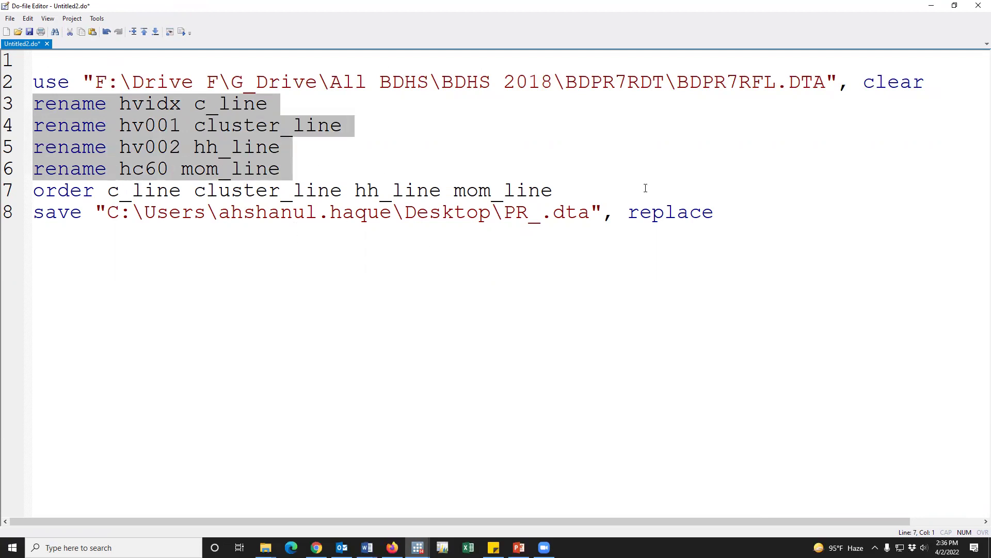
pyautogui.click(931, 6)
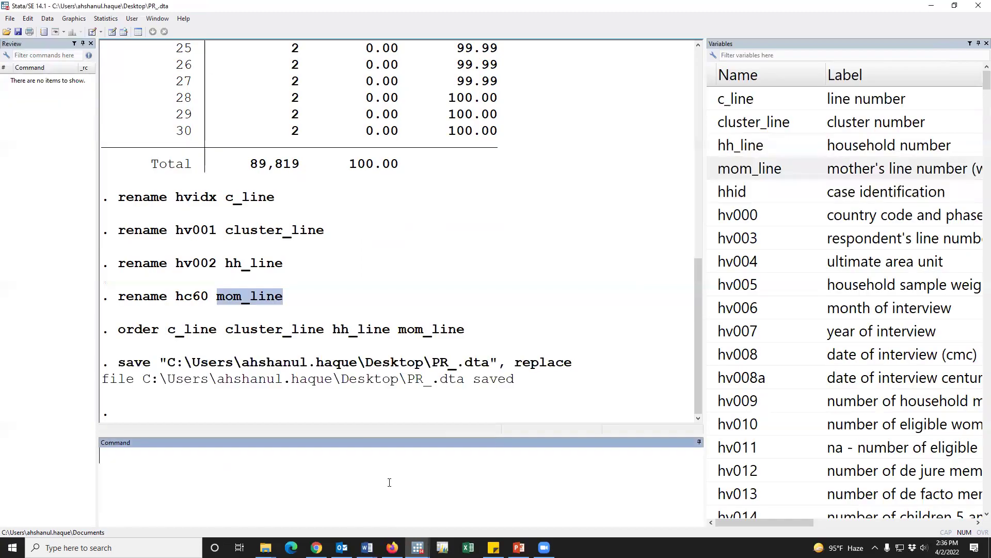
# Step: Insert a blank line between the use command and the renames in Untitled2.do
pyautogui.write('du')
pyautogui.press('BackSpace')
pyautogui.press('BackSpace')
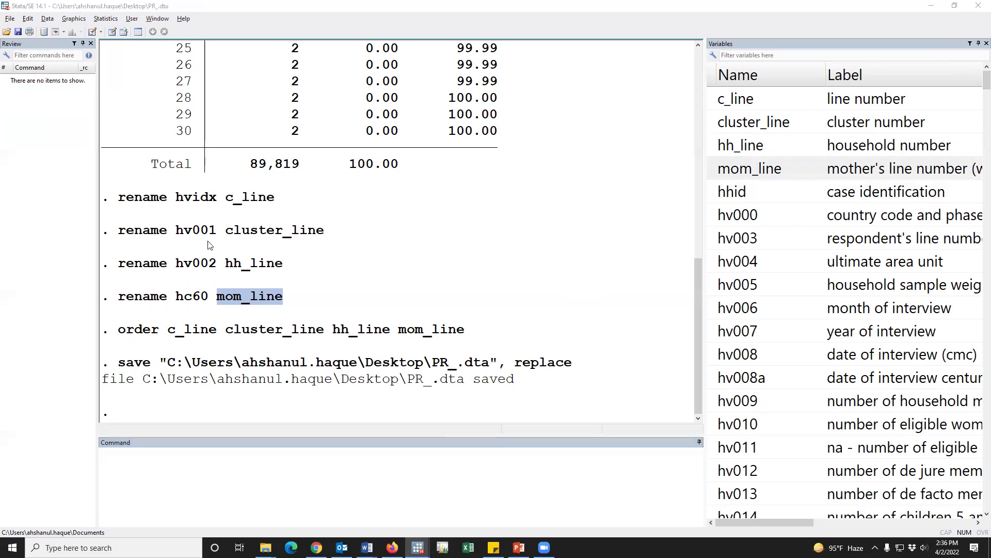
pyautogui.moveTo(418, 548)
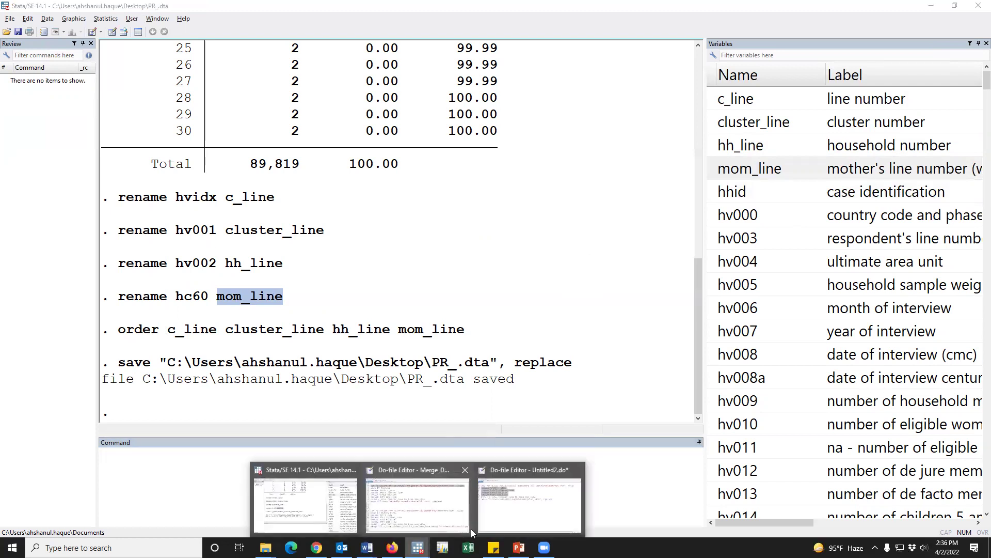
pyautogui.click(486, 522)
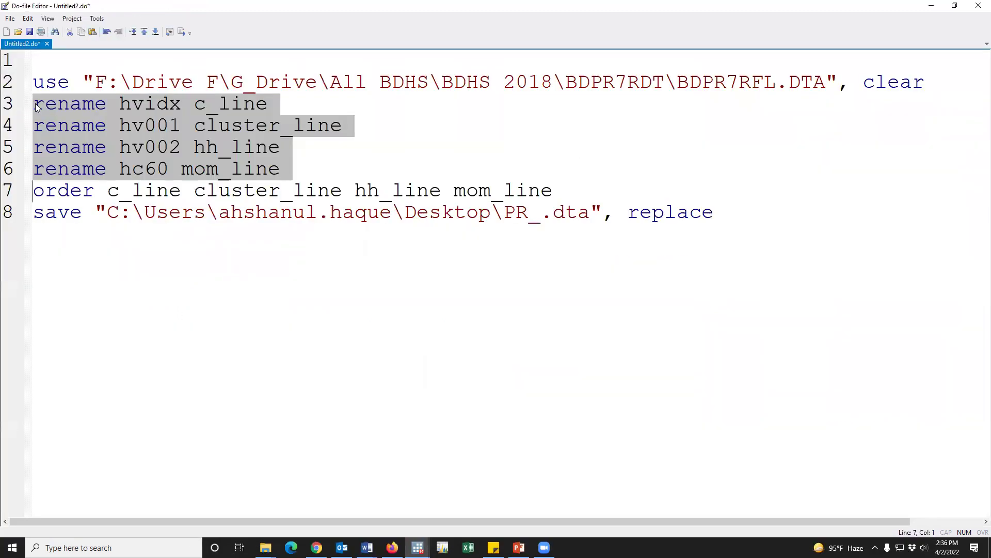
pyautogui.click(35, 105)
pyautogui.press('Return')
pyautogui.press('Return')
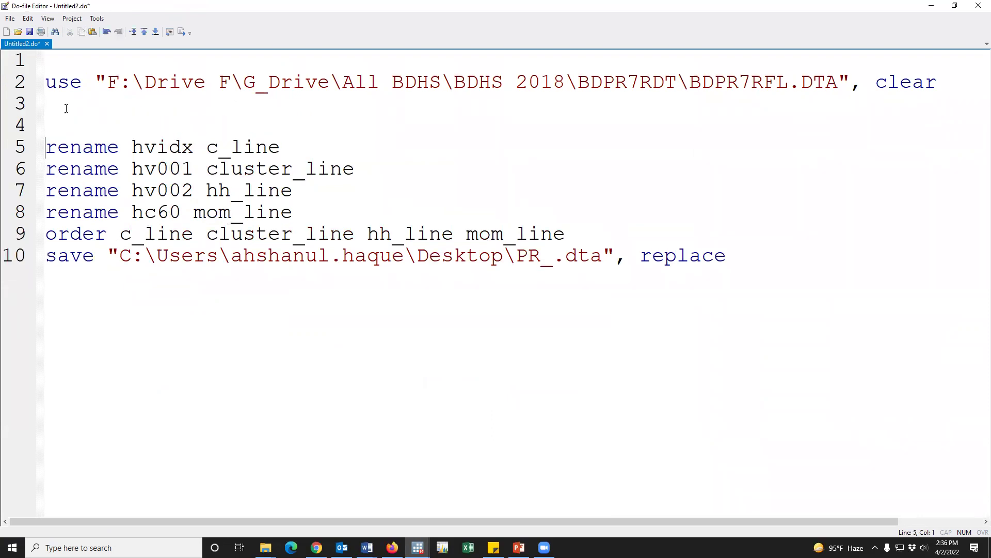
# Step: Execute only the use line to reload BDPR7RFL.DTA and view the results
pyautogui.click(21, 86)
pyautogui.click(184, 34)
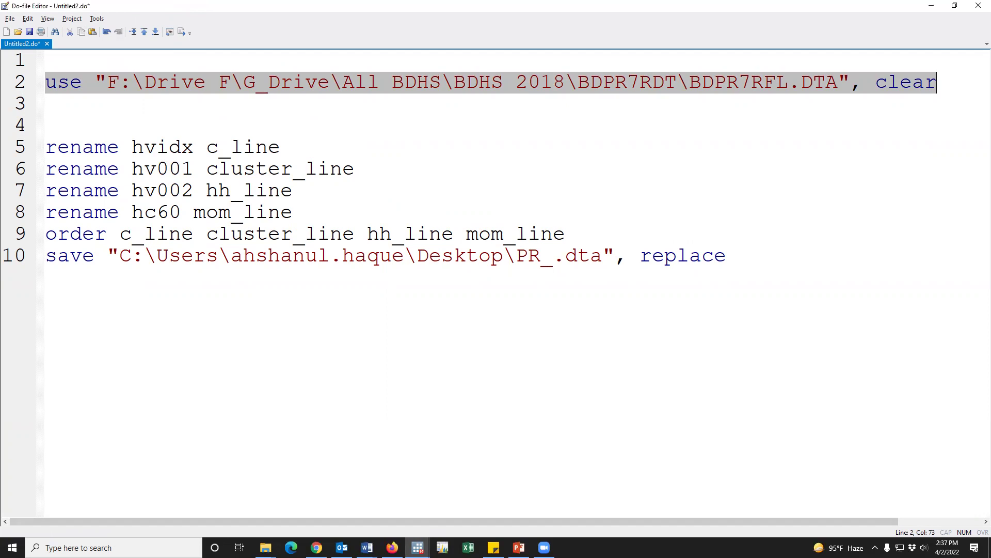
pyautogui.moveTo(417, 548)
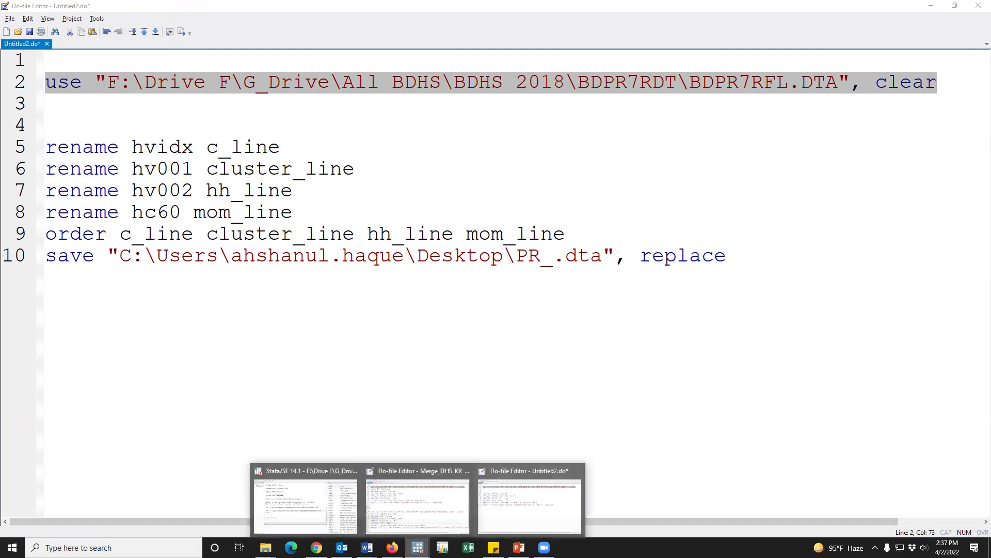
pyautogui.click(310, 498)
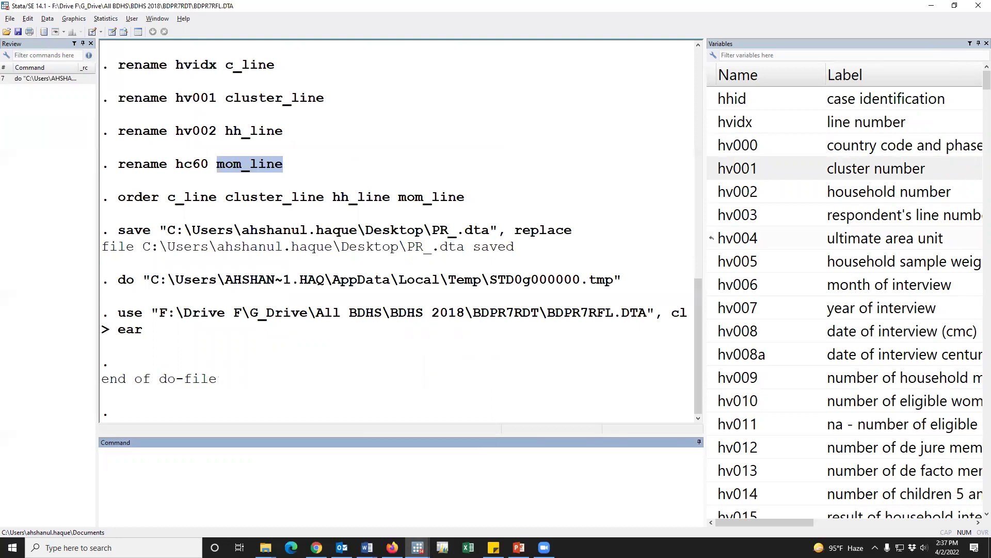
# Step: Find hc60 by filtering variables for 'moth' and tabulate it with ta hc60
pyautogui.click(769, 57)
pyautogui.write('moth')
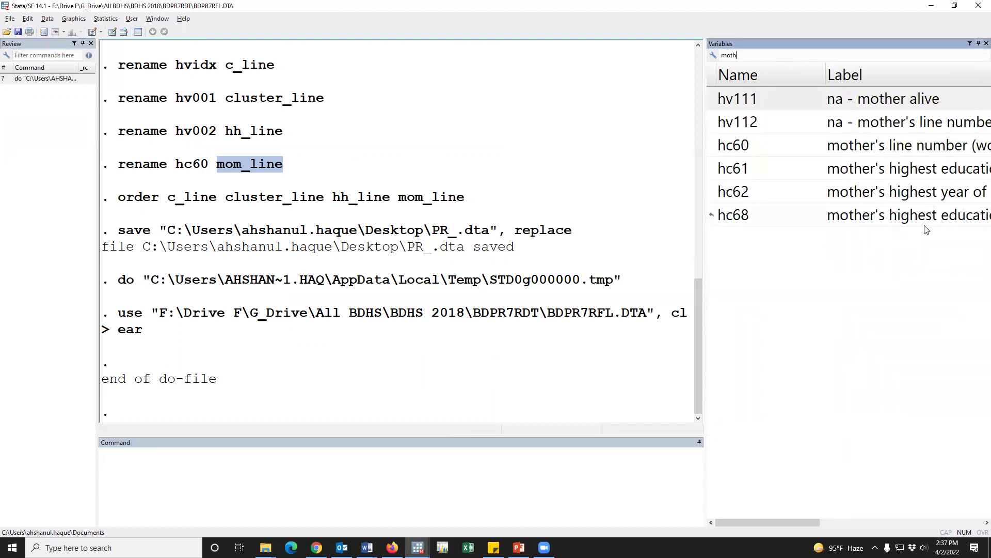
pyautogui.doubleClick(715, 147)
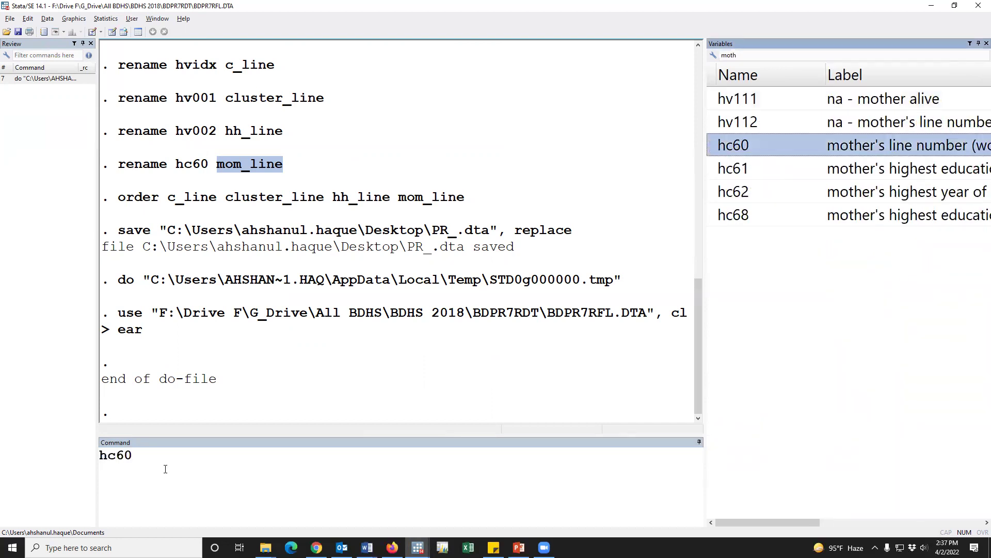
pyautogui.click(102, 457)
pyautogui.write('ta')
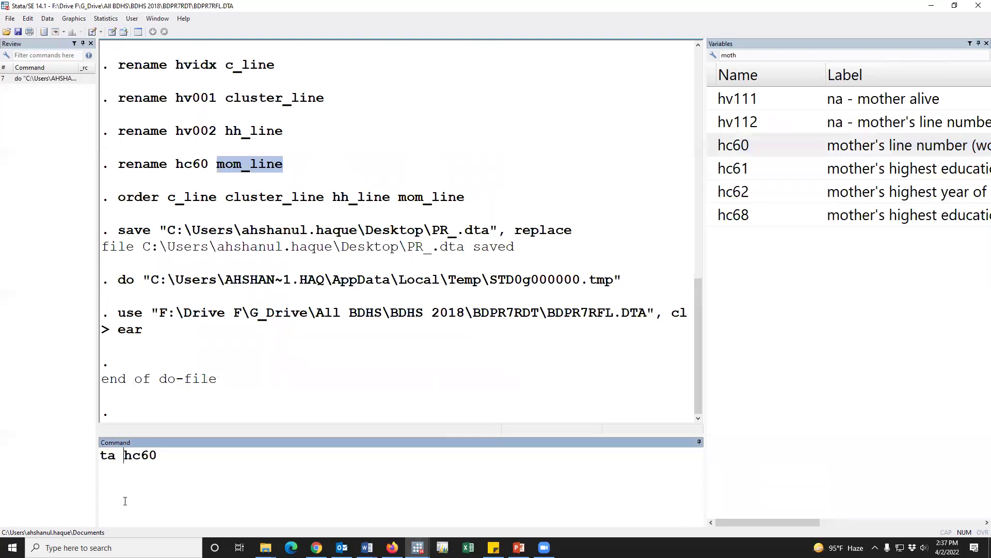
pyautogui.press('Return')
pyautogui.scroll(2, 328, 222)
pyautogui.scroll(-2, 334, 350)
pyautogui.scroll(2, 334, 349)
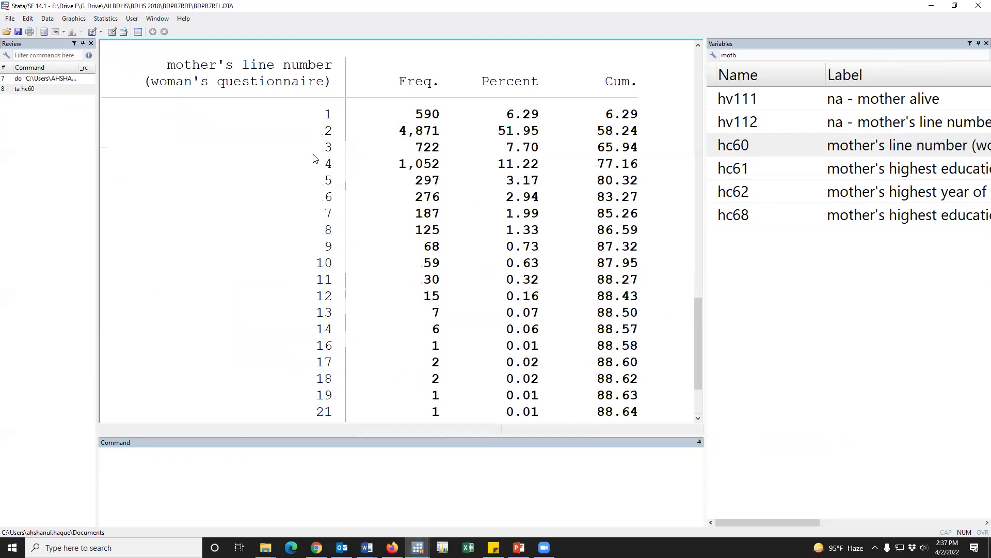
pyautogui.scroll(-2, 347, 248)
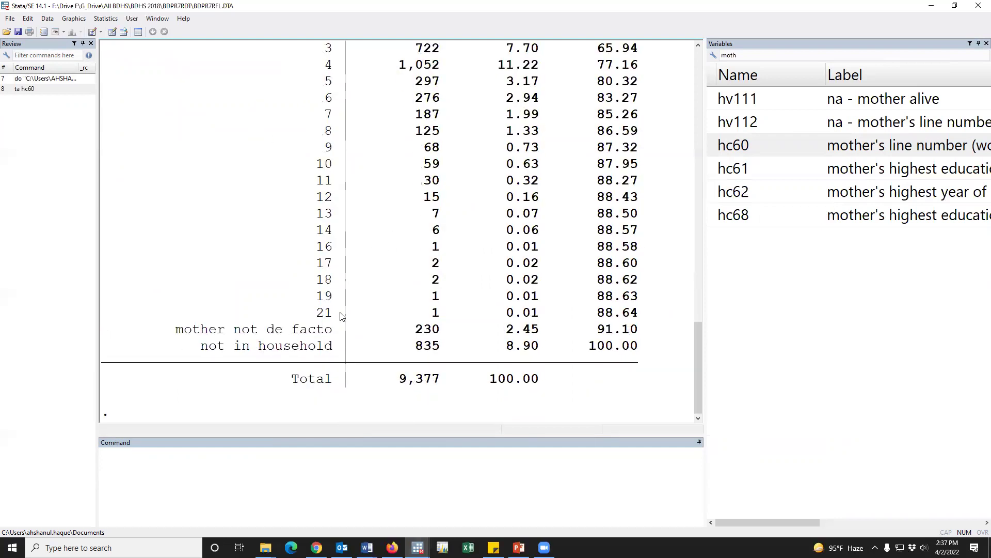
pyautogui.scroll(2, 343, 243)
pyautogui.scroll(-2, 348, 387)
pyautogui.scroll(3, 310, 371)
pyautogui.scroll(-3, 310, 371)
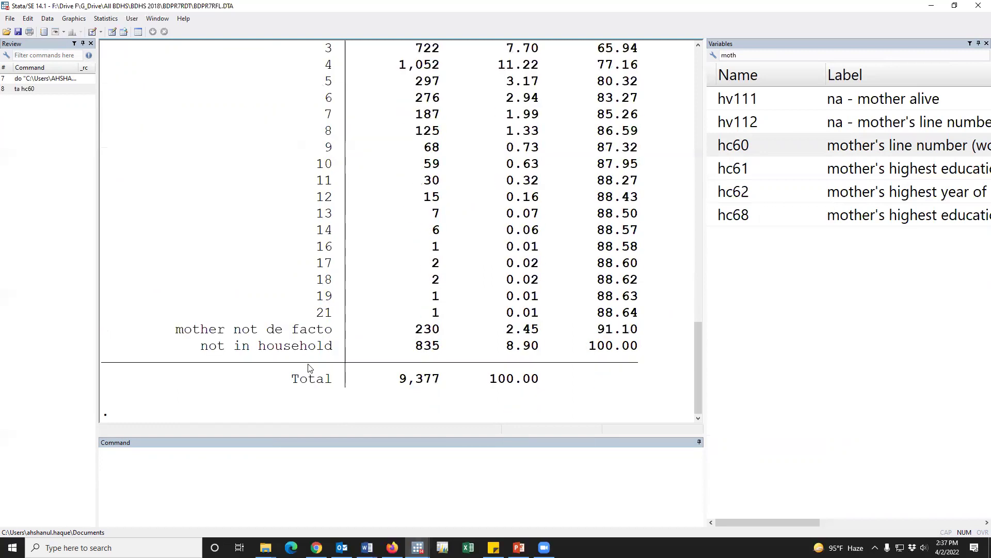
# Step: Run drop if hc60>21, deleting 81,507 observations
pyautogui.click(258, 459)
pyautogui.write('drop if')
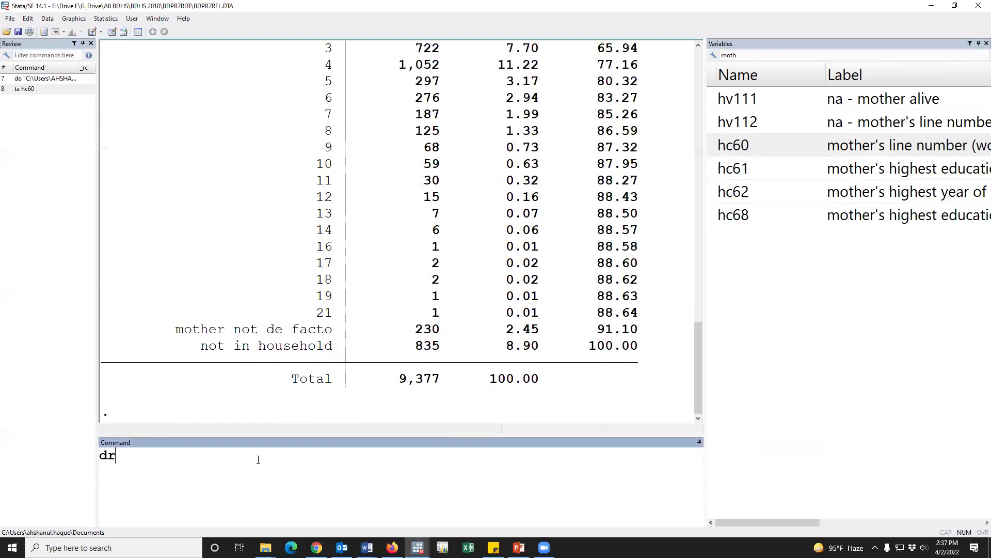
pyautogui.doubleClick(711, 146)
pyautogui.click(316, 472)
pyautogui.write('>21')
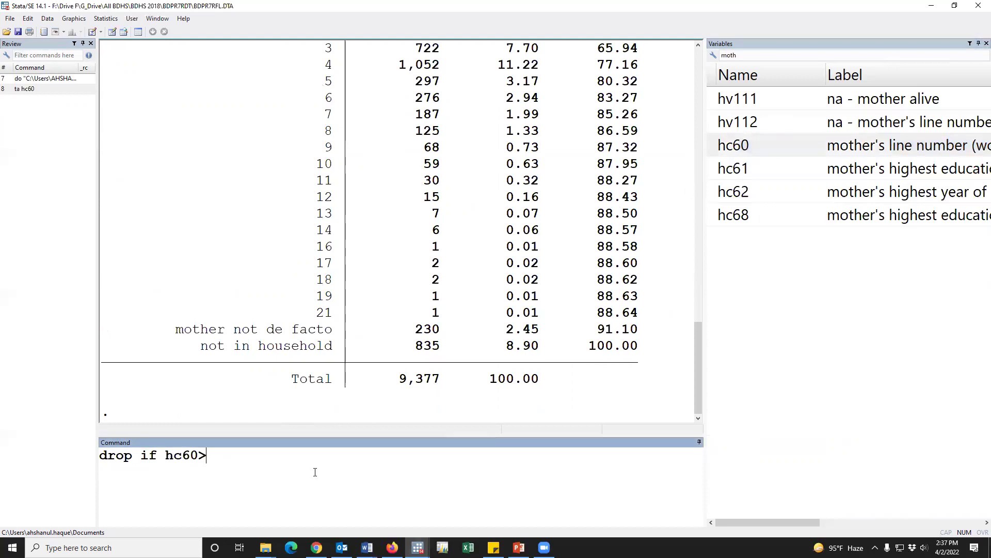
pyautogui.press('Return')
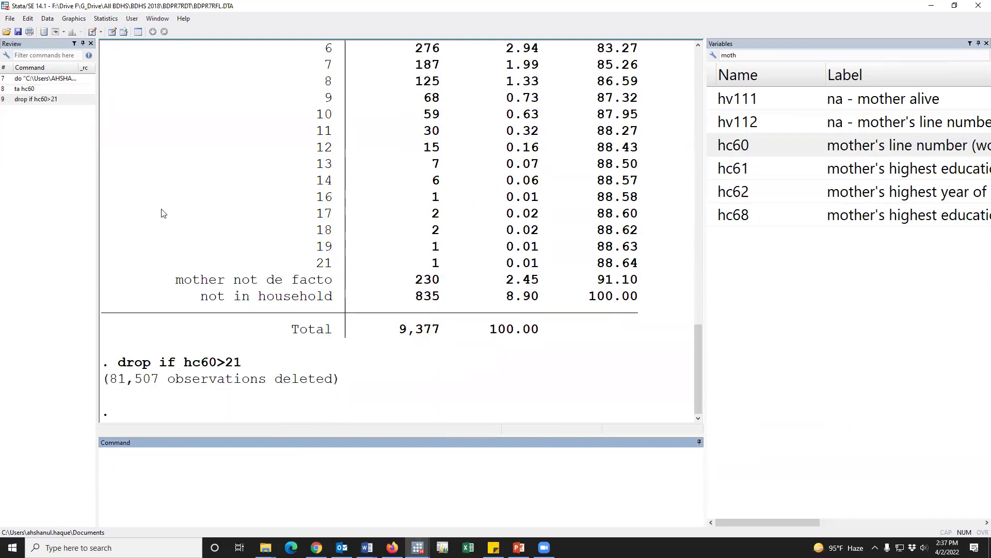
# Step: Copy the drop if hc60>21 command and paste it on line 3 of Untitled2.do
pyautogui.click(38, 100)
pyautogui.click(251, 476)
pyautogui.hotkey('shift', 'Left')
pyautogui.hotkey('shift', 'Left')
pyautogui.hotkey('shift', 'Home')
pyautogui.press('End')
pyautogui.hotkey('shift', 'Left')
pyautogui.hotkey('shift', 'Left')
pyautogui.hotkey('shift', 'Home')
pyautogui.hotkey('ctrl', 'c')
pyautogui.press('BackSpace')
pyautogui.moveTo(418, 547)
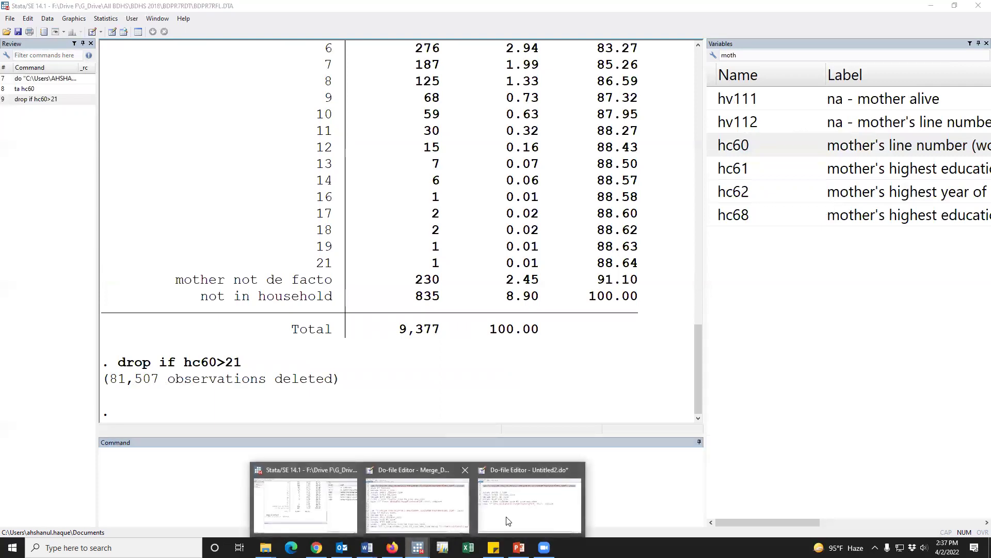
pyautogui.click(521, 480)
pyautogui.click(90, 107)
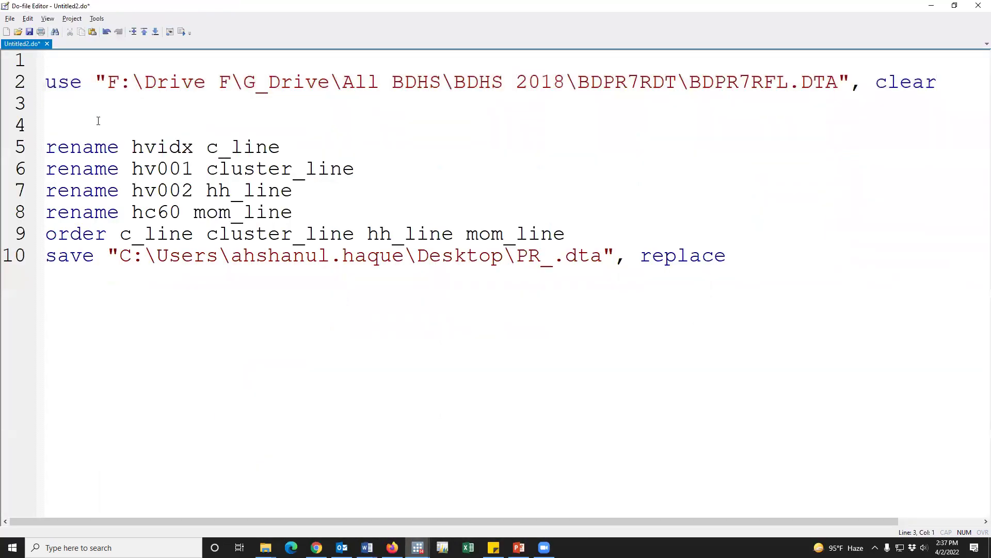
pyautogui.hotkey('ctrl', 'v')
pyautogui.click(19, 83)
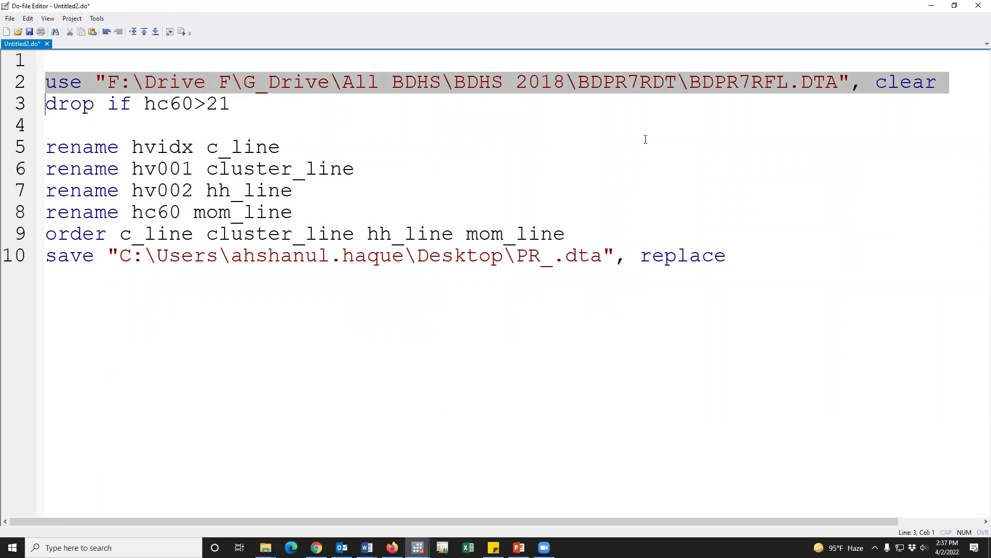
# Step: Put an asterisk on the empty fourth line of the do-file
pyautogui.doubleClick(731, 85)
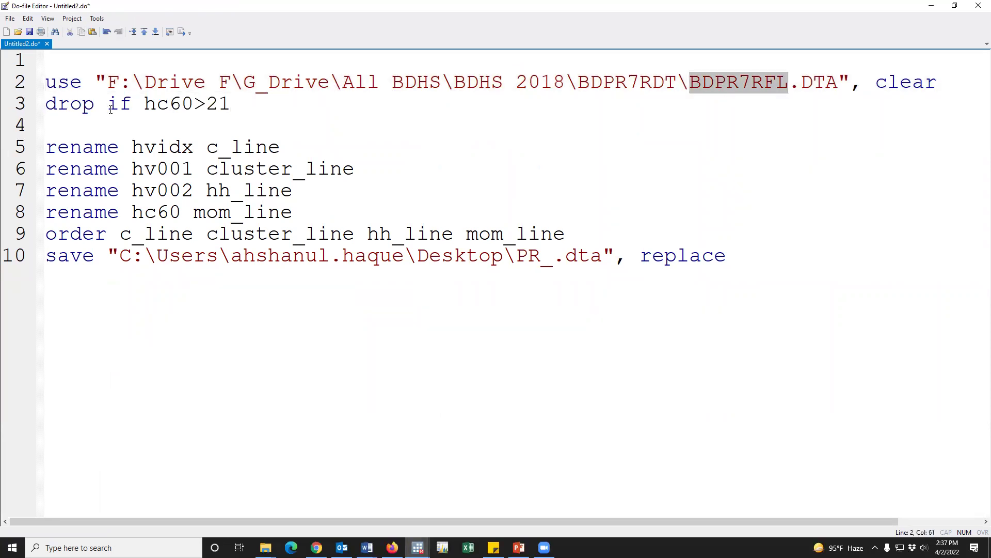
pyautogui.click(81, 117)
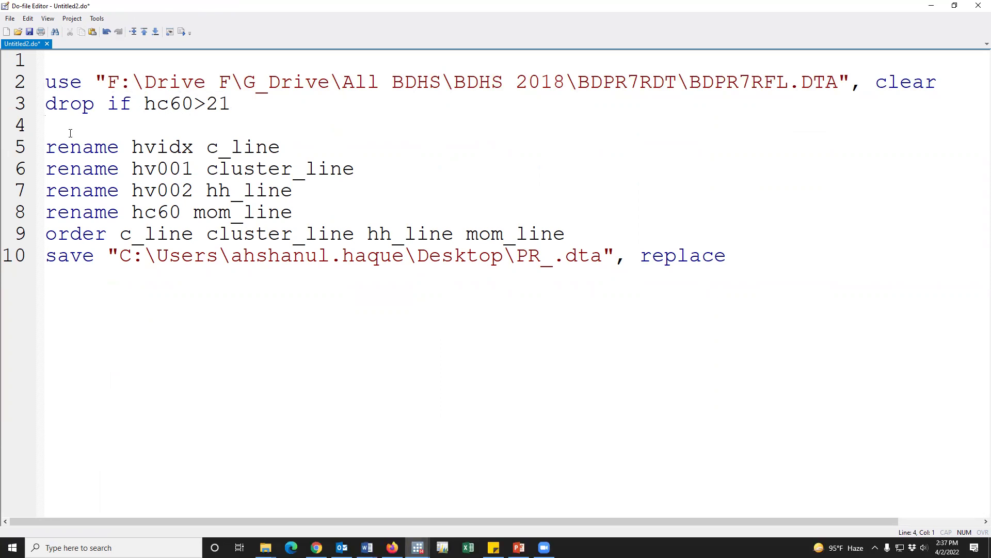
pyautogui.write('*')
pyautogui.click(174, 148)
pyautogui.click(169, 212)
# Step: Run do-file lines 2 through 10, re-saving PR_.dta
pyautogui.moveTo(21, 85); pyautogui.dragTo(39, 271)
pyautogui.click(184, 32)
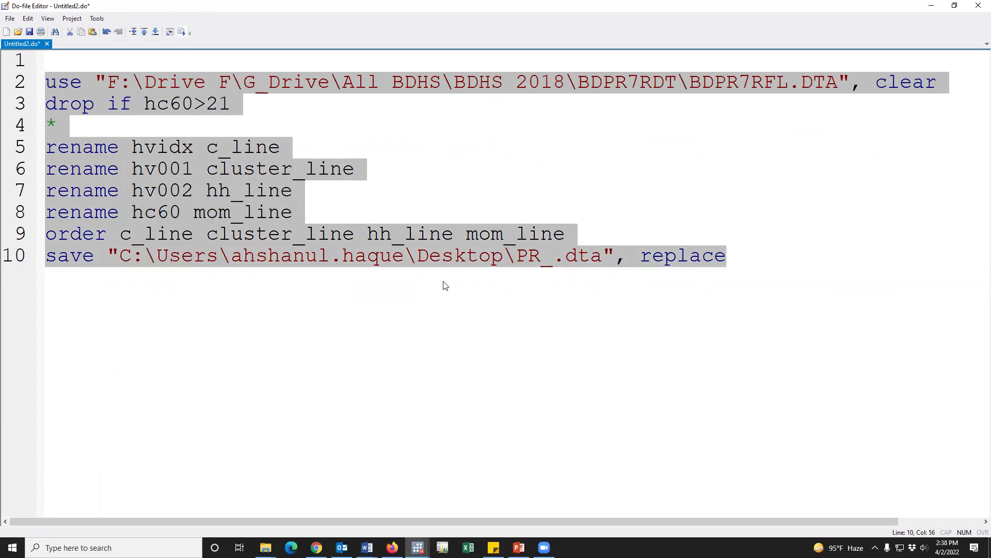
pyautogui.hotkey('alt', 'Tab')
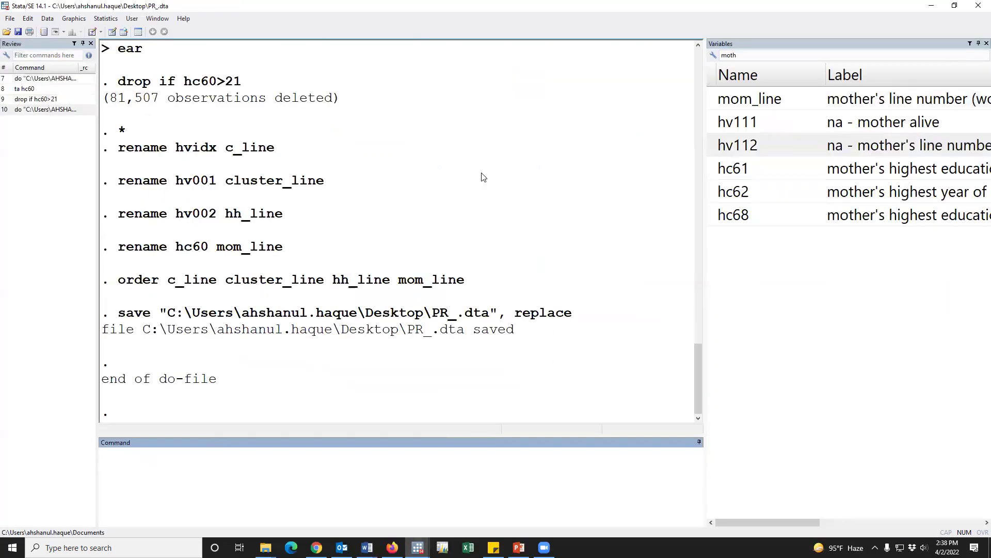
# Step: Clear the Results window and the 'moth' variable filter, then bring up the Open dataset dialog
pyautogui.rightClick(481, 173)
pyautogui.click(519, 195)
pyautogui.doubleClick(752, 58)
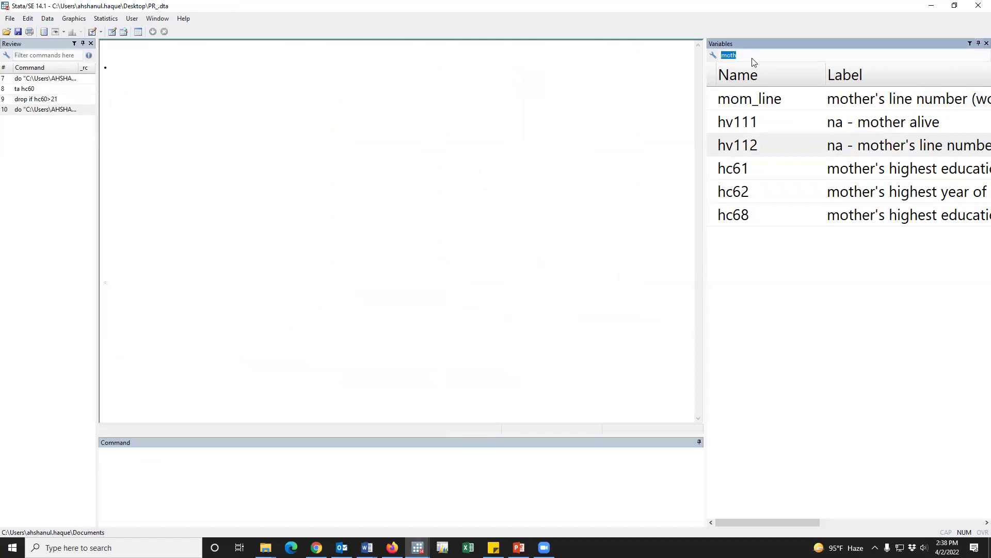
pyautogui.press('BackSpace')
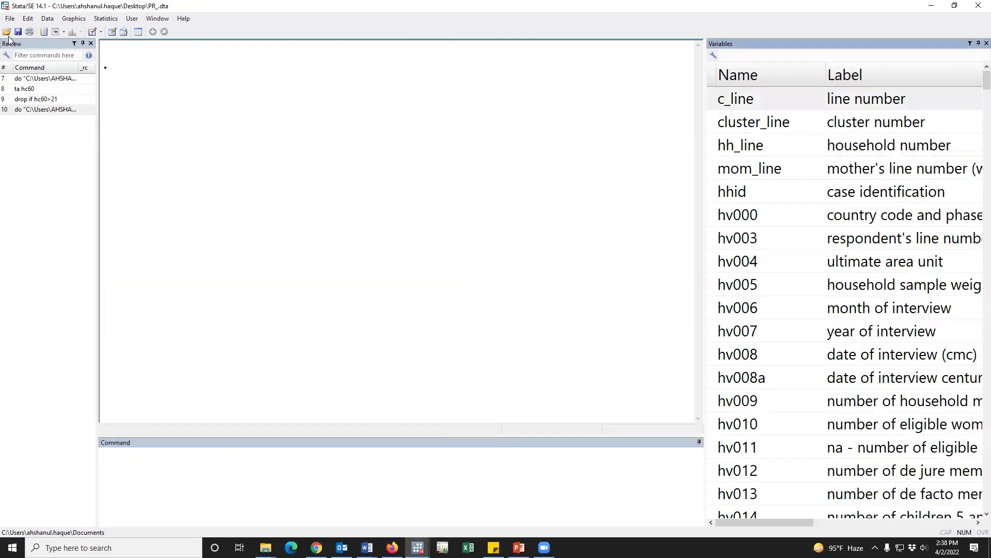
pyautogui.hotkey('ctrl', 'o')
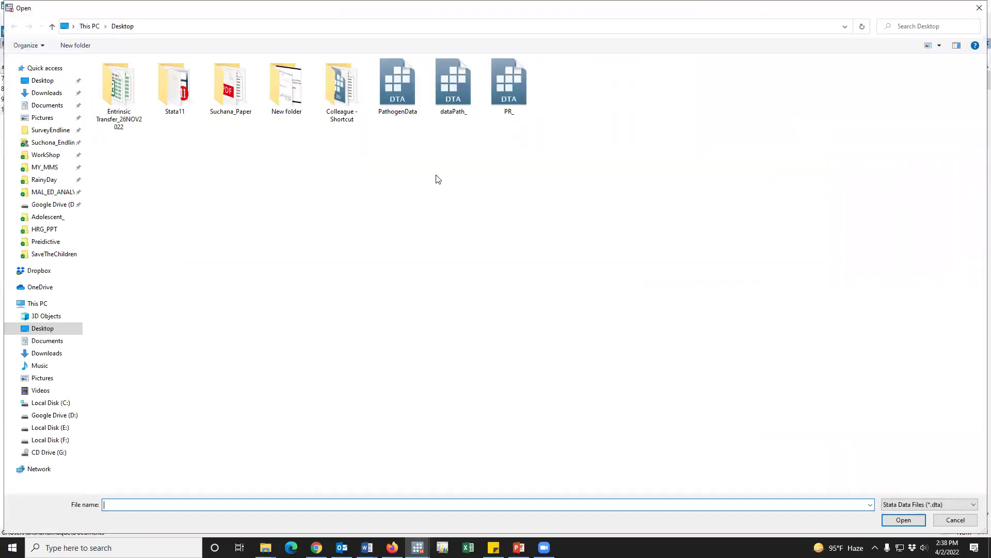
# Step: Load BDKR7RFL from F: > Drive F > G_Drive > All BDHS > BDHS 2018 > BDKR7RDT
pyautogui.click(73, 439)
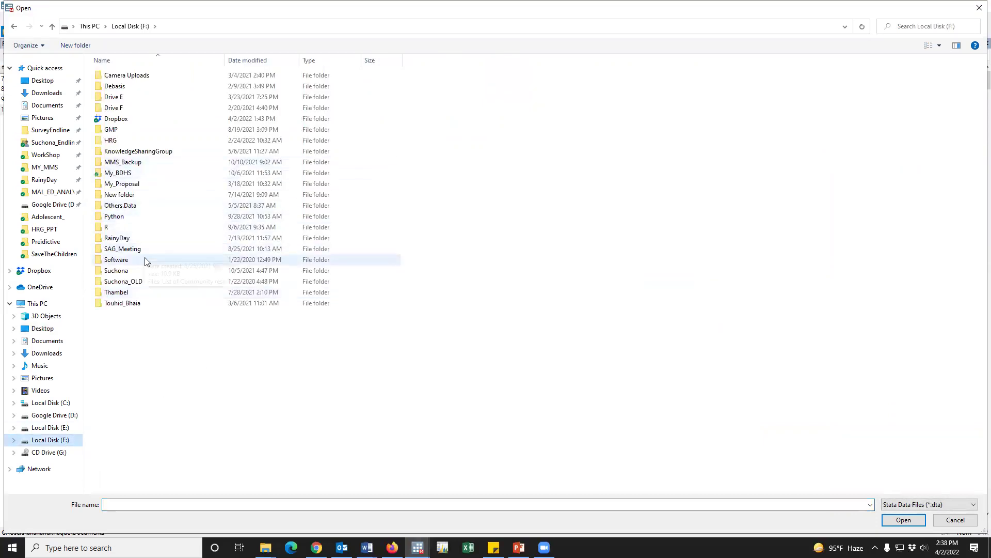
pyautogui.click(122, 110)
pyautogui.doubleClick(122, 109)
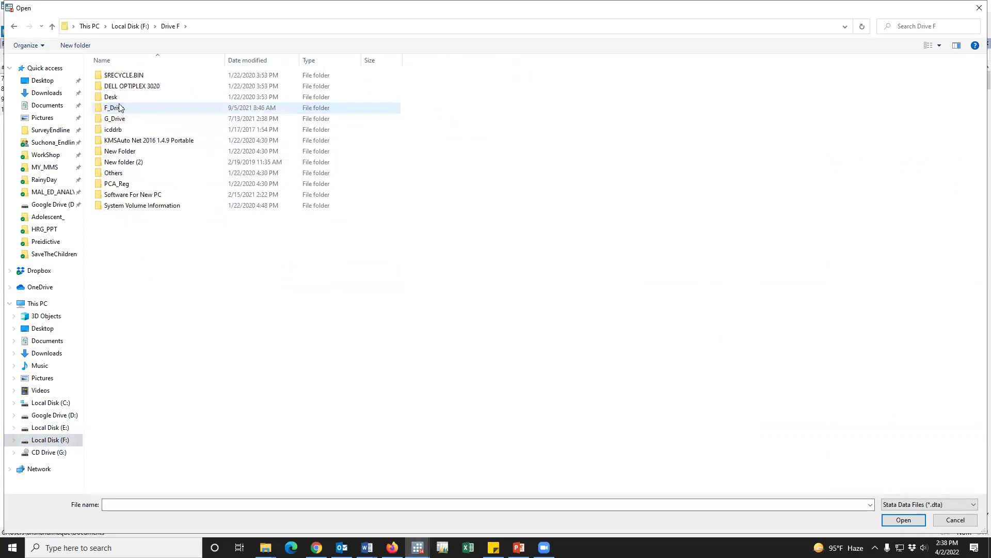
pyautogui.doubleClick(123, 119)
pyautogui.doubleClick(117, 75)
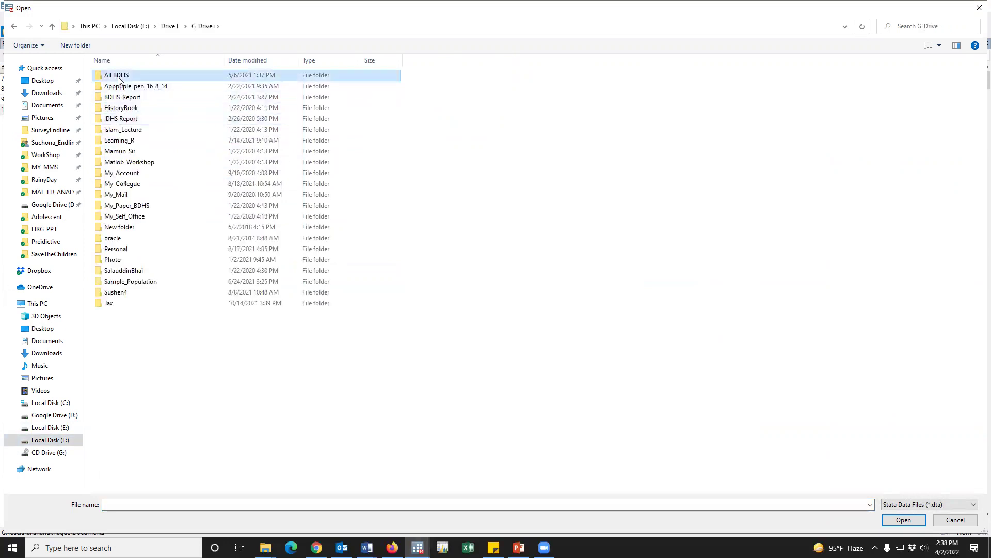
pyautogui.doubleClick(138, 228)
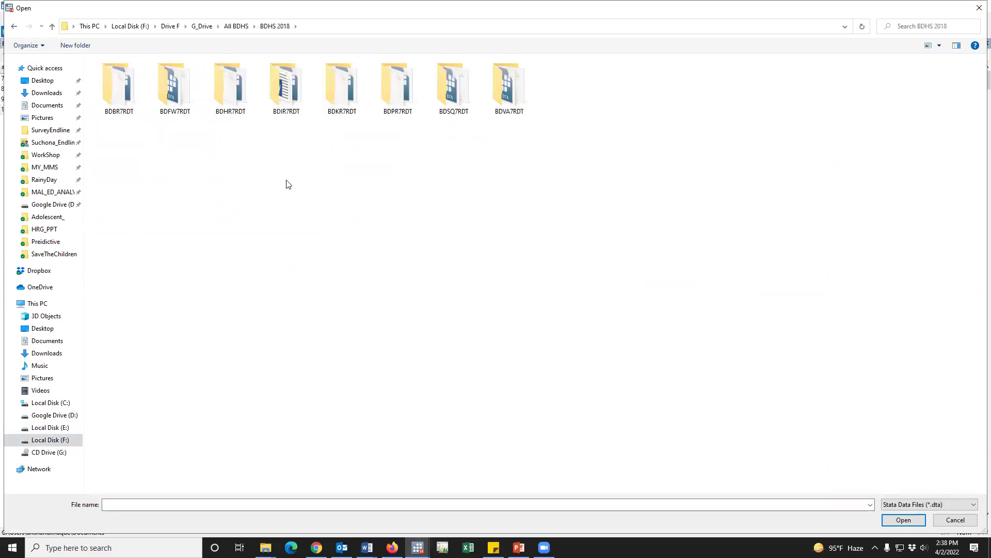
pyautogui.click(342, 93)
pyautogui.press('Return')
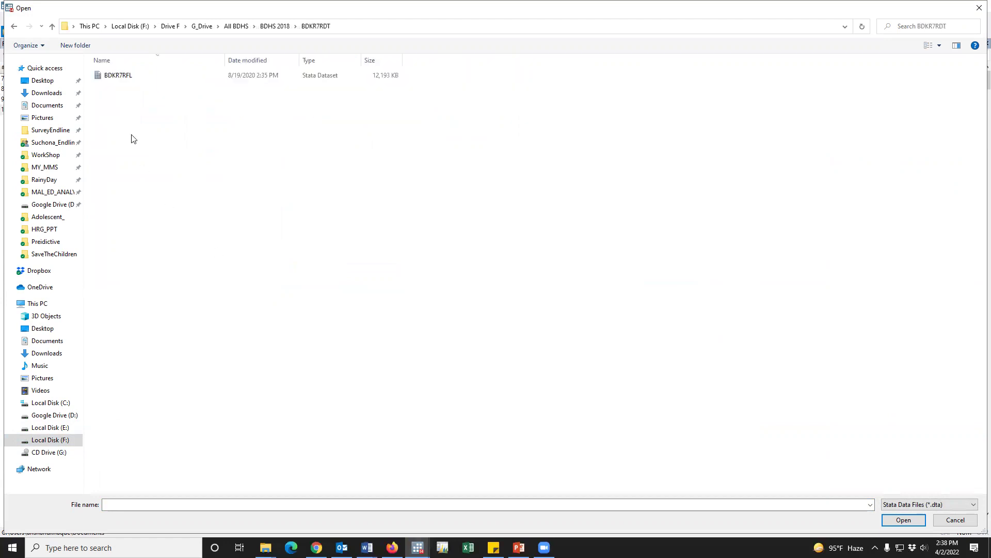
pyautogui.click(120, 78)
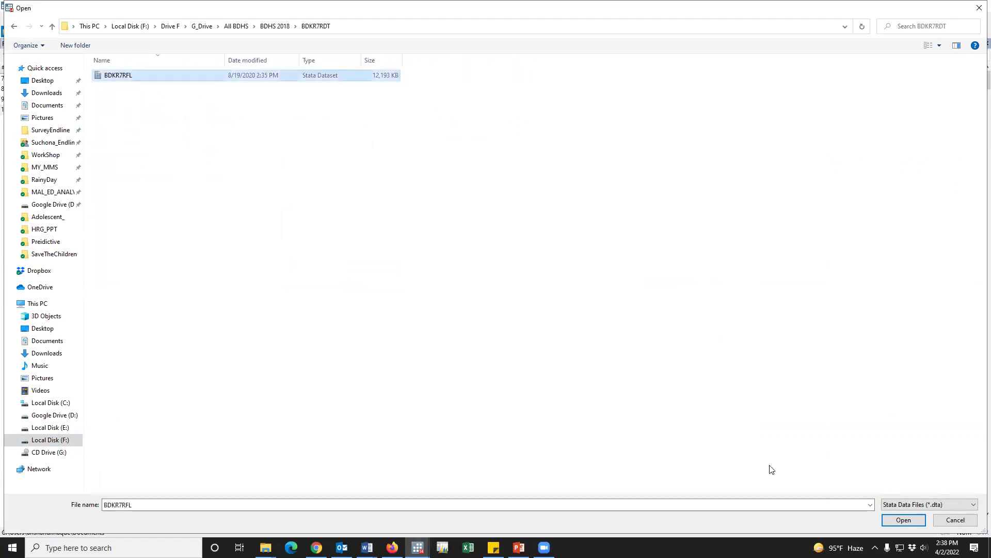
pyautogui.click(903, 520)
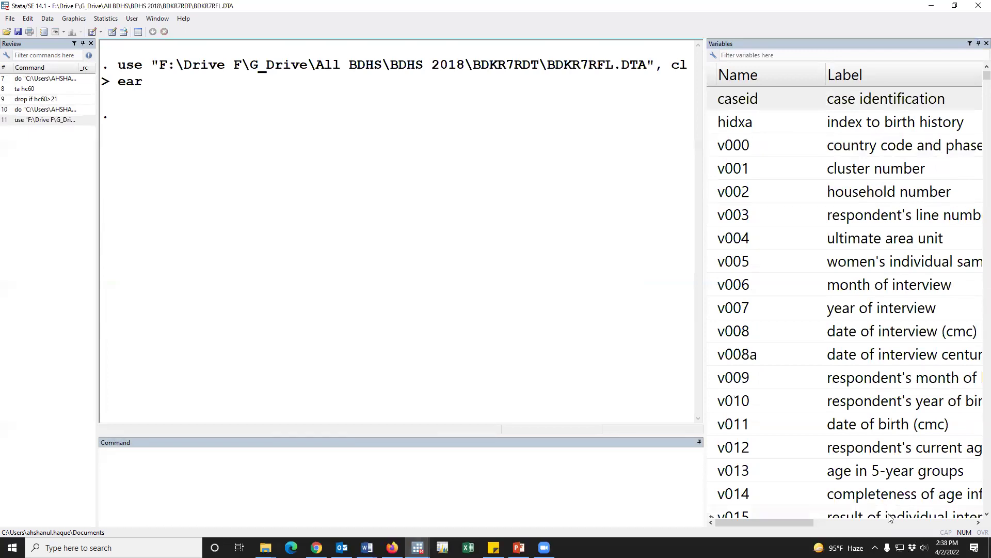
# Step: Filter variables for 'lin', run ta b16, and mark the 90 children not listed in household
pyautogui.click(749, 56)
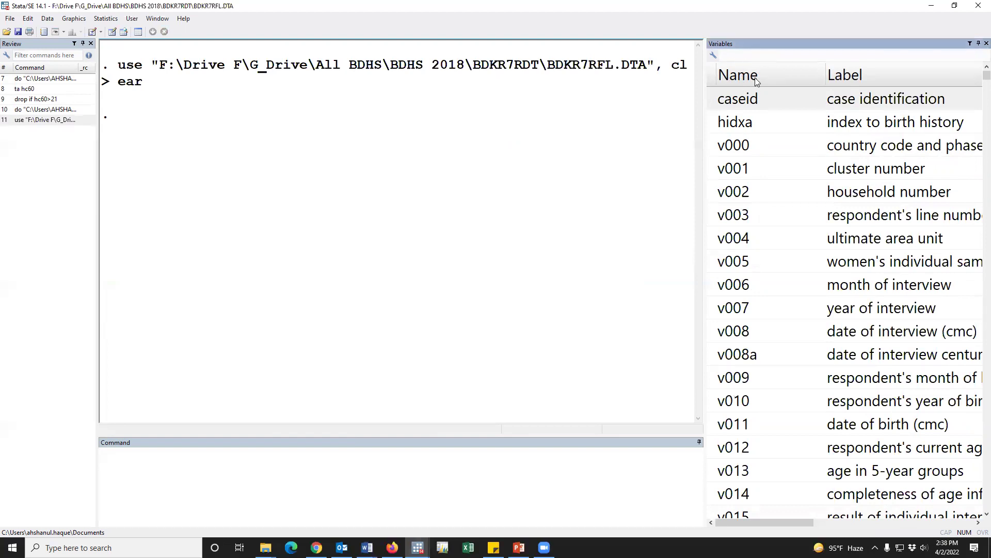
pyautogui.write('lin')
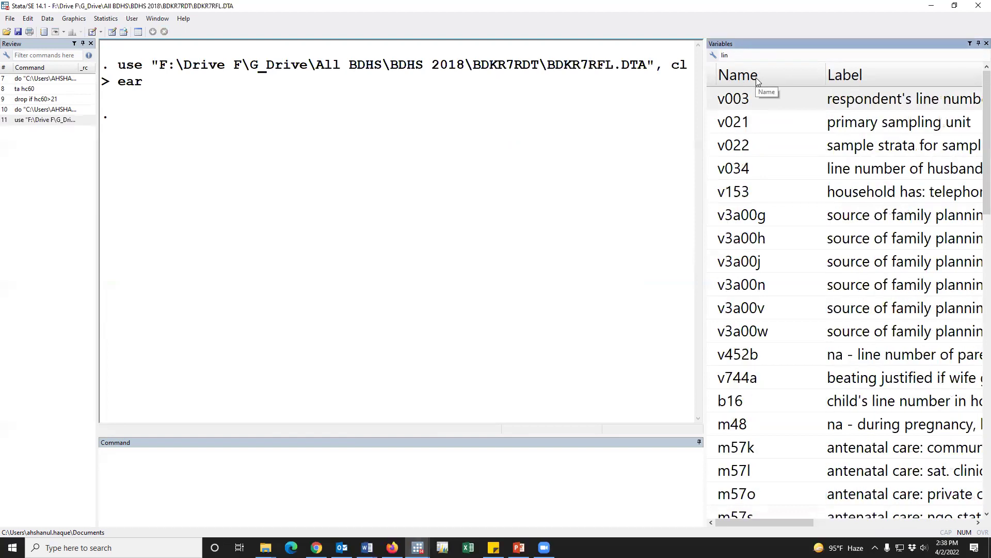
pyautogui.click(729, 410)
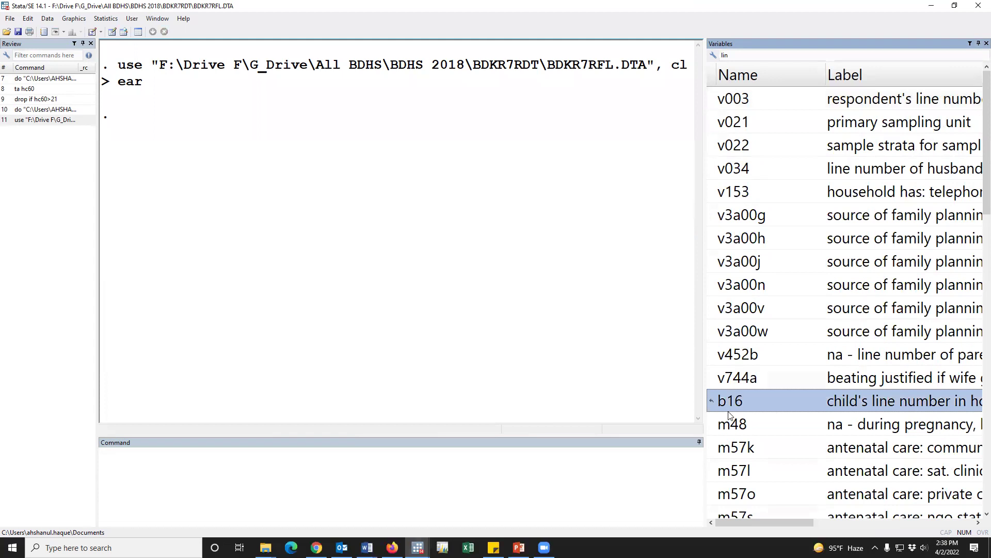
pyautogui.doubleClick(712, 401)
pyautogui.click(113, 472)
pyautogui.write('ta')
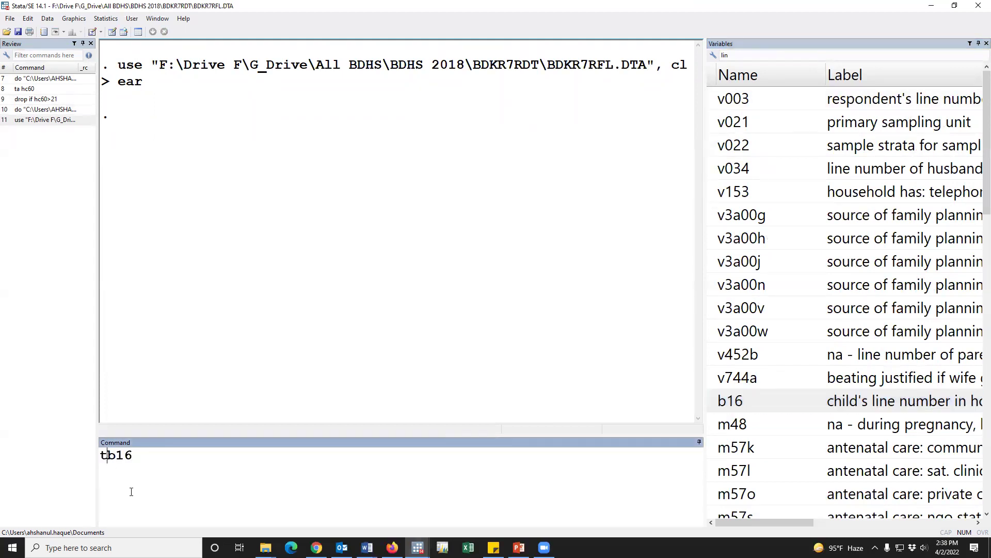
pyautogui.press('Return')
pyautogui.scroll(4, 237, 284)
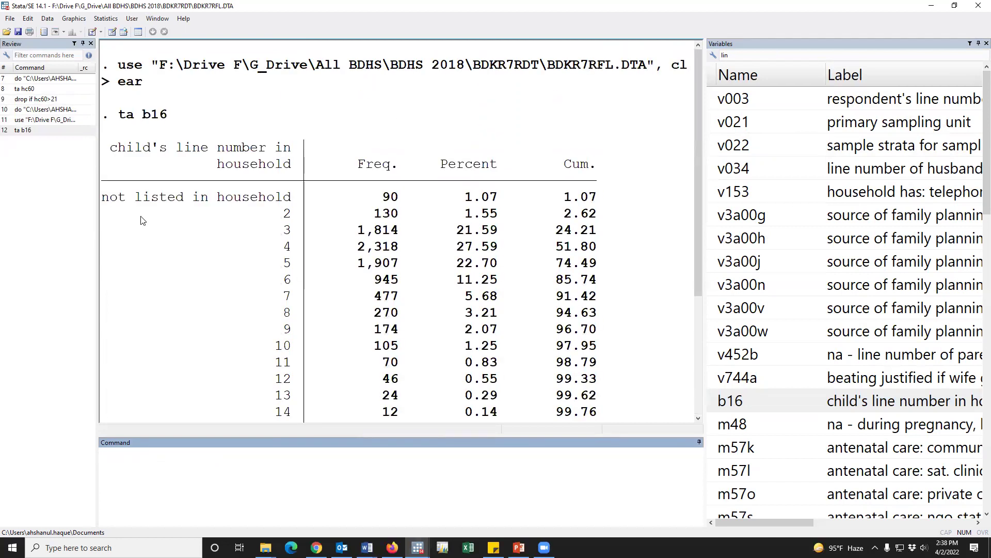
pyautogui.moveTo(105, 199); pyautogui.dragTo(598, 206)
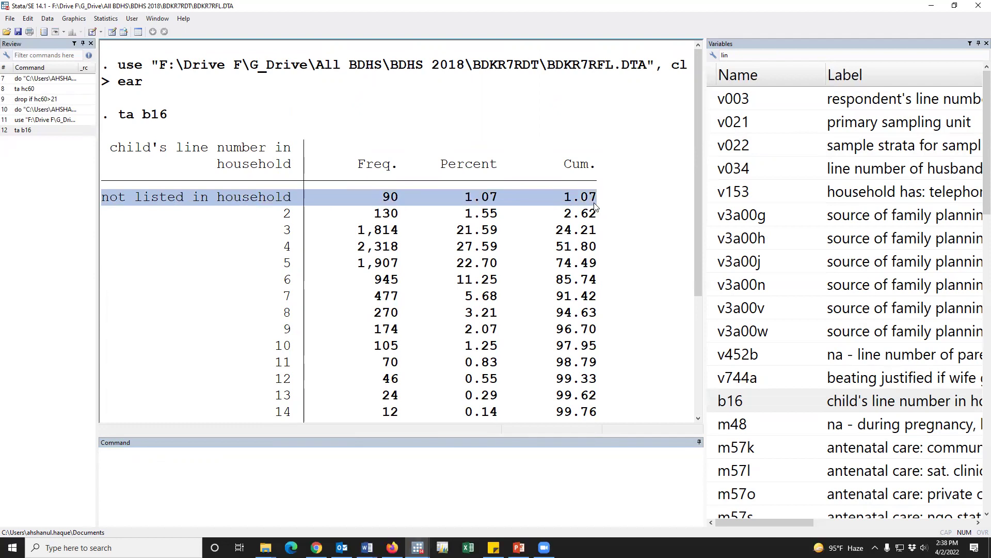
# Step: Run drop if b16==0, correcting the mistyped 'id' to 'if'
pyautogui.click(228, 478)
pyautogui.write('drop id')
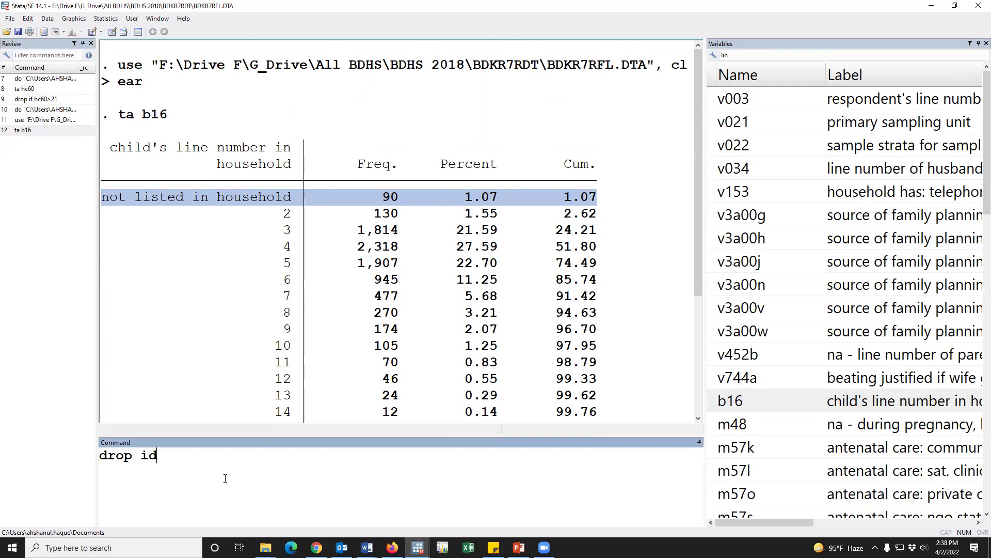
pyautogui.doubleClick(721, 401)
pyautogui.press('BackSpace')
pyautogui.press('BackSpace')
pyautogui.press('BackSpace')
pyautogui.press('BackSpace')
pyautogui.press('BackSpace')
pyautogui.write('f')
pyautogui.doubleClick(719, 402)
pyautogui.write('==0')
pyautogui.press('Return')
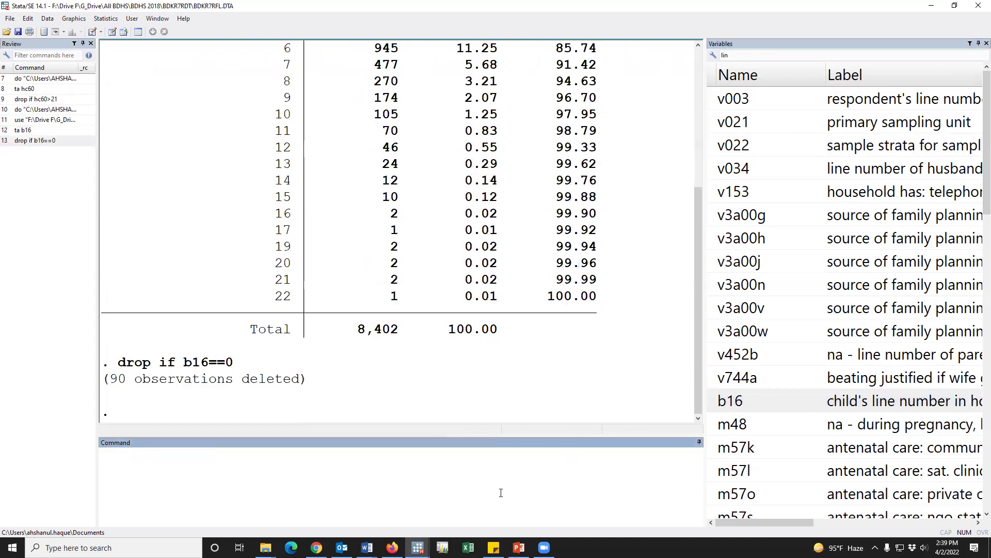
# Step: Begin another drop if b16== command, then delete it unfinished
pyautogui.write('drop')
pyautogui.scroll(3, 316, 372)
pyautogui.scroll(-2, 316, 372)
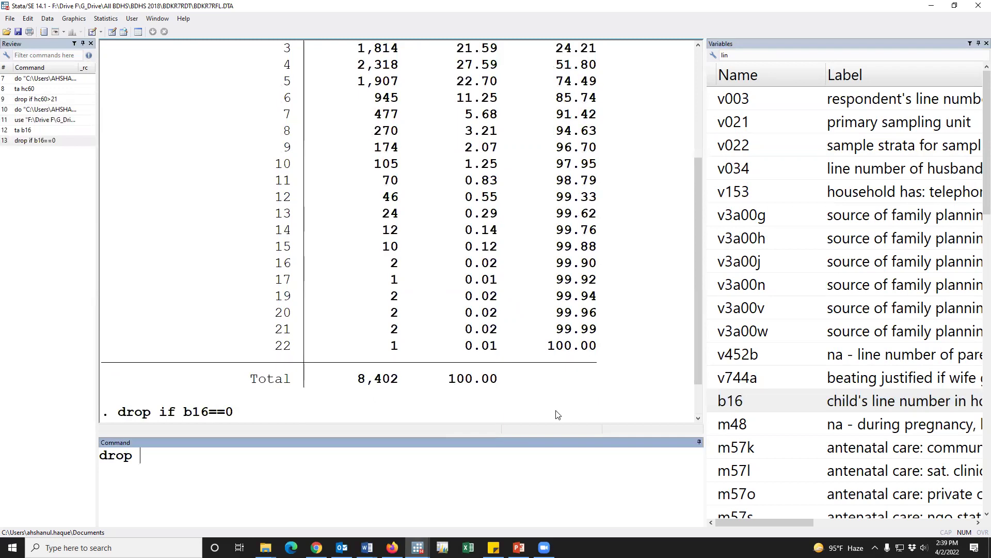
pyautogui.doubleClick(711, 401)
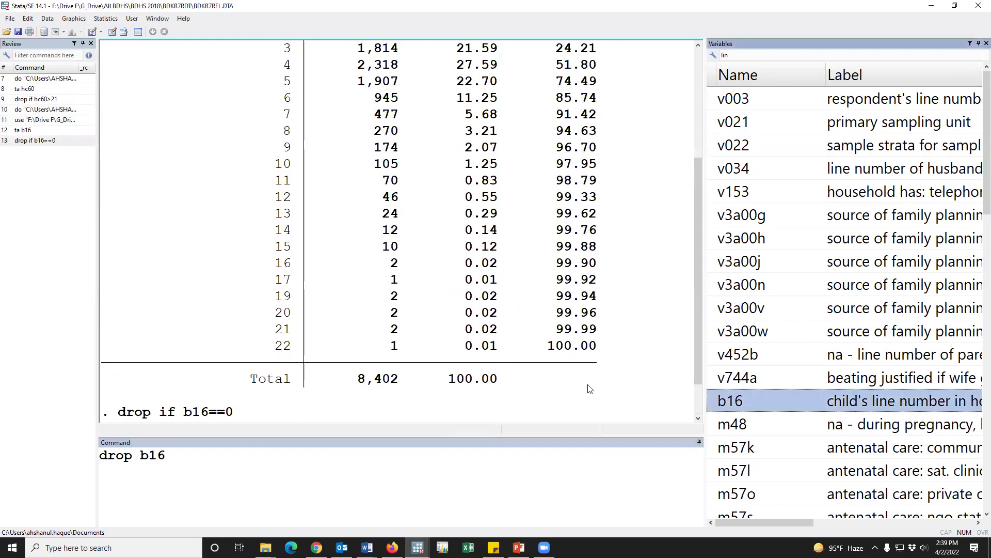
pyautogui.click(350, 457)
pyautogui.write('==.')
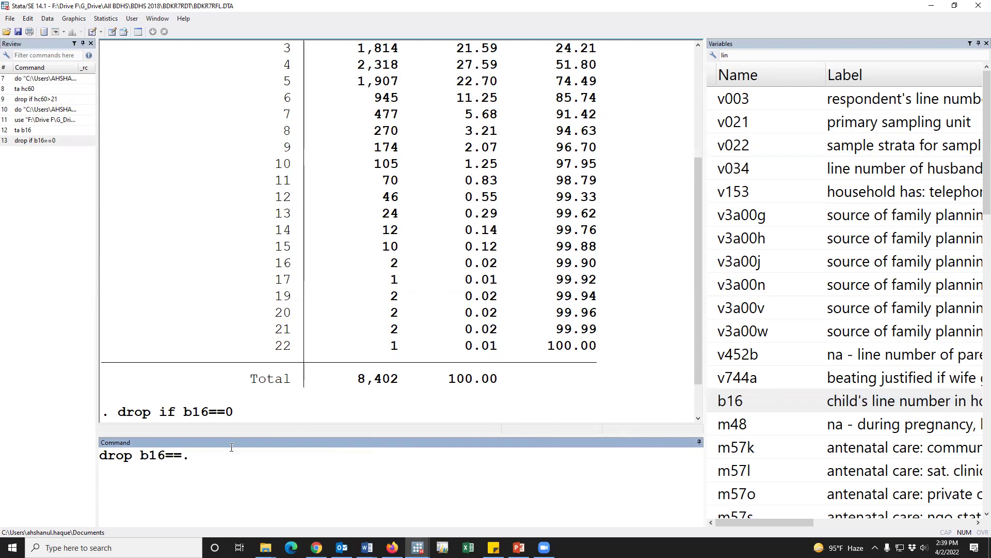
pyautogui.moveTo(190, 456); pyautogui.dragTo(51, 461)
pyautogui.press('BackSpace')
# Step: Tabulate b16 with missing values, then run drop if b16==. to remove the 357 missing
pyautogui.click(30, 135)
pyautogui.click(210, 450)
pyautogui.write(', m')
pyautogui.press('Return')
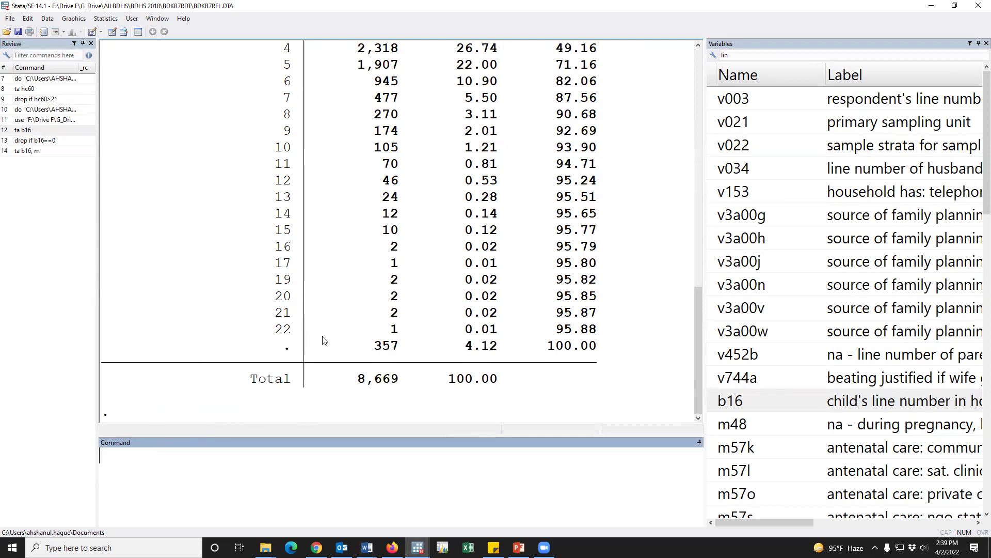
pyautogui.write('drop b16==.')
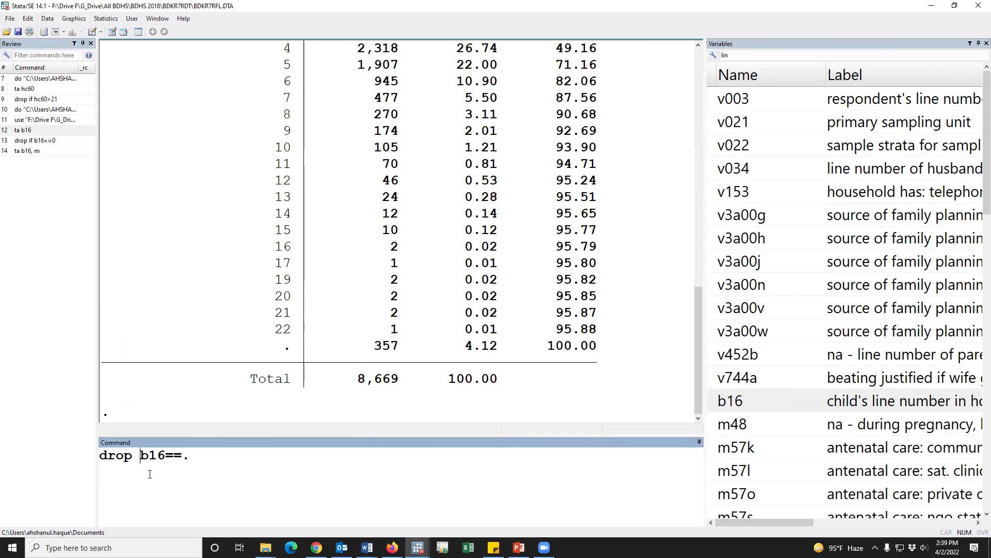
pyautogui.write('if')
pyautogui.moveTo(299, 340); pyautogui.dragTo(305, 345)
pyautogui.moveTo(396, 326)
pyautogui.mouseDown()
pyautogui.moveTo(363, 347)
pyautogui.moveTo(305, 341)
pyautogui.mouseUp()
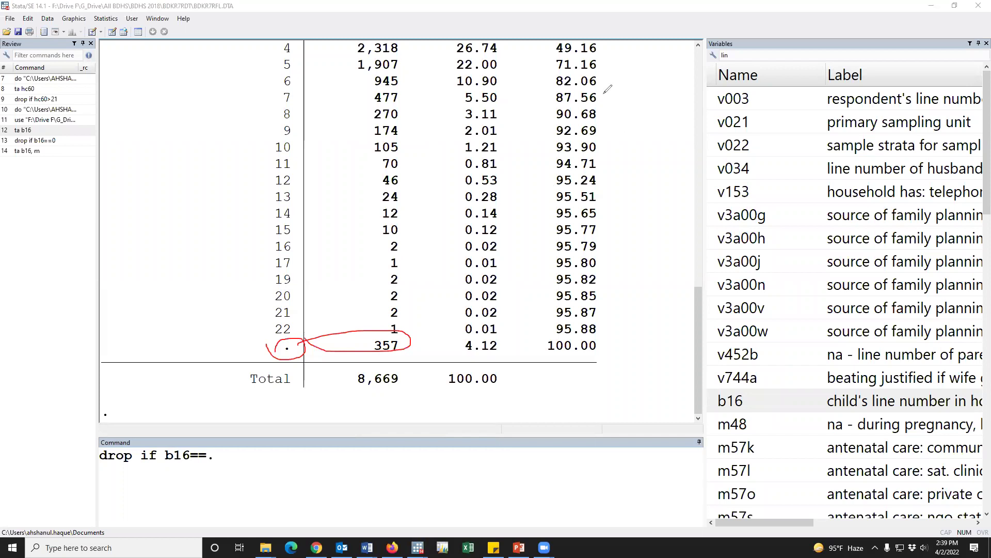
pyautogui.press('Return')
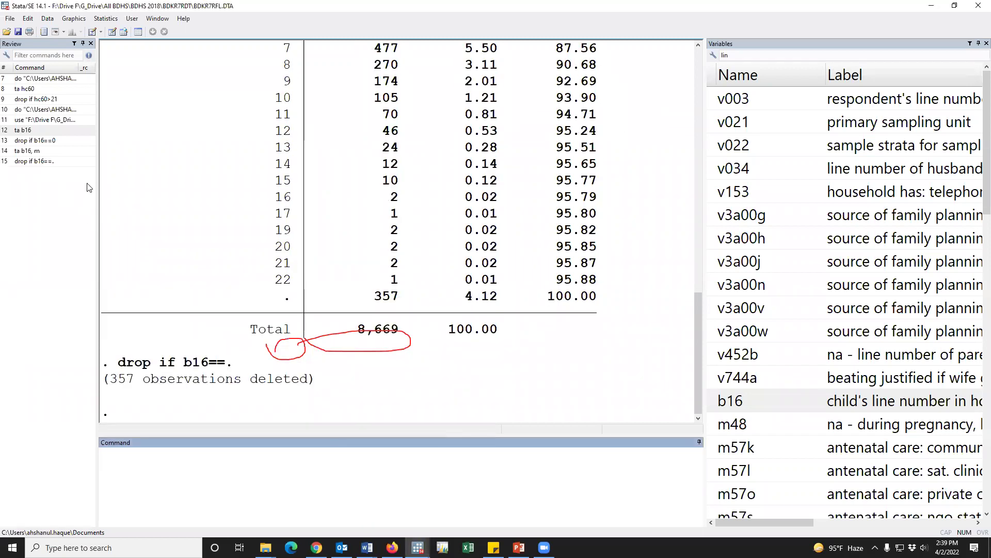
# Step: Select the KR preparation commands in the Review history and cut them
pyautogui.click(33, 151)
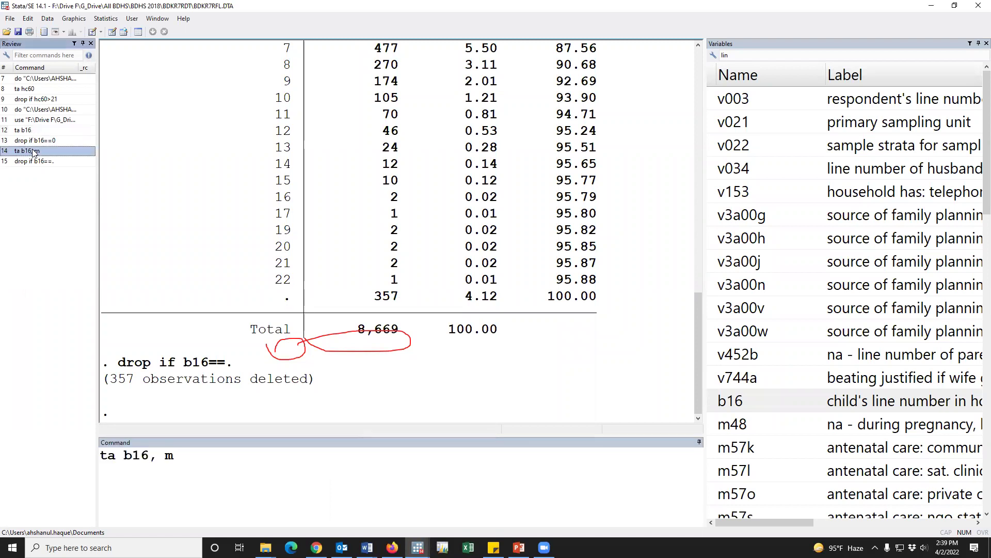
pyautogui.click(32, 122)
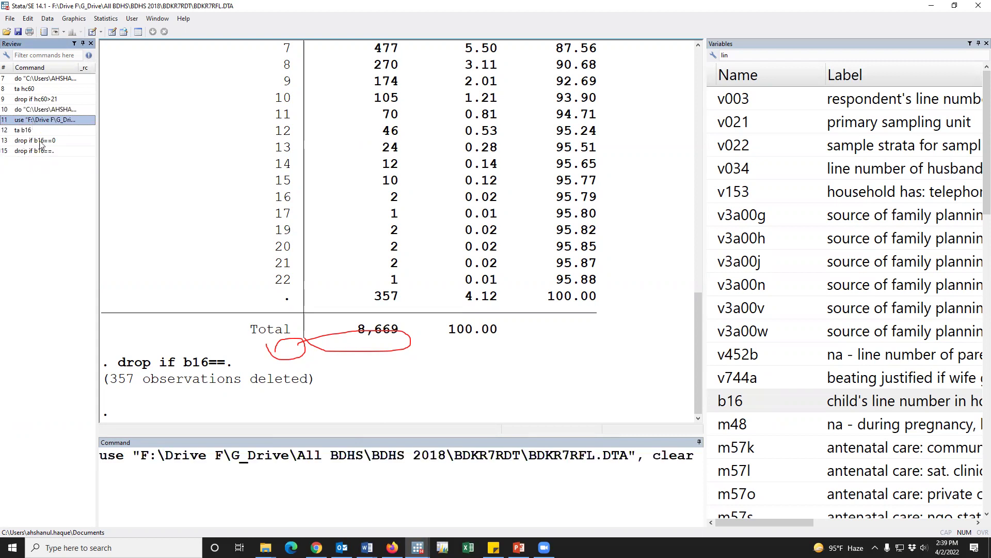
pyautogui.keyDown('shift'); pyautogui.click(41, 153); pyautogui.keyUp('shift')
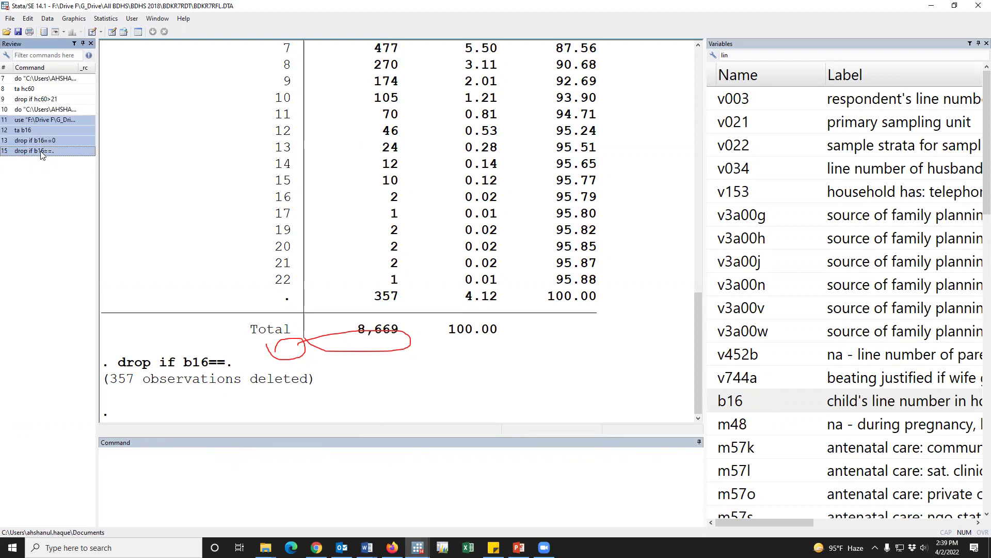
pyautogui.press('Delete')
# Step: Paste the KR preparation commands (use BDKR7RFL, ta b16, both drops) into Untitled2.do
pyautogui.moveTo(418, 547)
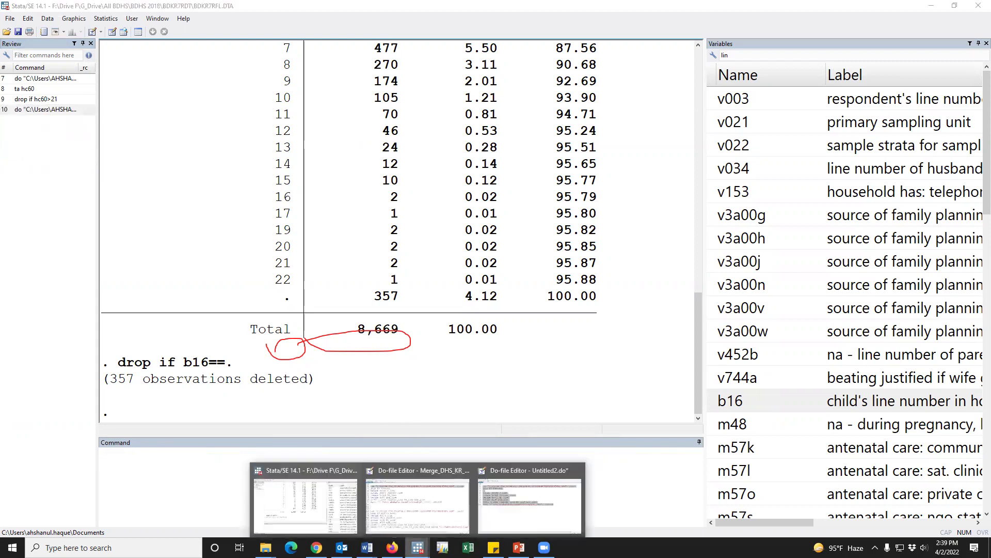
pyautogui.click(517, 513)
pyautogui.click(678, 293)
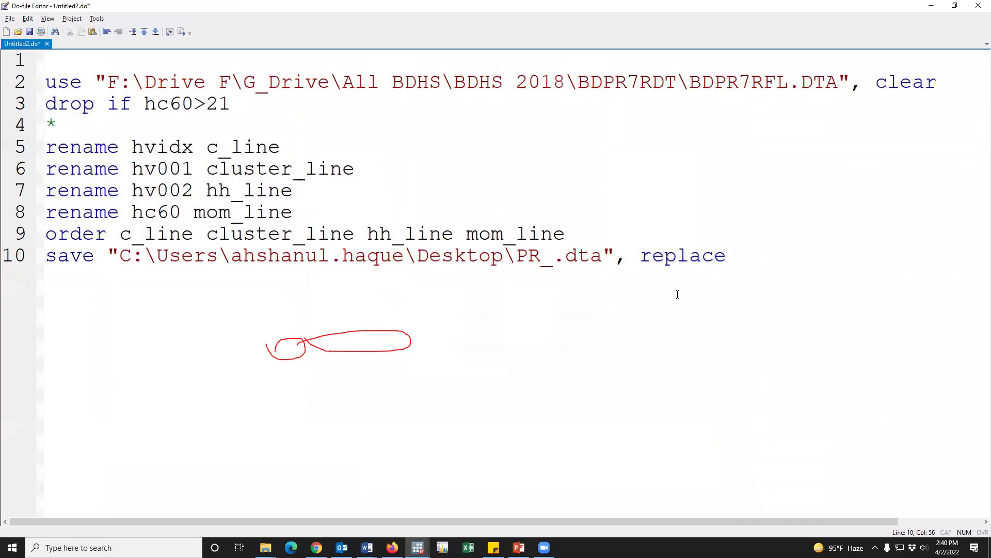
pyautogui.press('Return')
pyautogui.press('Return')
pyautogui.press('Return')
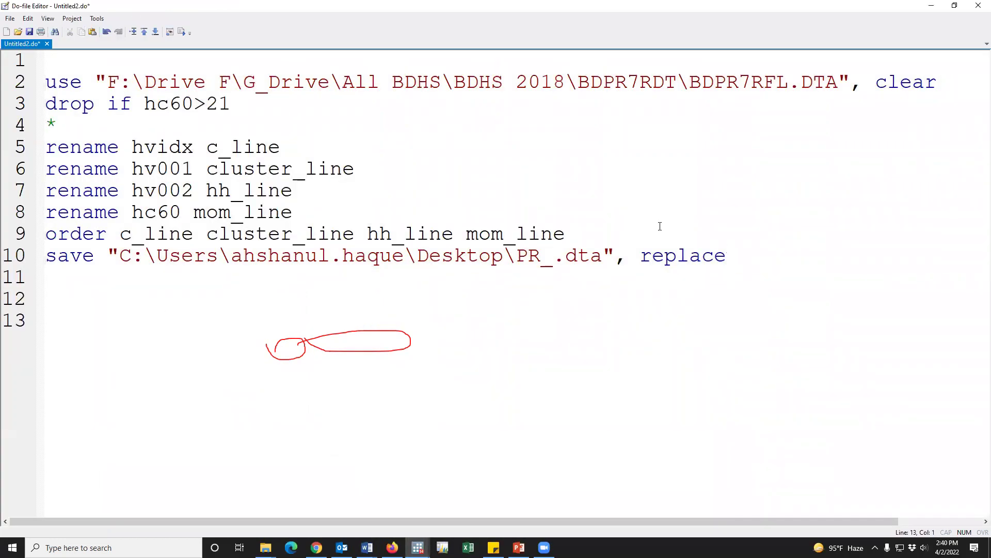
pyautogui.write('use "F:\\Drive F\\G_Drive\\All BDHS\\BDHS 2018\\BDKR7RDT\\BDKR7RFL.DTA", clear ta b16 drop if b16==0 drop if b16==.')
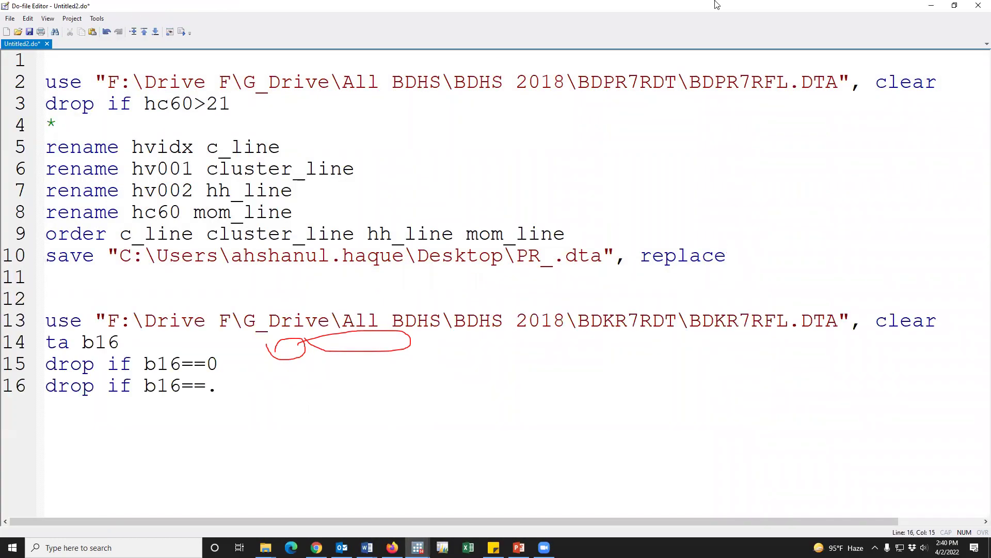
pyautogui.click(682, 5)
pyautogui.click(225, 382)
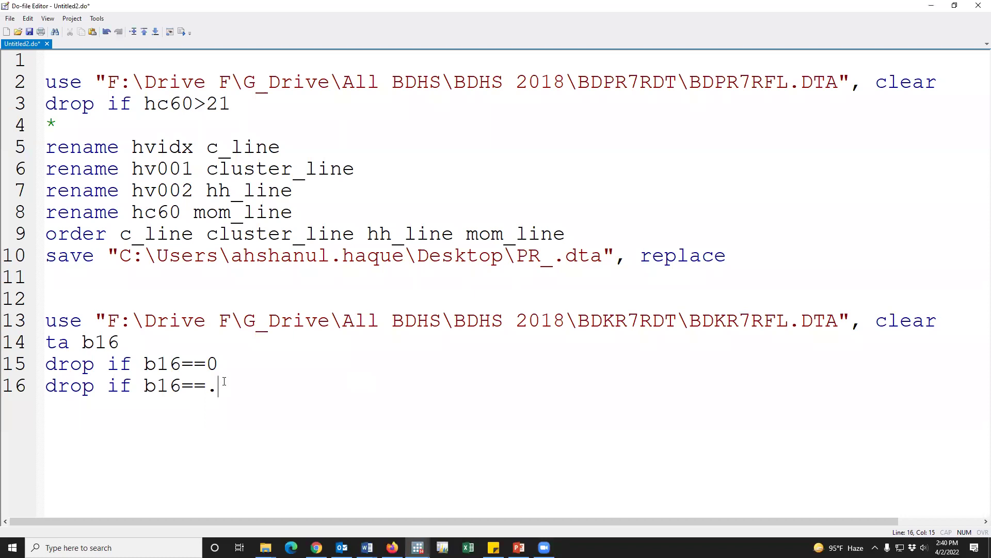
pyautogui.press('Return')
pyautogui.press('Return')
pyautogui.press('Return')
pyautogui.press('Return')
pyautogui.press('Return')
# Step: Select do-file lines 13–16 and bring the Stata Results window forward
pyautogui.click(57, 323)
pyautogui.hotkey('shift', 'Down')
pyautogui.hotkey('shift', 'Down')
pyautogui.hotkey('shift', 'Down')
pyautogui.hotkey('shift', 'Down')
pyautogui.hotkey('shift', 'Left')
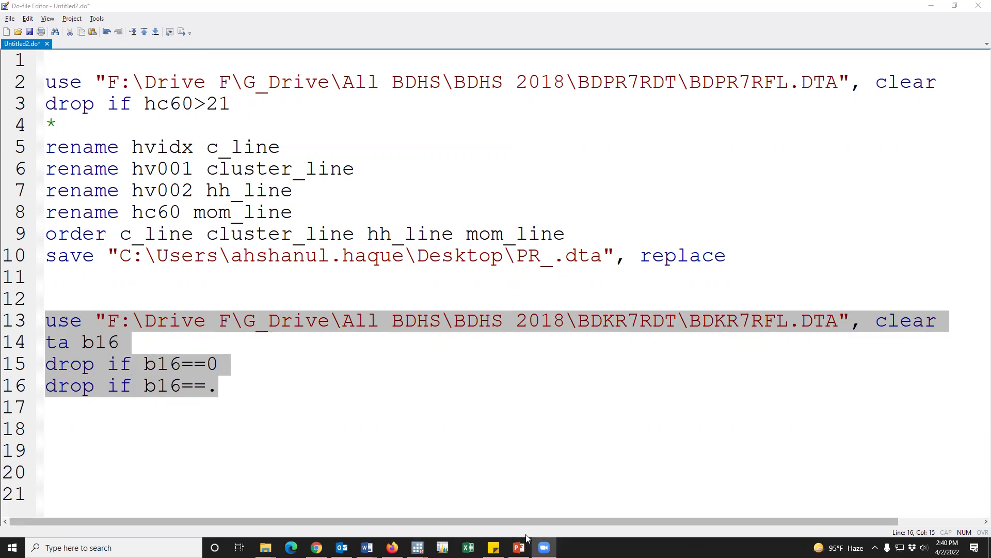
pyautogui.moveTo(544, 547)
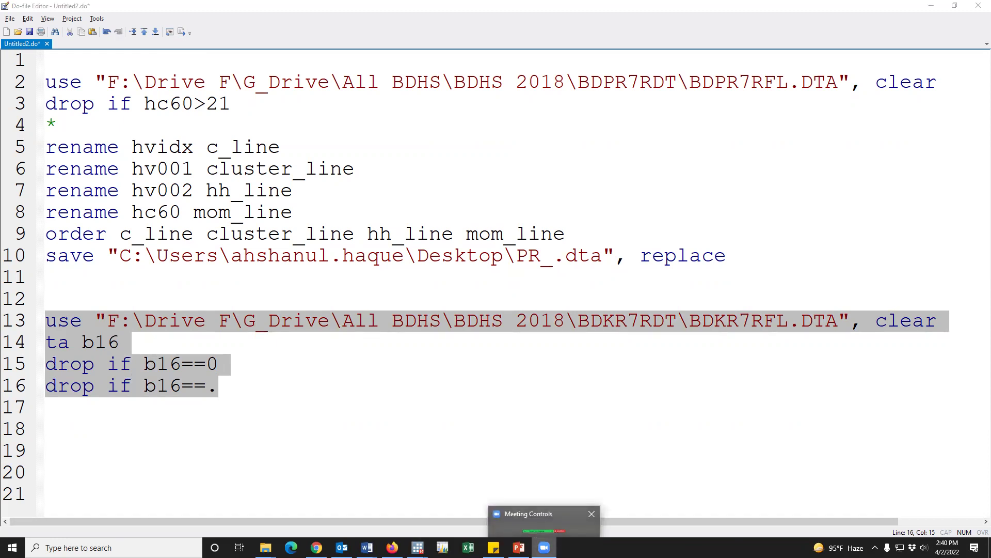
pyautogui.moveTo(418, 547)
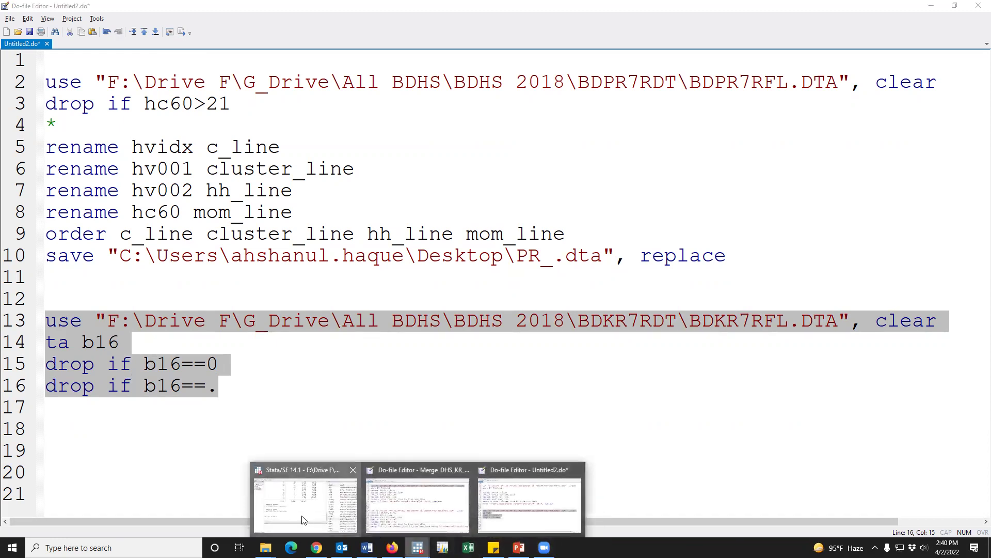
pyautogui.click(305, 498)
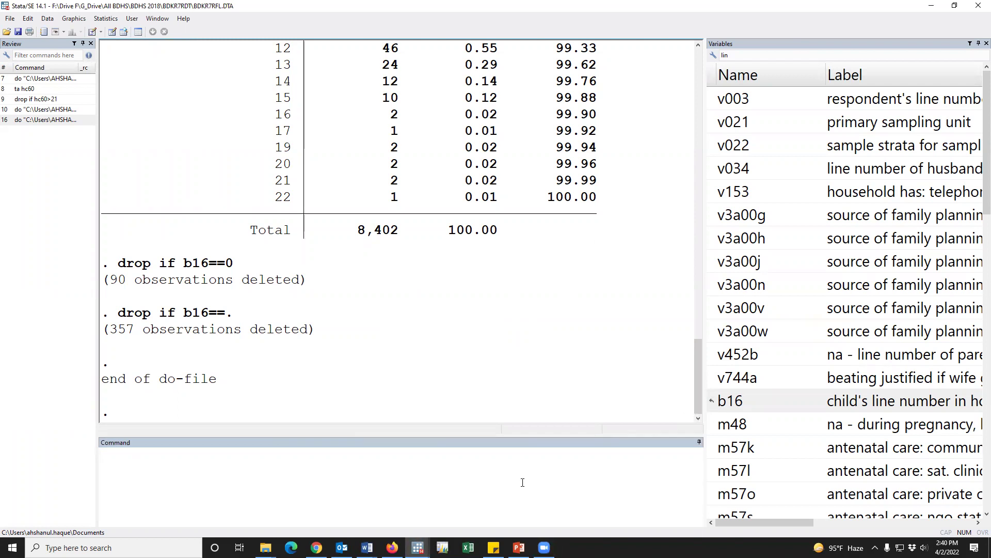
# Step: Rename b16 to c_line
pyautogui.click(483, 489)
pyautogui.write('rename')
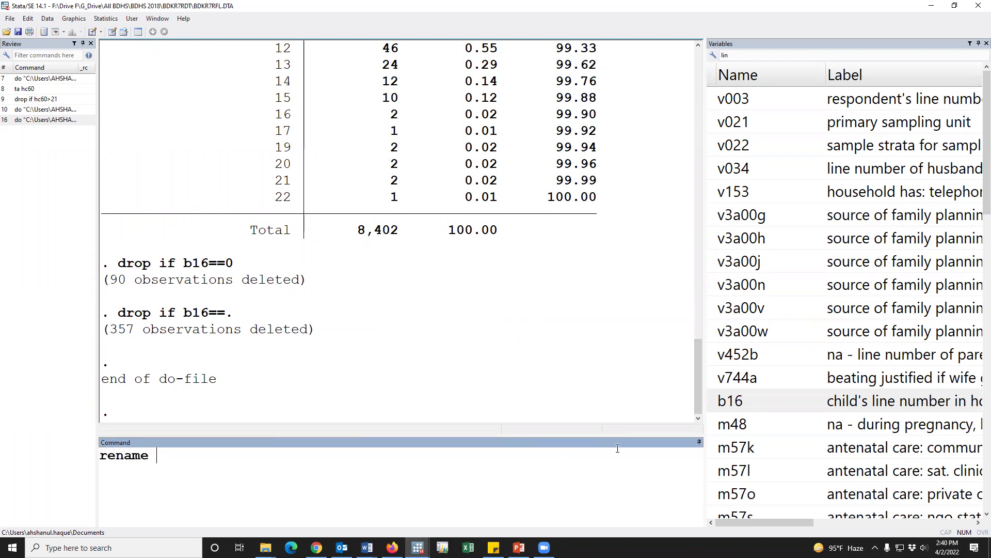
pyautogui.click(729, 402)
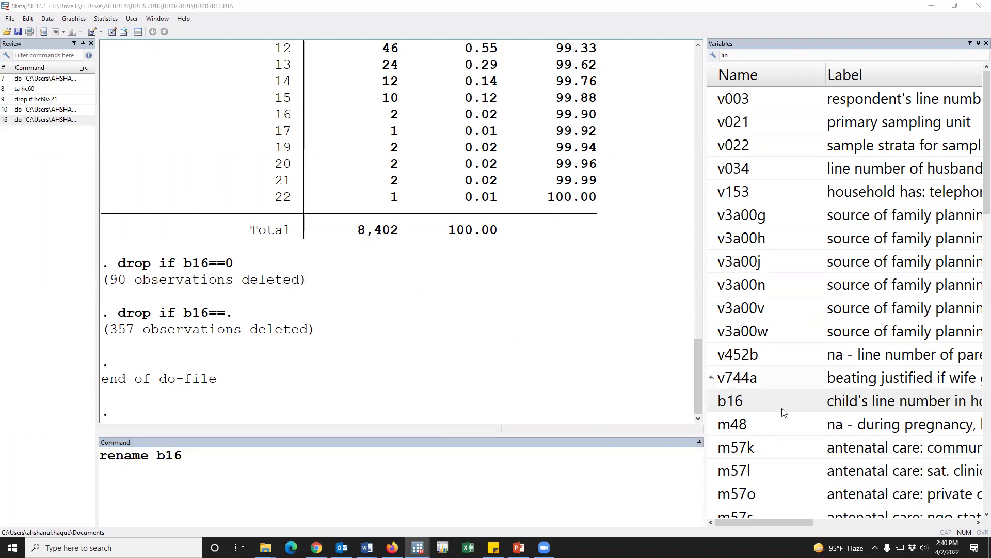
pyautogui.click(525, 481)
pyautogui.write('c_line')
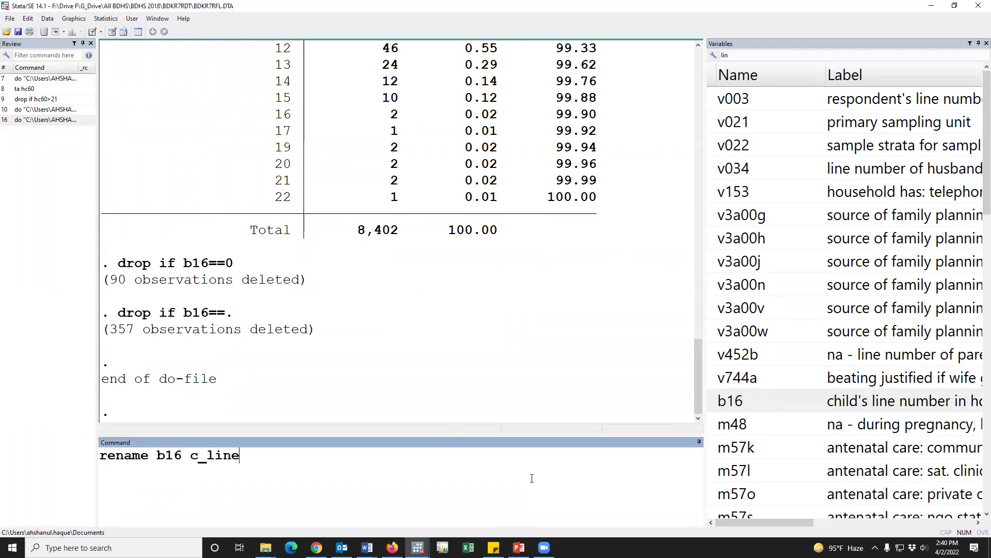
pyautogui.press('Return')
# Step: Clear the 'lin' filter and rename v001 to cluster_line
pyautogui.write('rename')
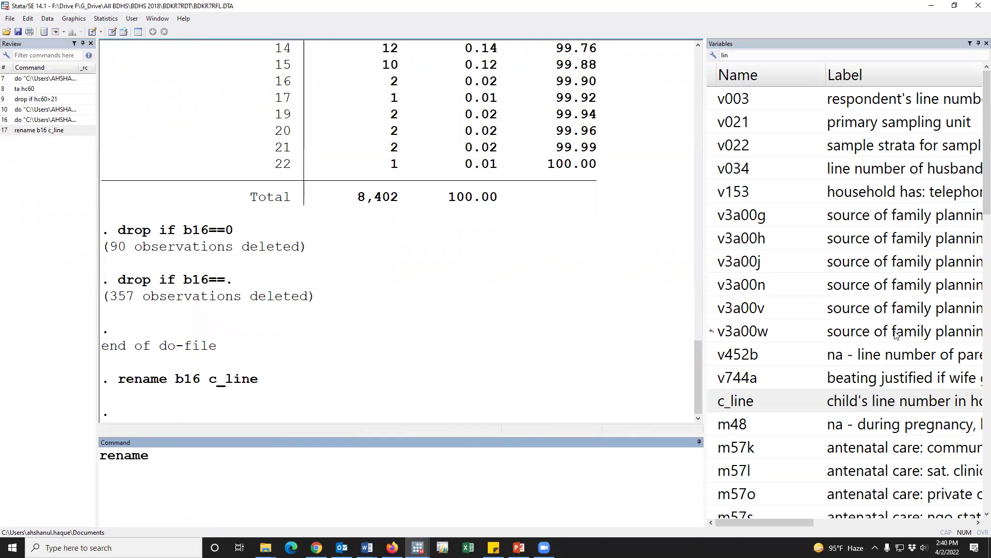
pyautogui.click(913, 288)
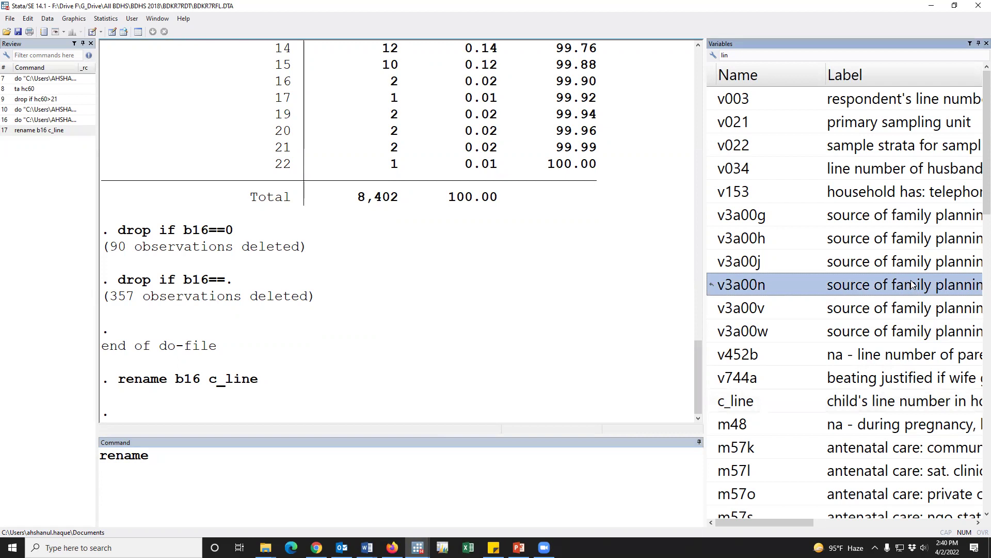
pyautogui.click(872, 240)
pyautogui.click(751, 55)
pyautogui.press('BackSpace')
pyautogui.press('BackSpace')
pyautogui.press('BackSpace')
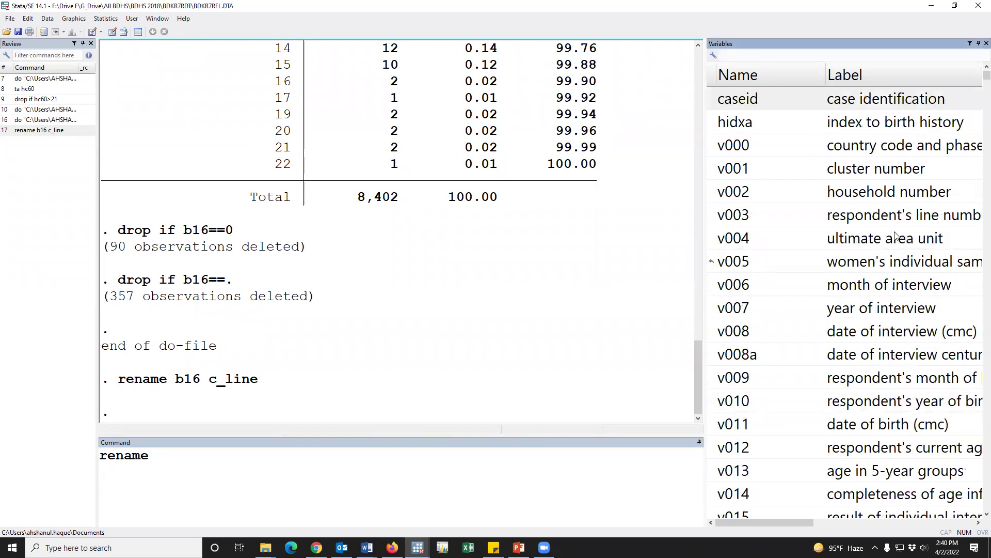
pyautogui.doubleClick(719, 173)
pyautogui.click(475, 474)
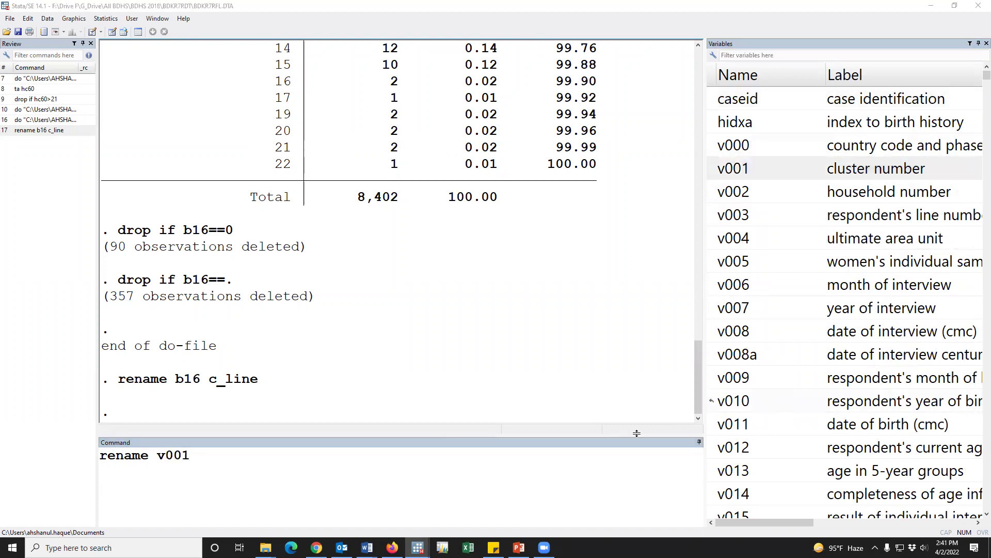
pyautogui.click(554, 468)
pyautogui.write('cluster_line')
pyautogui.press('Return')
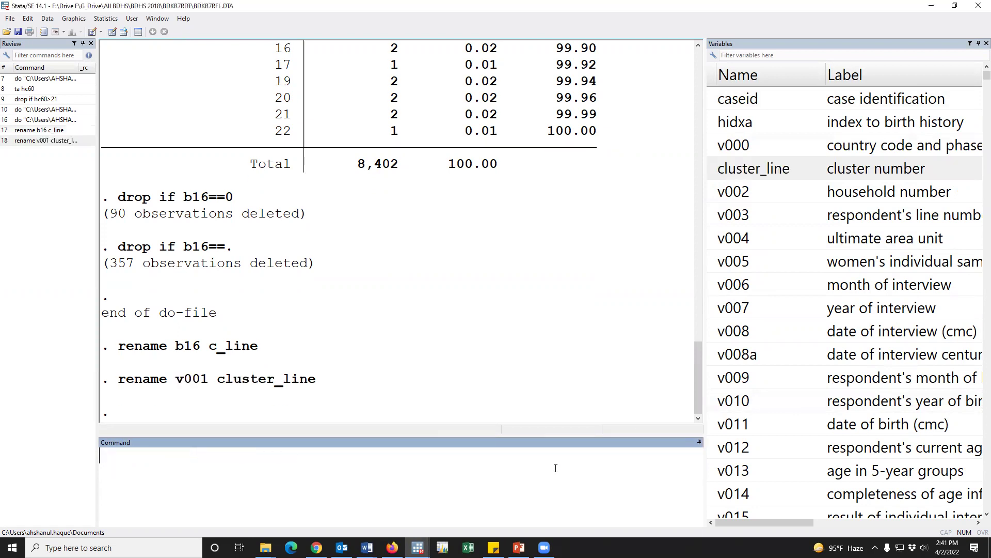
# Step: Rename v002 to hh_line
pyautogui.write('renam e')
pyautogui.press('BackSpace')
pyautogui.press('BackSpace')
pyautogui.doubleClick(712, 191)
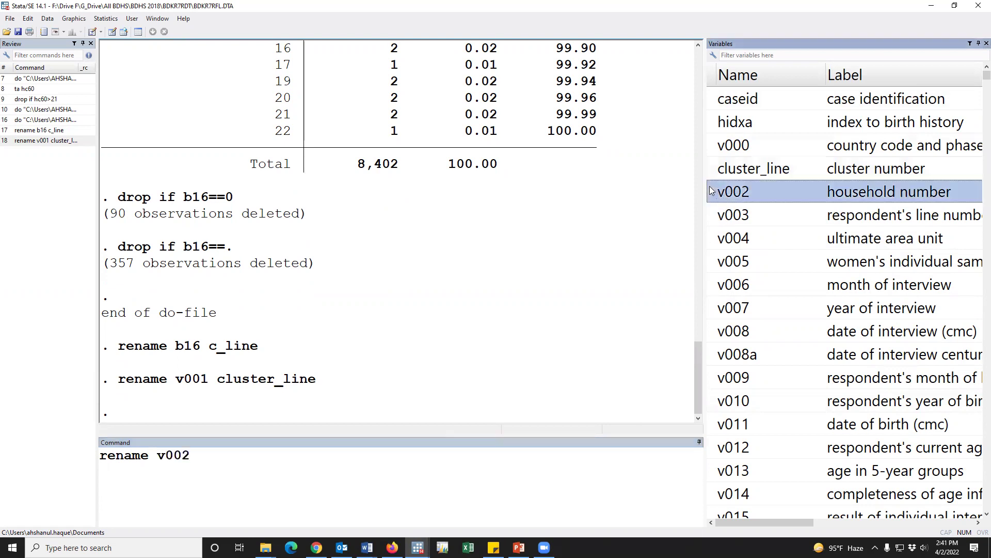
pyautogui.click(601, 484)
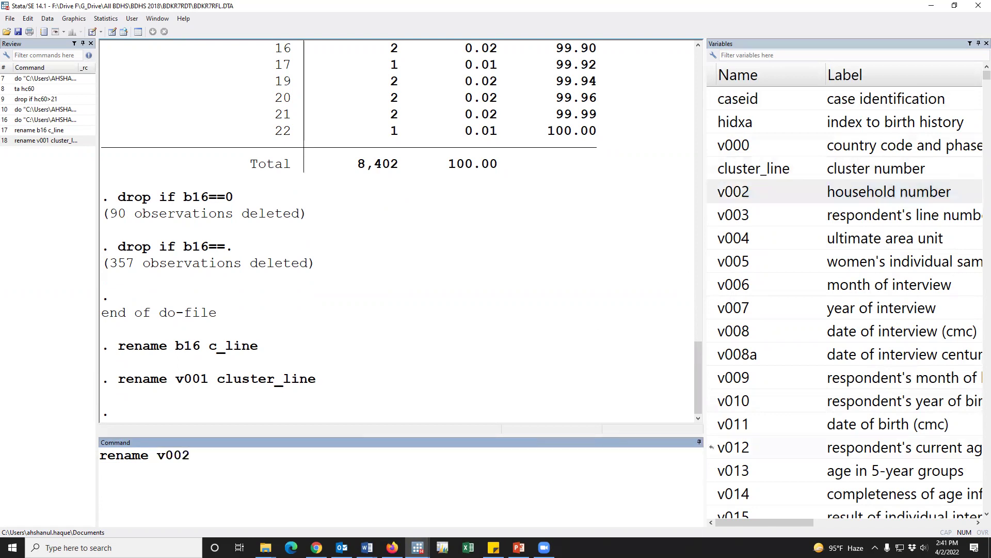
pyautogui.click(596, 470)
pyautogui.write('hh_line')
pyautogui.press('Return')
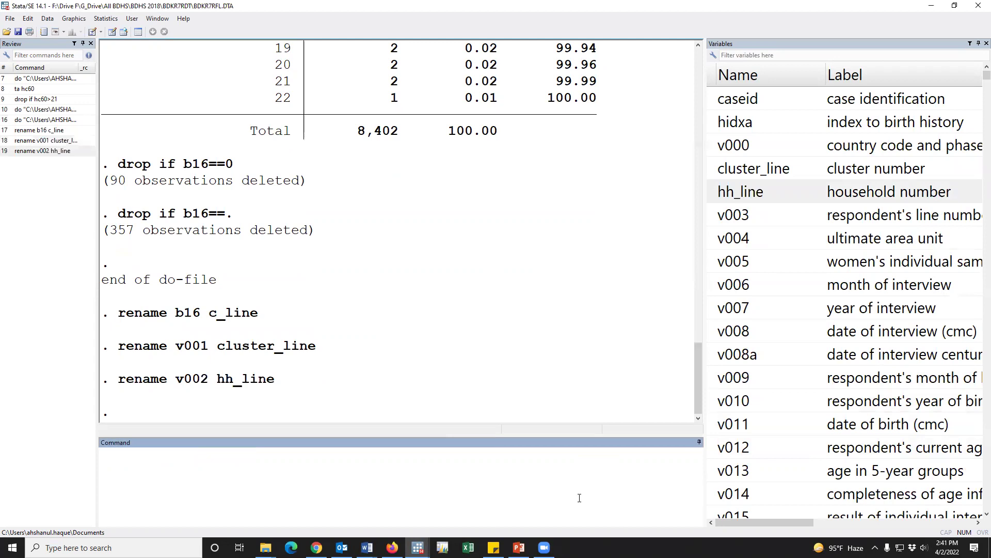
# Step: Rename v003 to mom_line and select all four rename commands in Review
pyautogui.write('renam e')
pyautogui.press('BackSpace')
pyautogui.write('e')
pyautogui.click(712, 215)
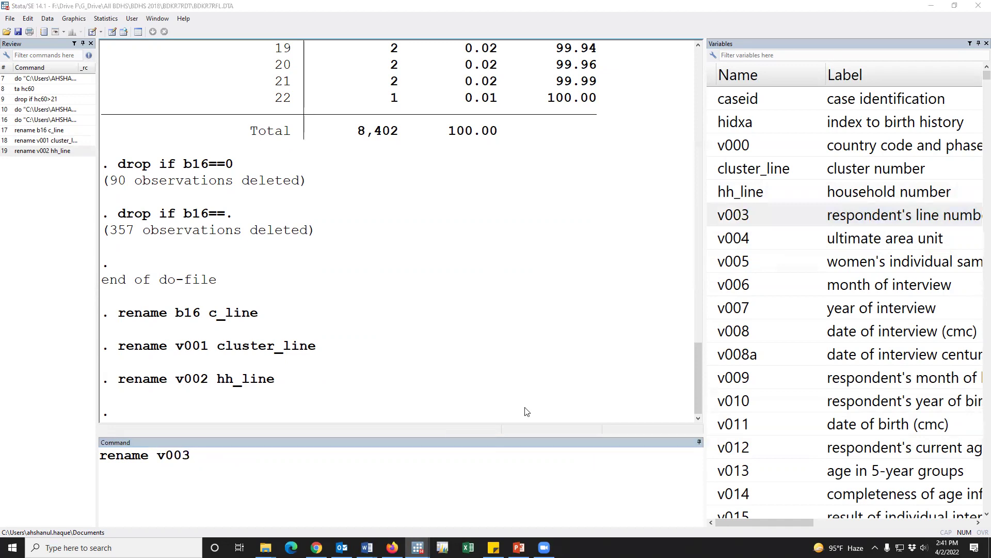
pyautogui.click(485, 475)
pyautogui.write('mom_line')
pyautogui.press('Return')
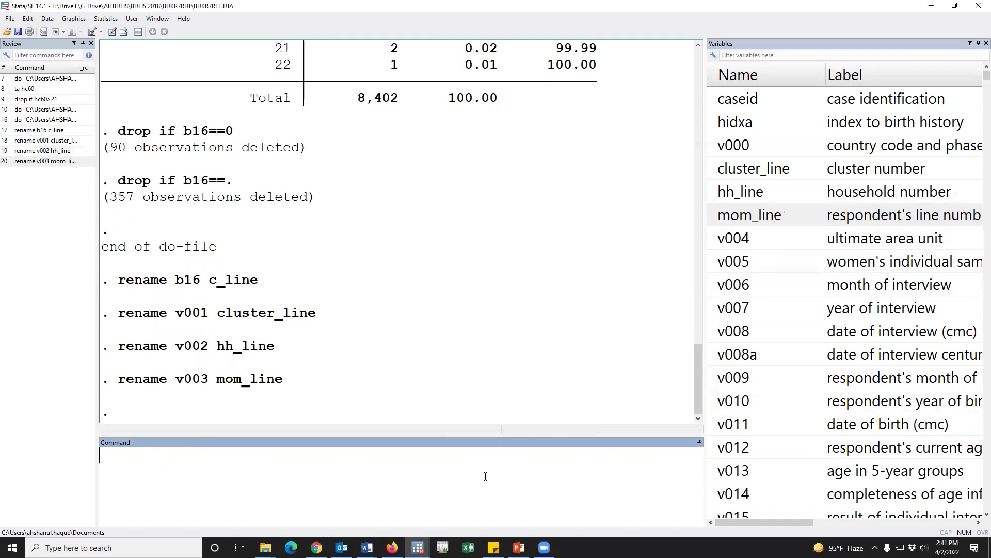
pyautogui.click(43, 131)
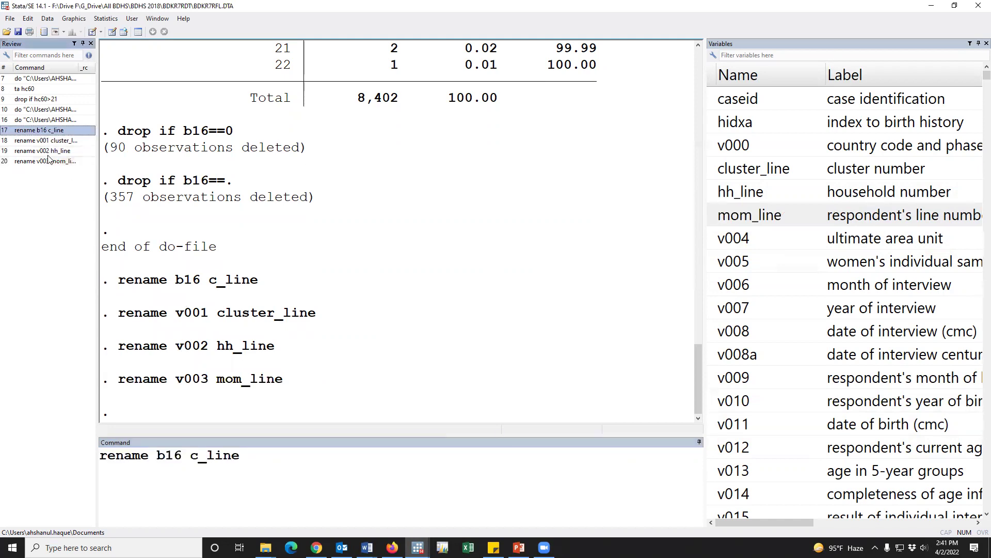
pyautogui.keyDown('shift'); pyautogui.click(48, 162); pyautogui.keyUp('shift')
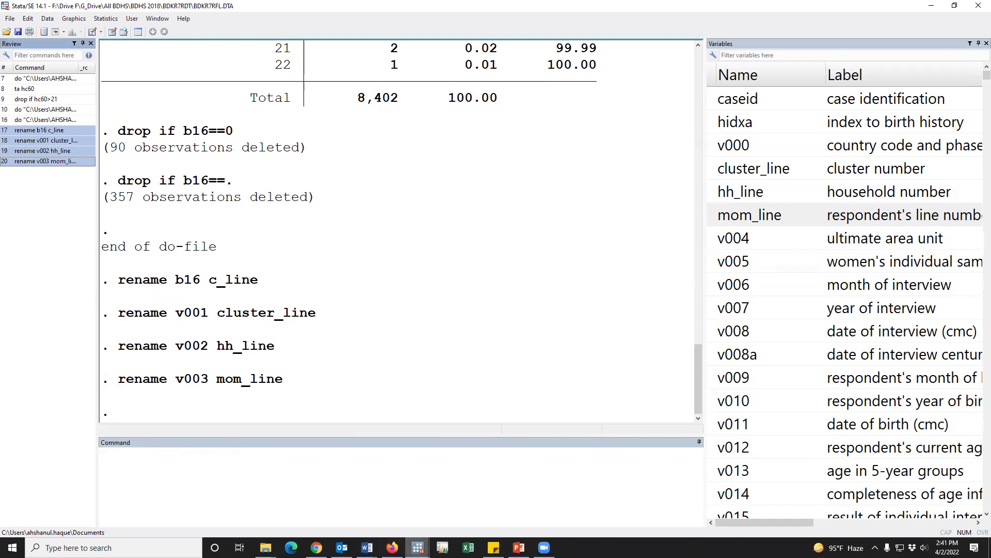
# Step: Paste the four rename commands into lines 17–20 of Untitled2.do's KR section
pyautogui.click(417, 548)
pyautogui.click(550, 493)
pyautogui.click(100, 413)
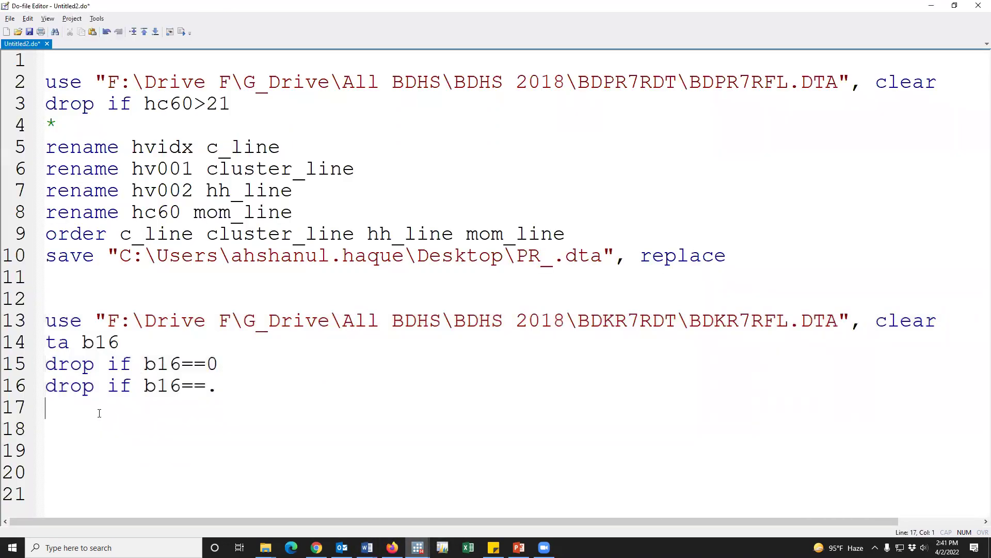
pyautogui.write('rename b16 c_line rename v001 cluster_line rename v002 hh_line rename v003 mom_line')
pyautogui.scroll(-1, 141, 416)
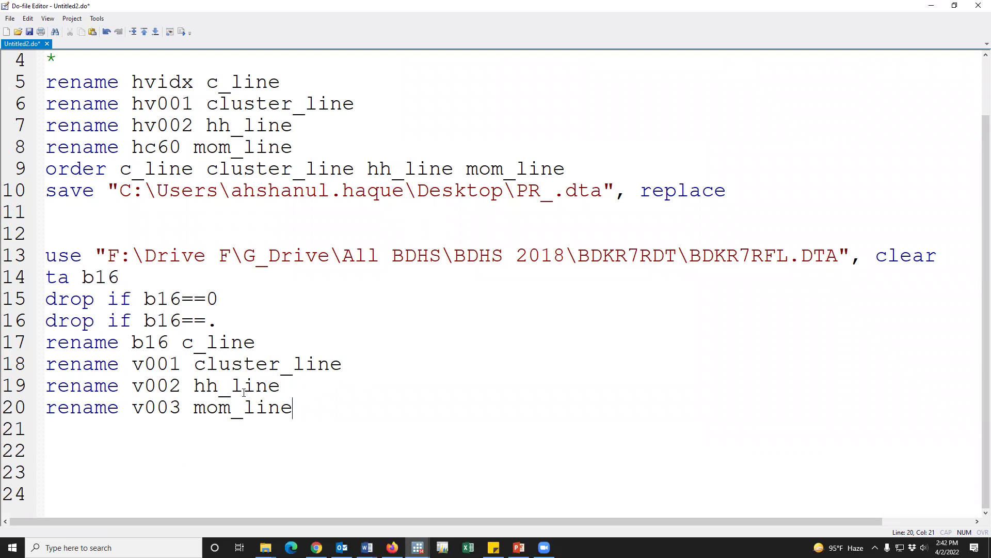
# Step: Copy line 9's order command to line 21 and run lines 13–21, putting the ID keys first
pyautogui.moveTo(13, 261); pyautogui.dragTo(54, 408)
pyautogui.hotkey('shift', 'Left')
pyautogui.moveTo(418, 548)
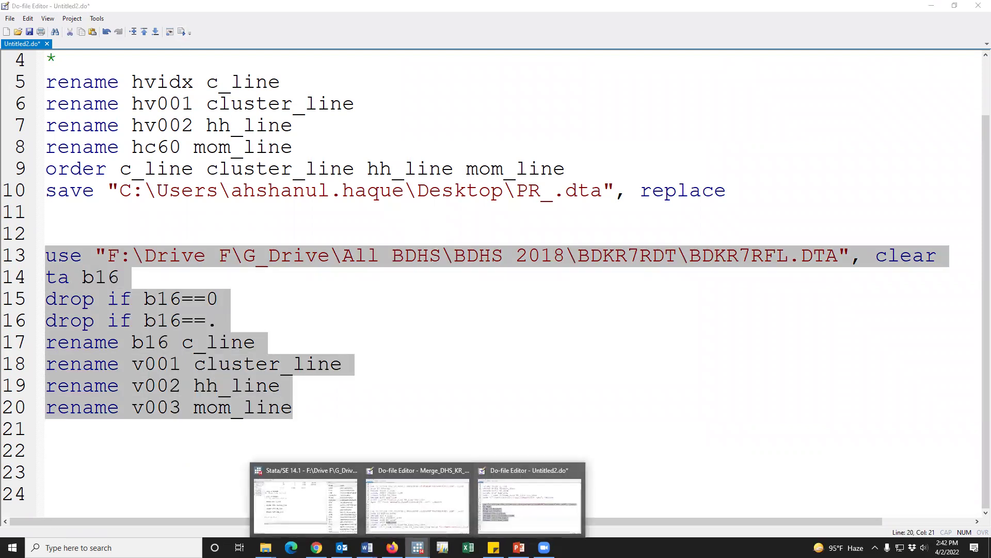
pyautogui.click(290, 498)
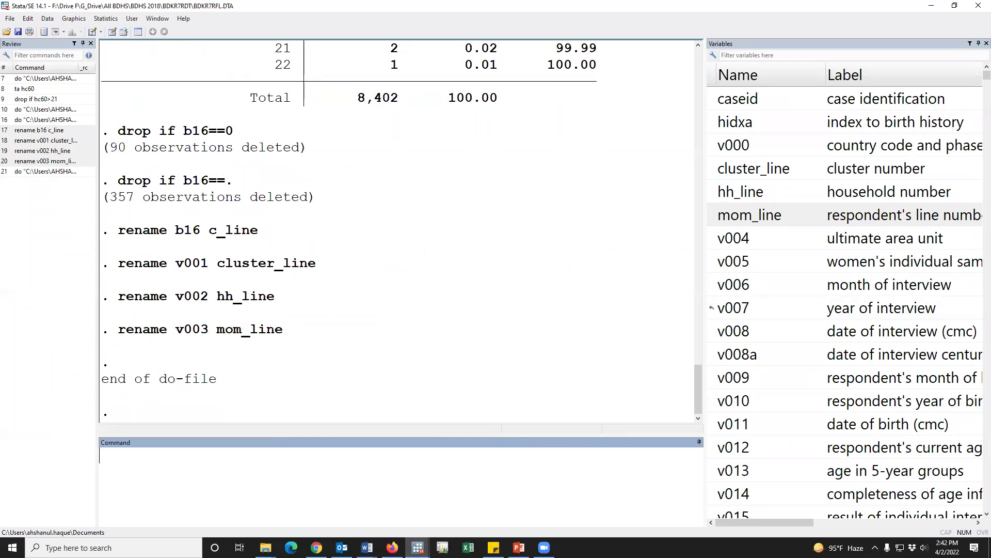
pyautogui.hotkey('alt', 'Tab')
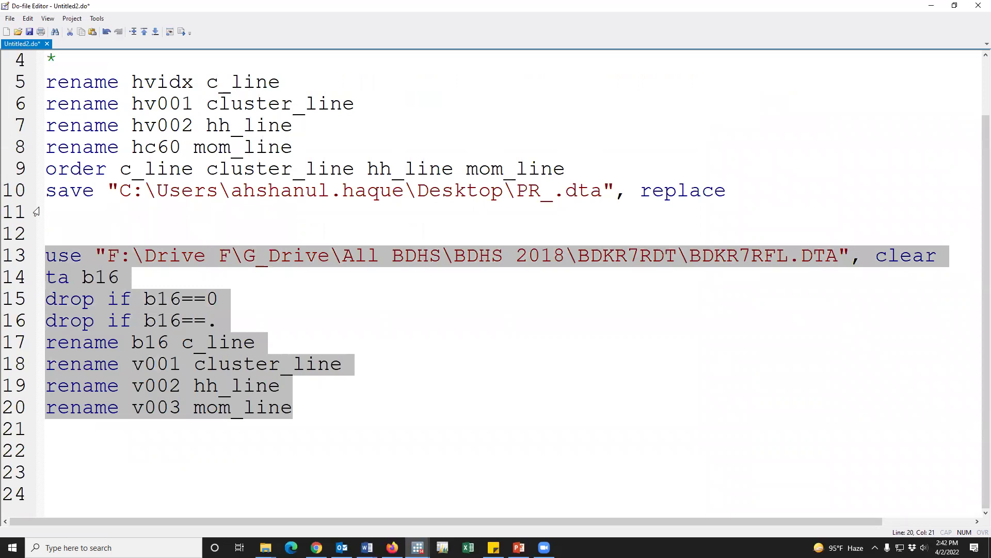
pyautogui.click(19, 168)
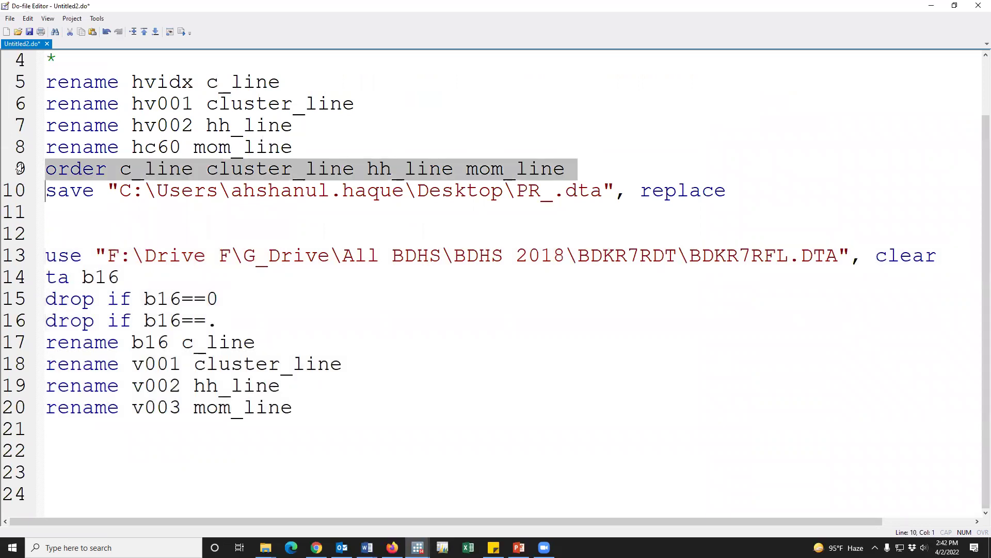
pyautogui.click(76, 428)
pyautogui.write('order c_line cluster_line hh_line mom_line')
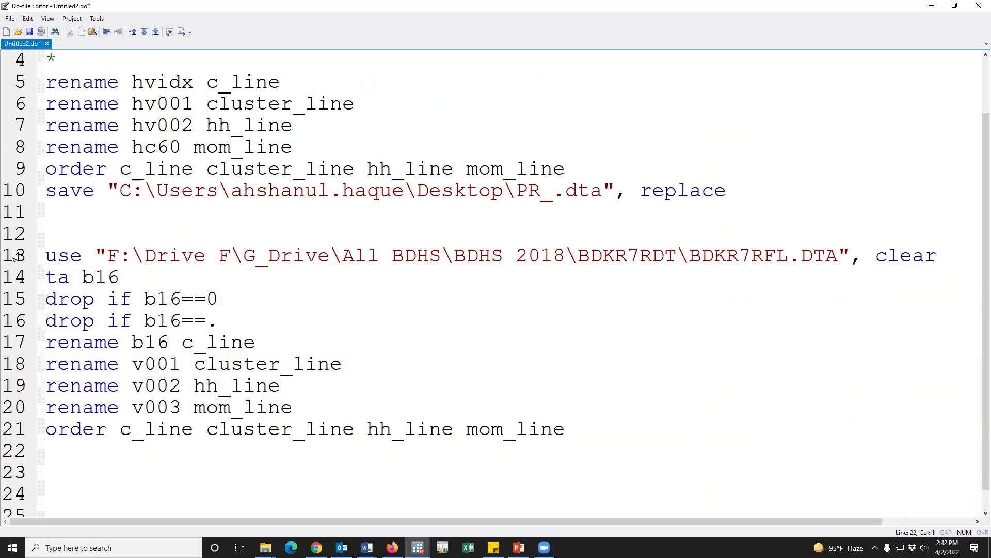
pyautogui.moveTo(16, 257); pyautogui.dragTo(15, 443)
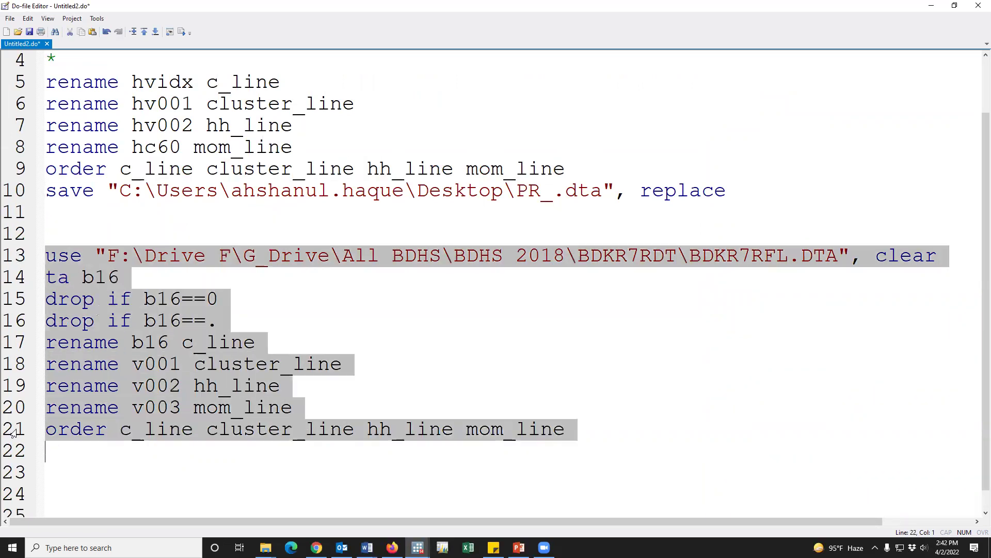
pyautogui.click(182, 32)
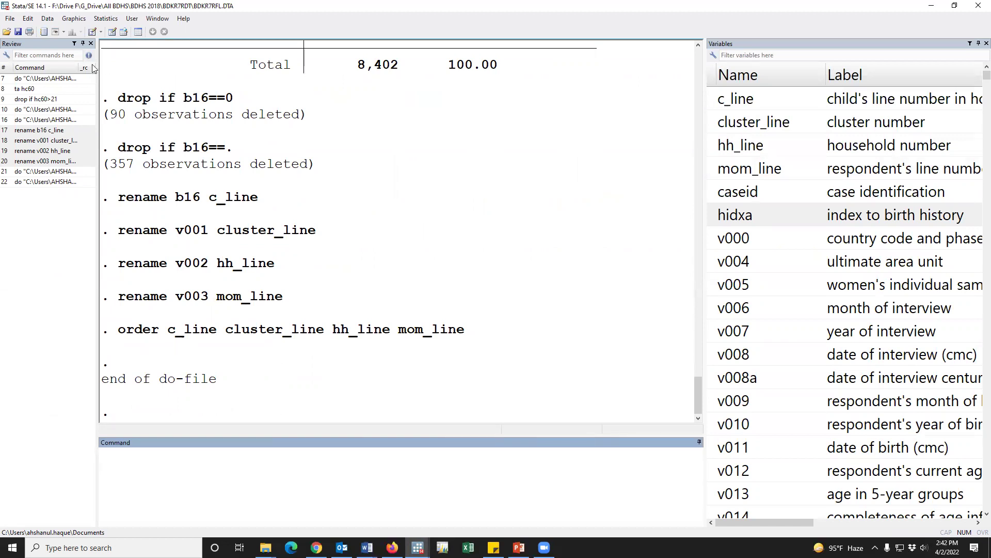
# Step: Set up a one-to-one merge on c_line, cluster_line, hh_line and mom_line
pyautogui.click(48, 19)
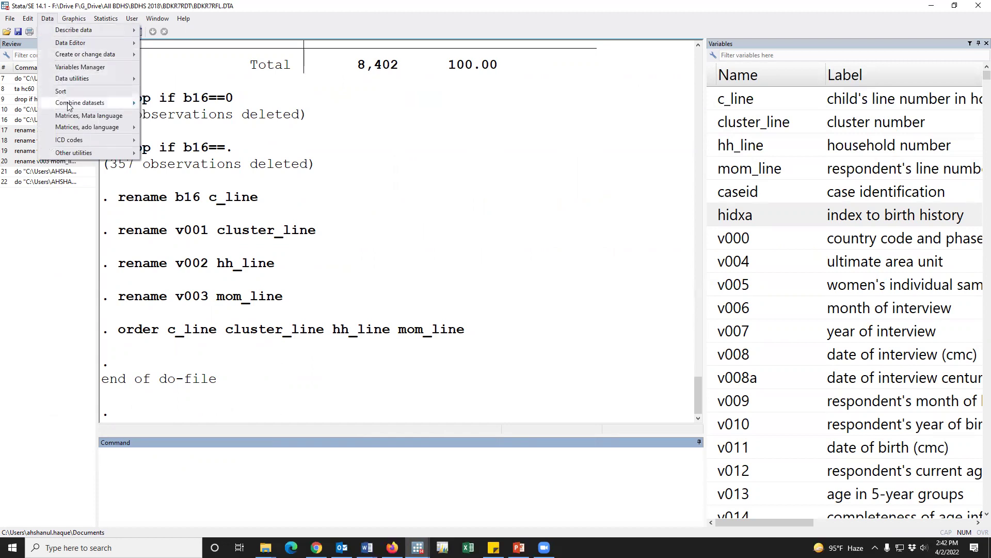
pyautogui.moveTo(137, 110)
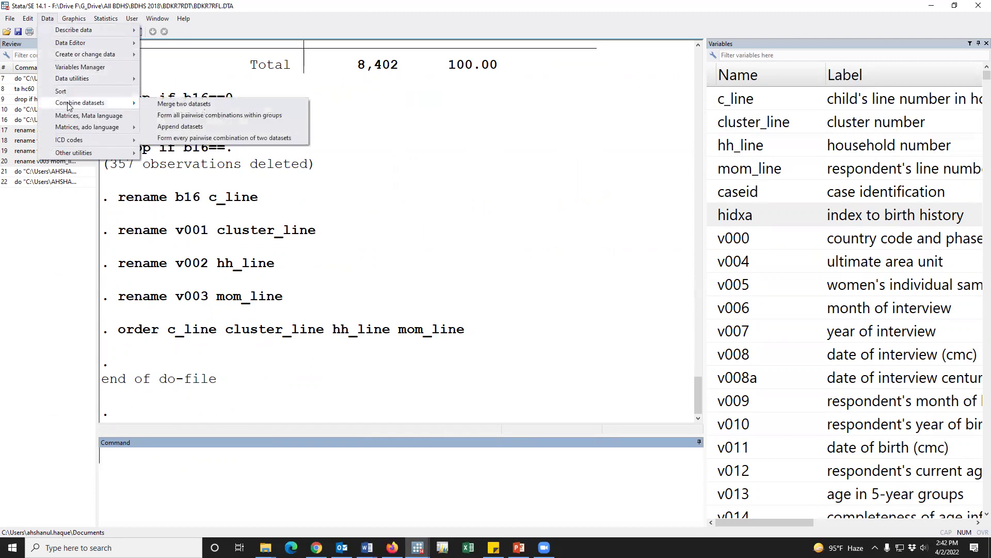
pyautogui.click(185, 105)
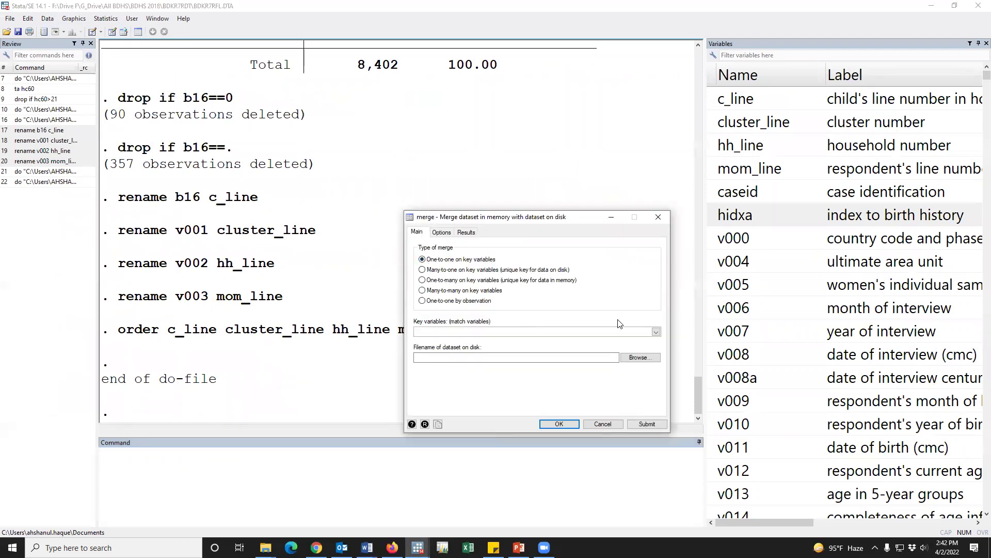
pyautogui.click(654, 334)
pyautogui.click(429, 341)
pyautogui.click(432, 347)
pyautogui.click(431, 355)
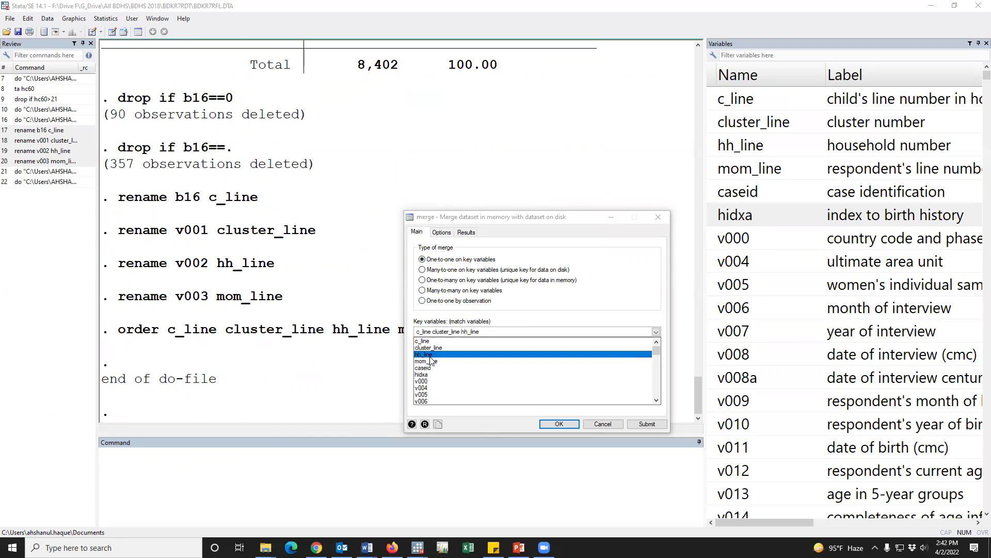
pyautogui.click(432, 362)
pyautogui.click(516, 217)
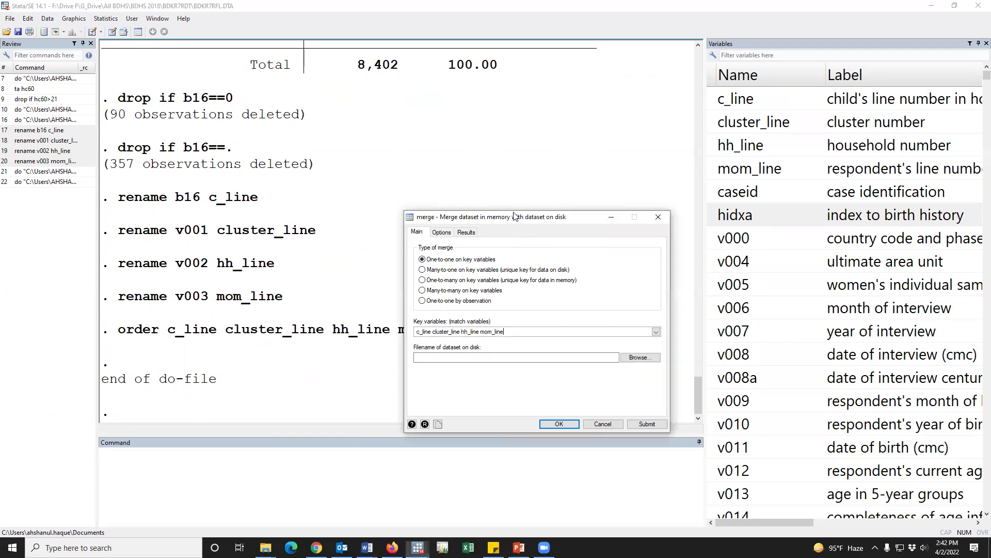
# Step: Choose Desktop\PR_.dta as the using dataset and run the 1:1 merge
pyautogui.click(638, 358)
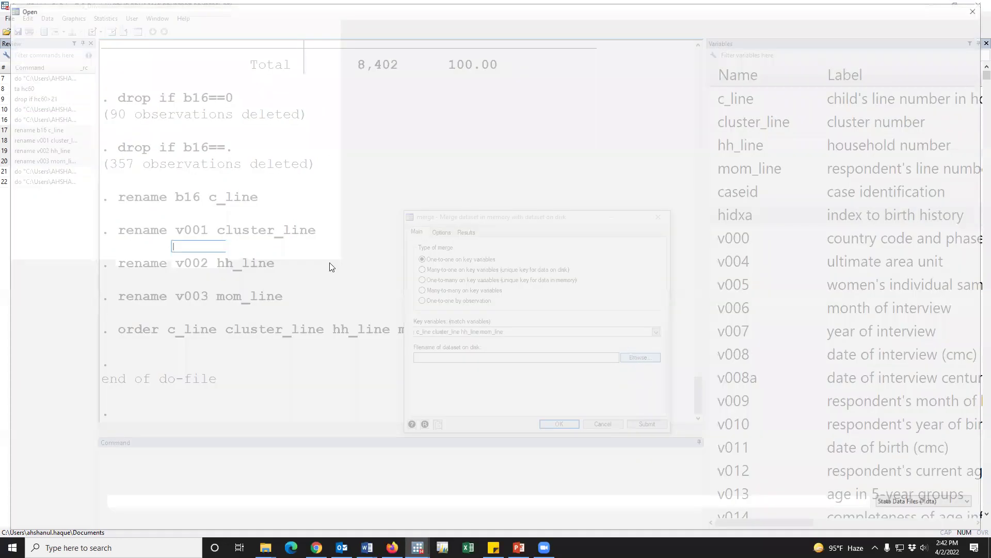
pyautogui.click(46, 80)
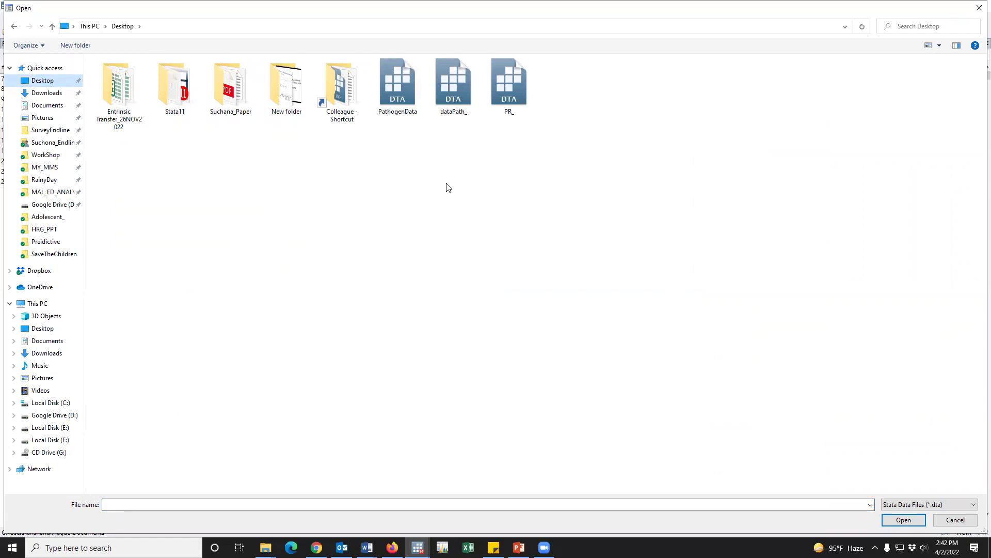
pyautogui.click(506, 99)
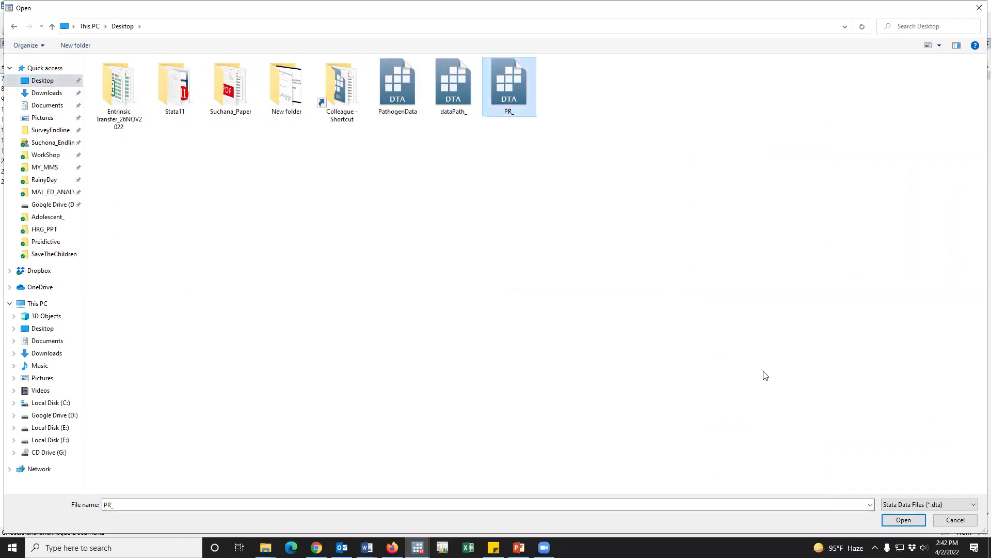
pyautogui.click(903, 520)
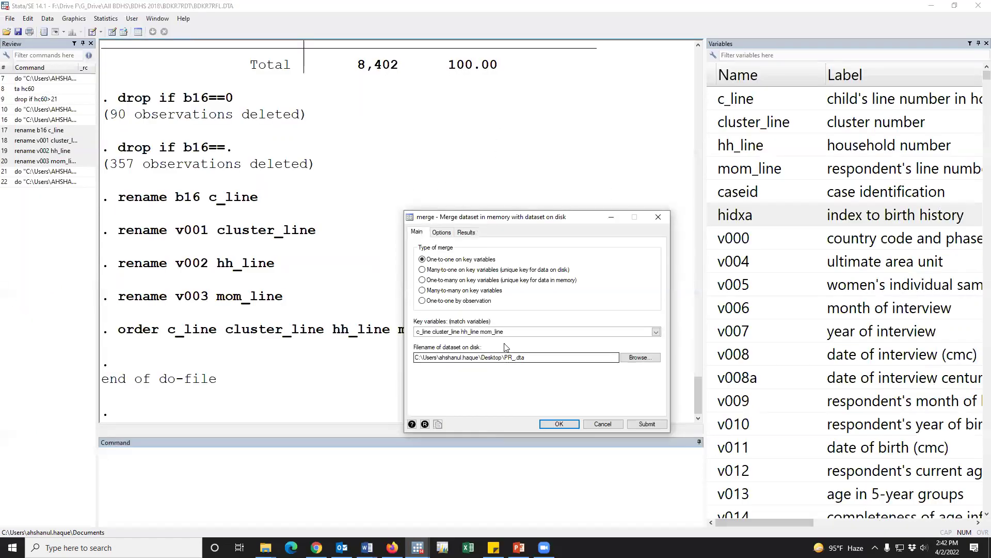
pyautogui.click(559, 424)
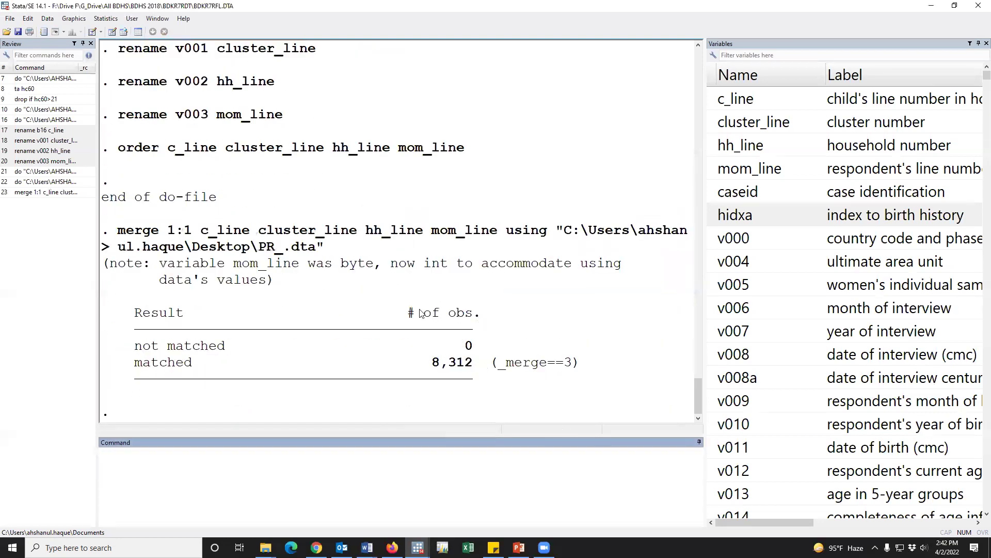
# Step: Check the 8,312 matched records, cut the merge command from history, and return to the editor
pyautogui.moveTo(429, 363); pyautogui.dragTo(580, 364)
pyautogui.moveTo(136, 362); pyautogui.dragTo(565, 364)
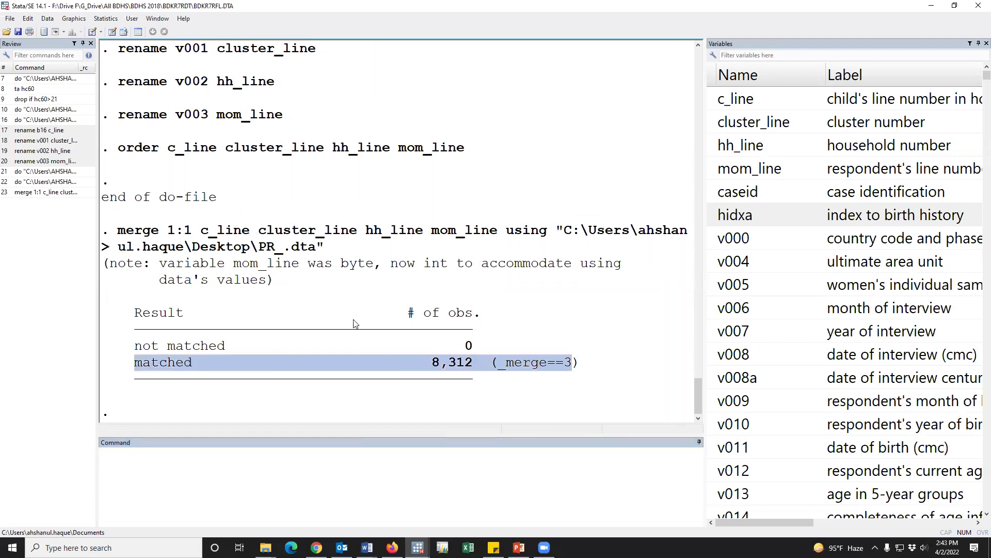
pyautogui.click(46, 192)
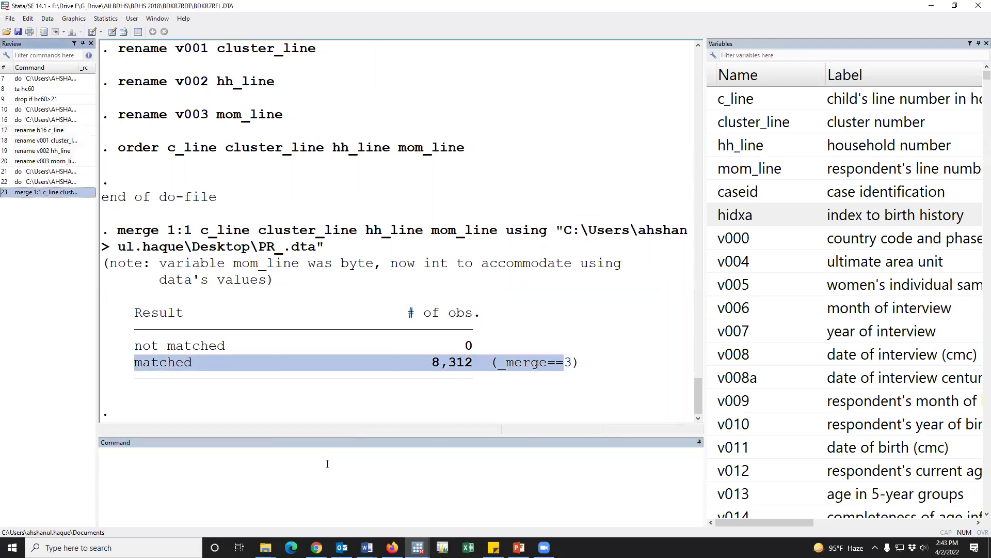
pyautogui.click(54, 194)
pyautogui.click(287, 488)
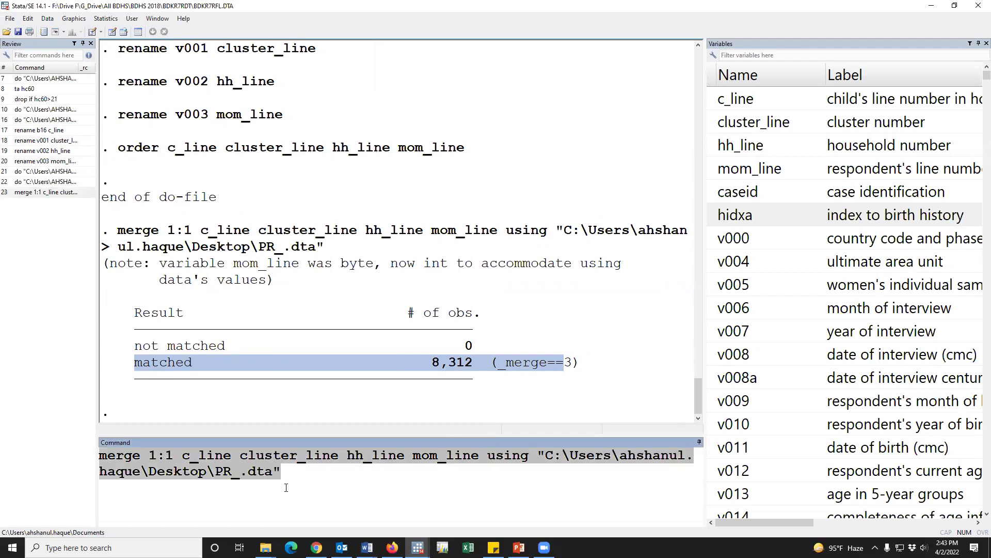
pyautogui.press('BackSpace')
pyautogui.moveTo(418, 547)
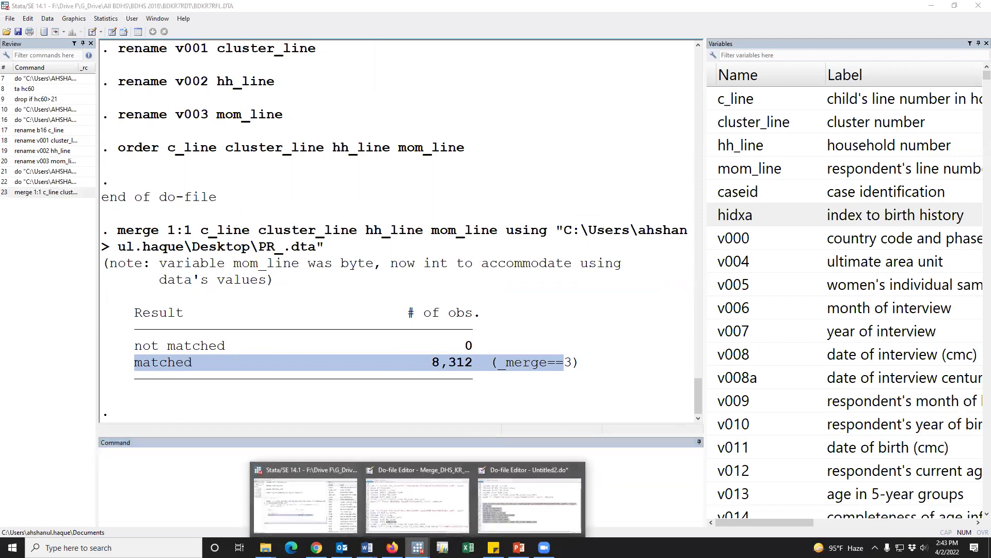
pyautogui.click(530, 497)
# Step: Paste the merge command onto line 22 of the do-file
pyautogui.click(133, 458)
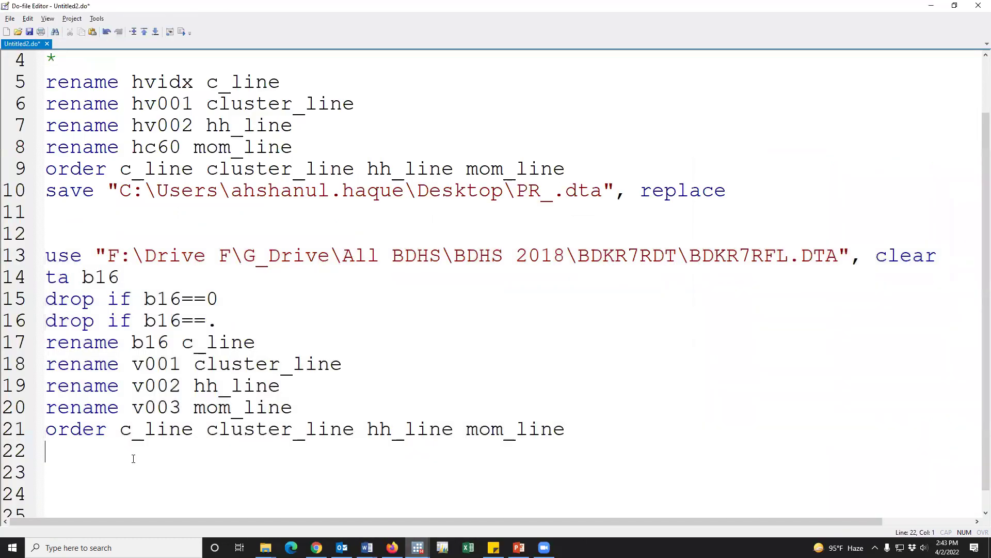
pyautogui.write('merge 1:1 c_line cluster_line hh_line mom_line using "C:\\Users\\ahshanul.haque\\Desktop\\PR_.dta"')
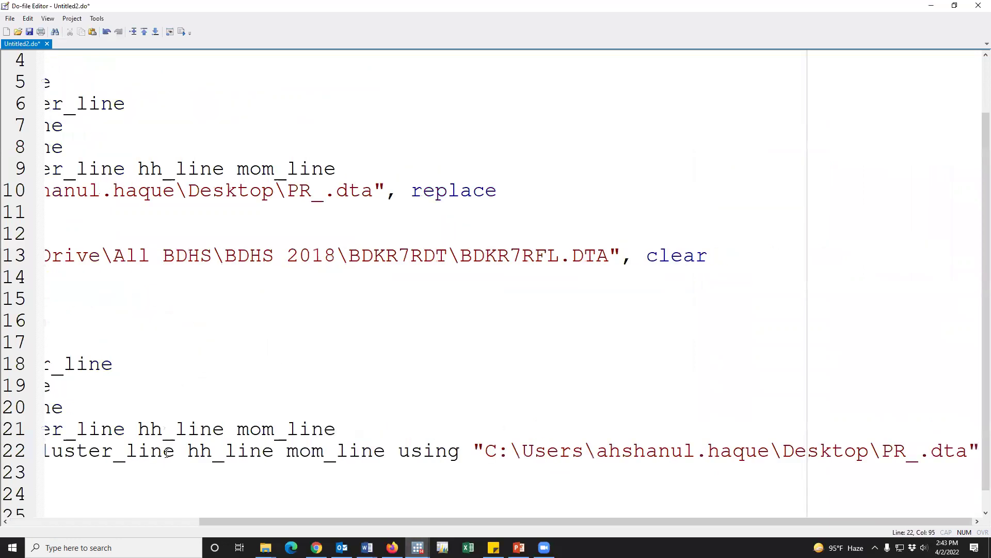
pyautogui.press('Return')
pyautogui.scroll(-1, 177, 447)
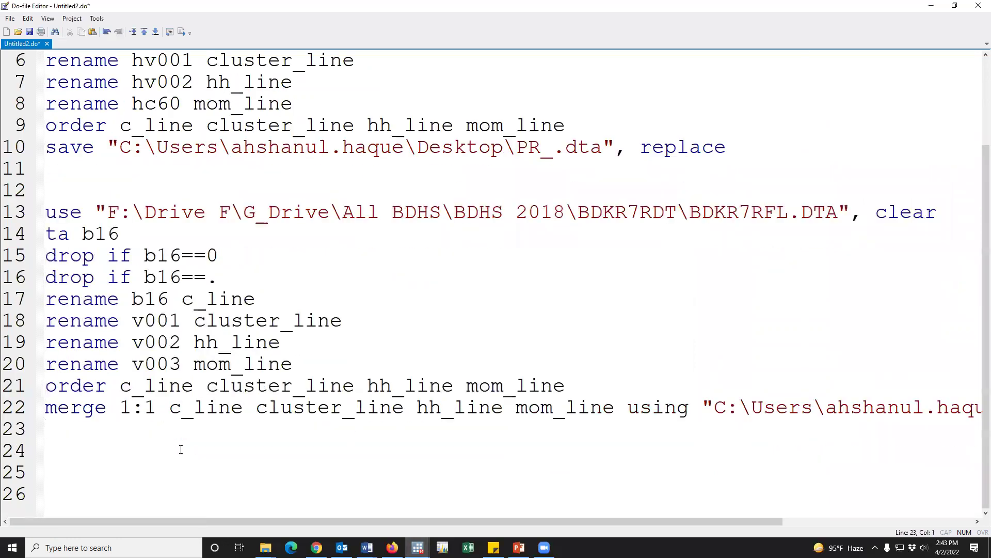
pyautogui.scroll(1, 181, 450)
pyautogui.scroll(1, 148, 281)
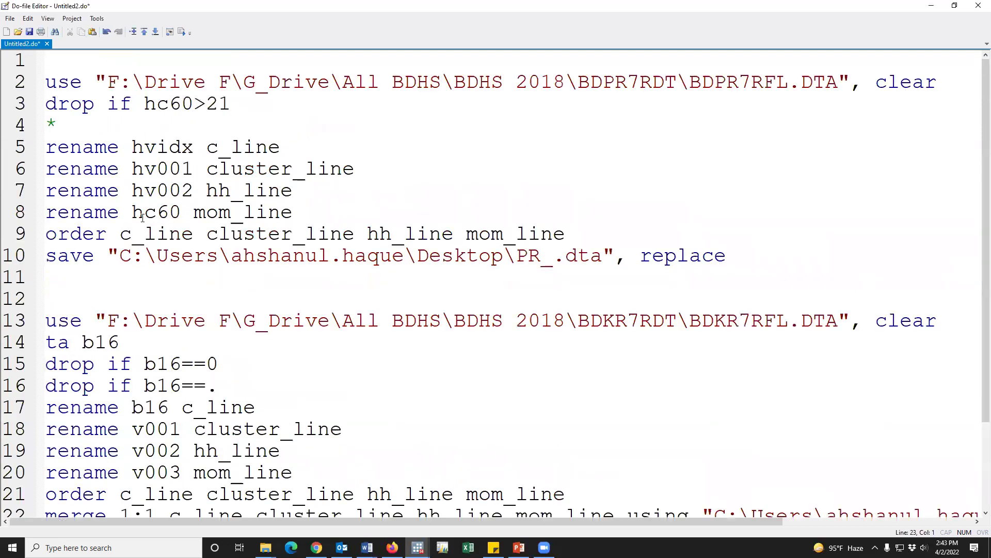
pyautogui.scroll(-1, 120, 243)
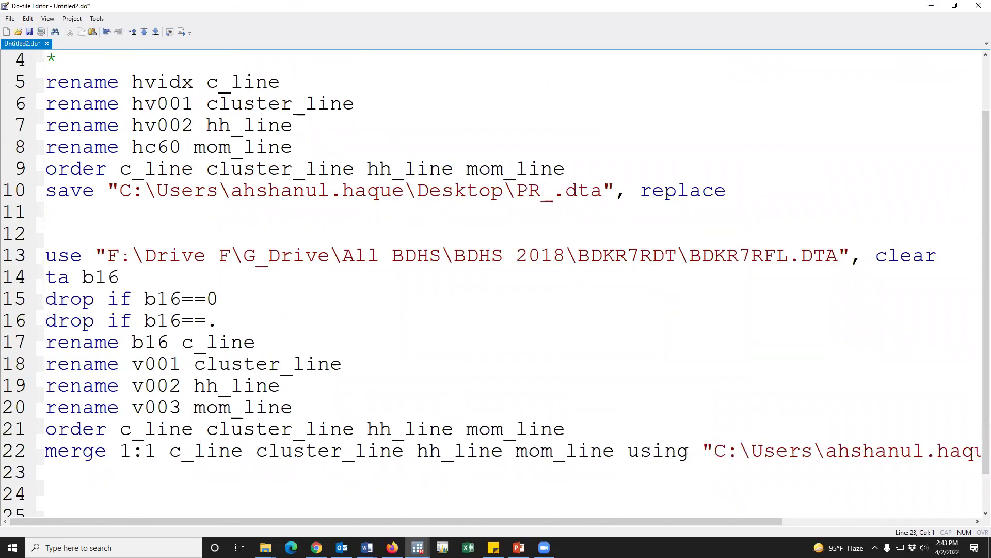
pyautogui.scroll(-1, 125, 250)
pyautogui.scroll(2, 165, 305)
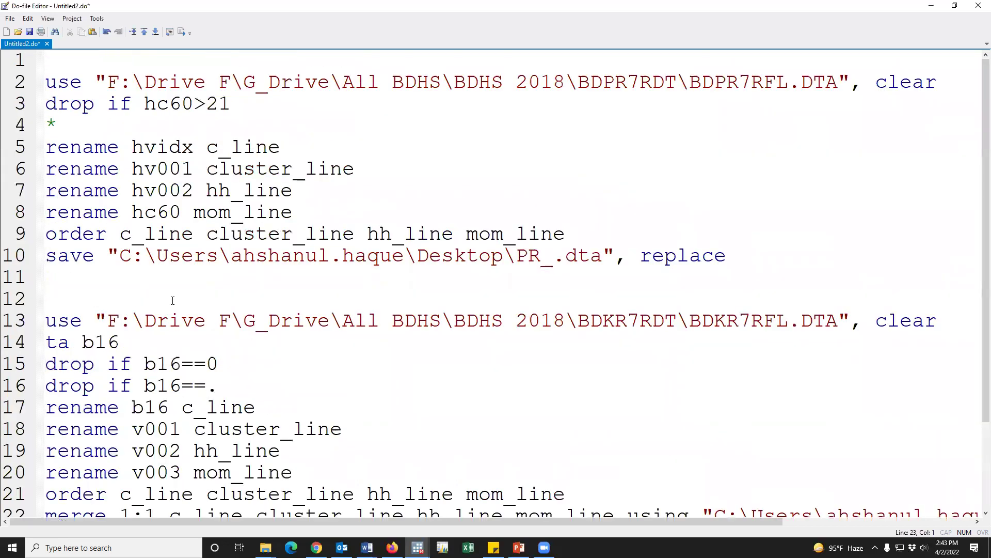
pyautogui.hotkey('alt', 'Tab')
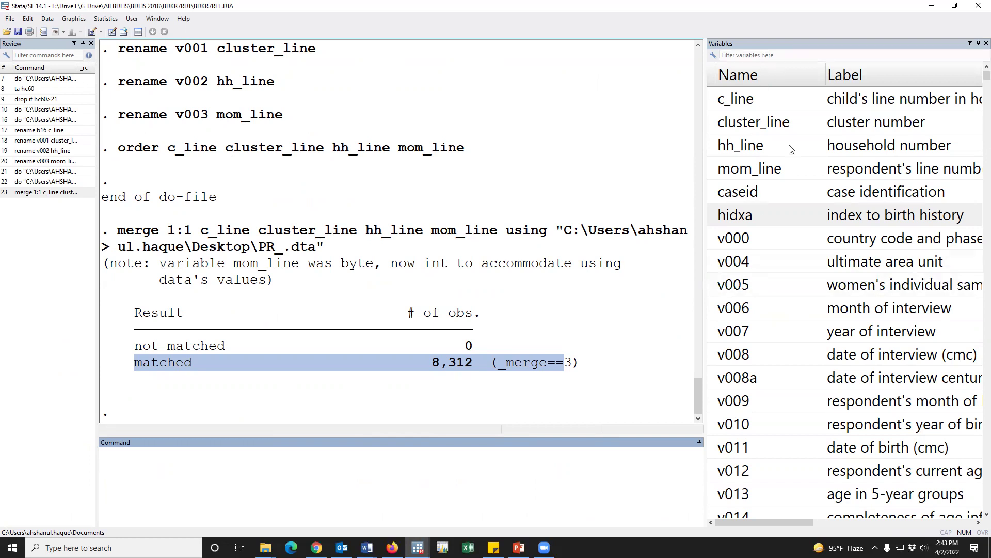
# Step: Filter the Variables list by "heig" and send hw70 to the command line
pyautogui.click(756, 354)
pyautogui.scroll(-1, 759, 356)
pyautogui.scroll(-20, 758, 357)
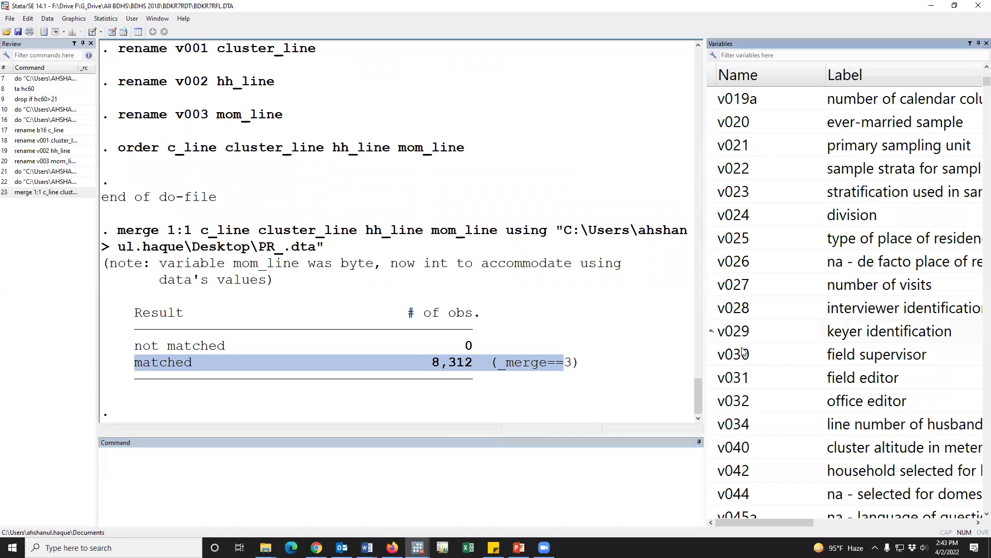
pyautogui.scroll(-20, 746, 356)
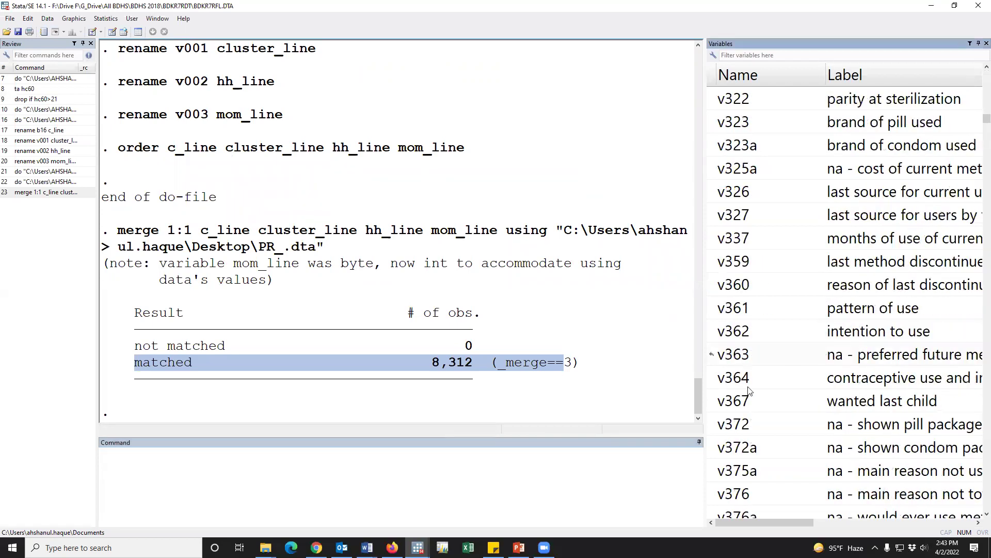
pyautogui.click(767, 56)
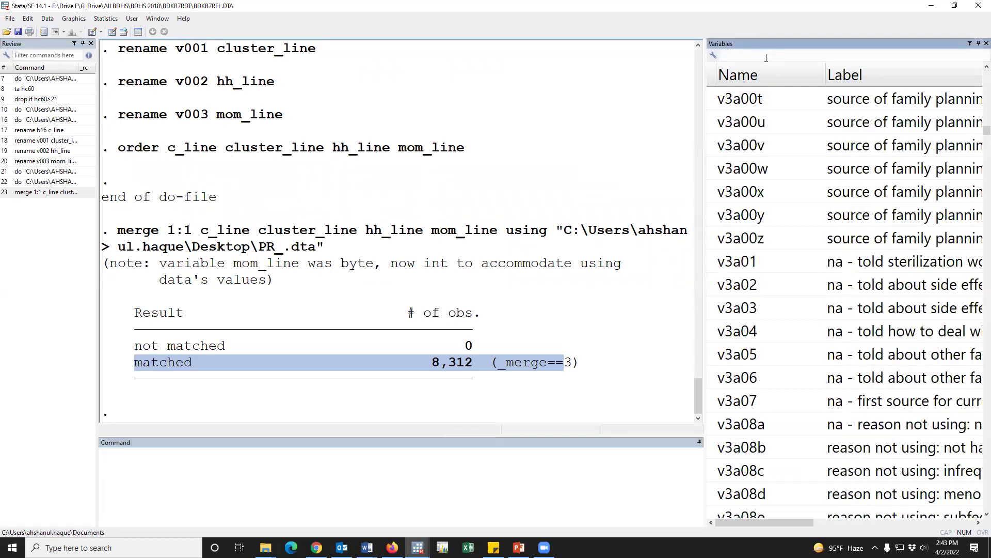
pyautogui.write('heig')
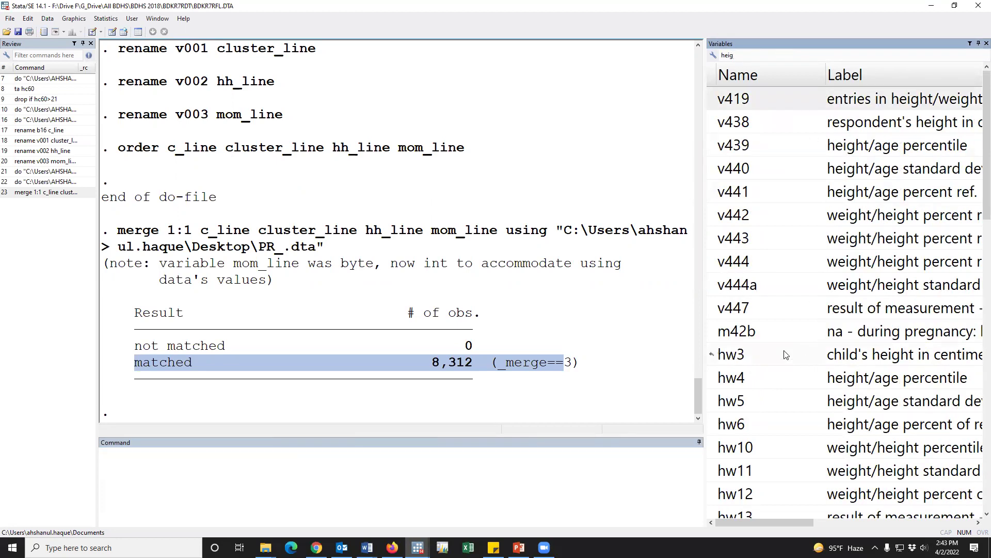
pyautogui.scroll(-5, 784, 356)
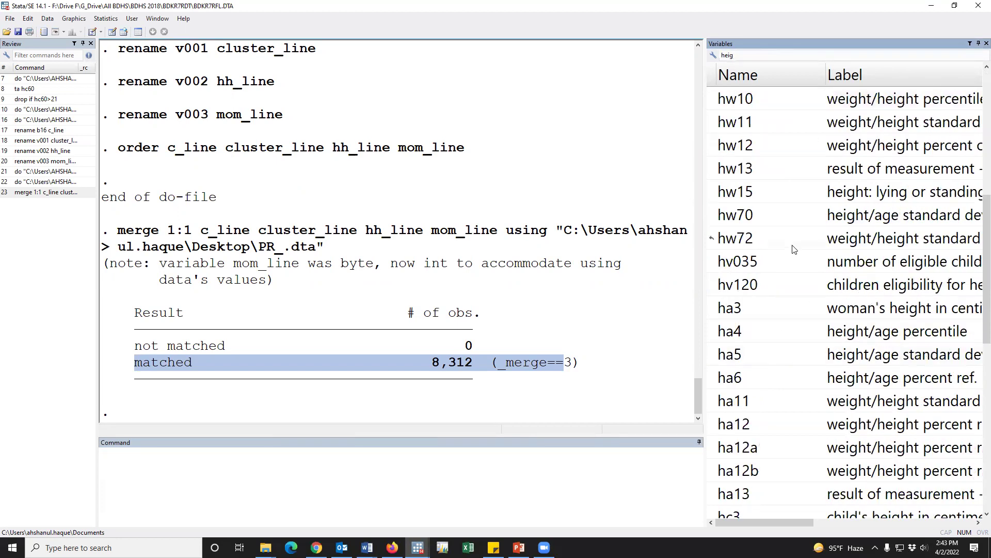
pyautogui.doubleClick(717, 216)
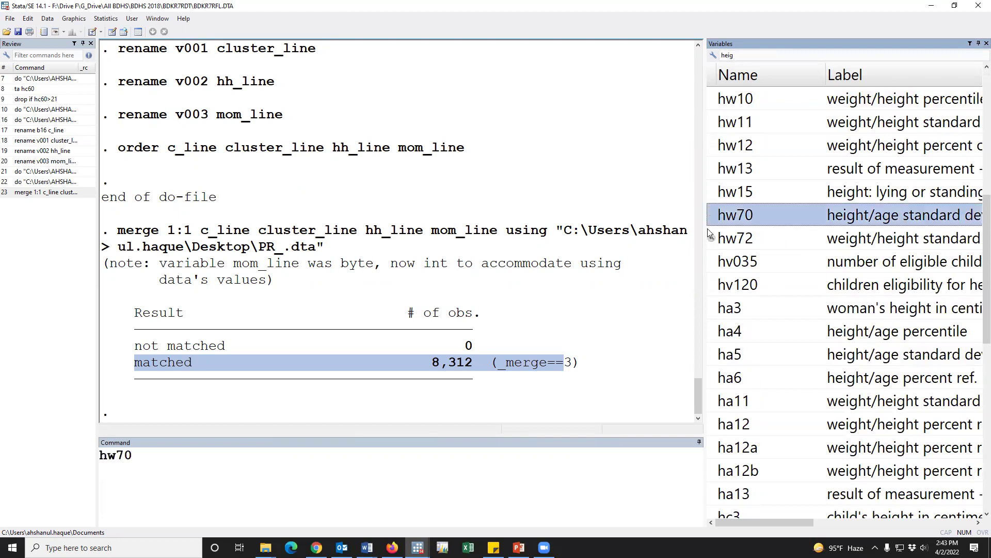
pyautogui.click(250, 458)
# Step: Add hc70 to the command line and clear the "heig" filter
pyautogui.doubleClick(745, 56)
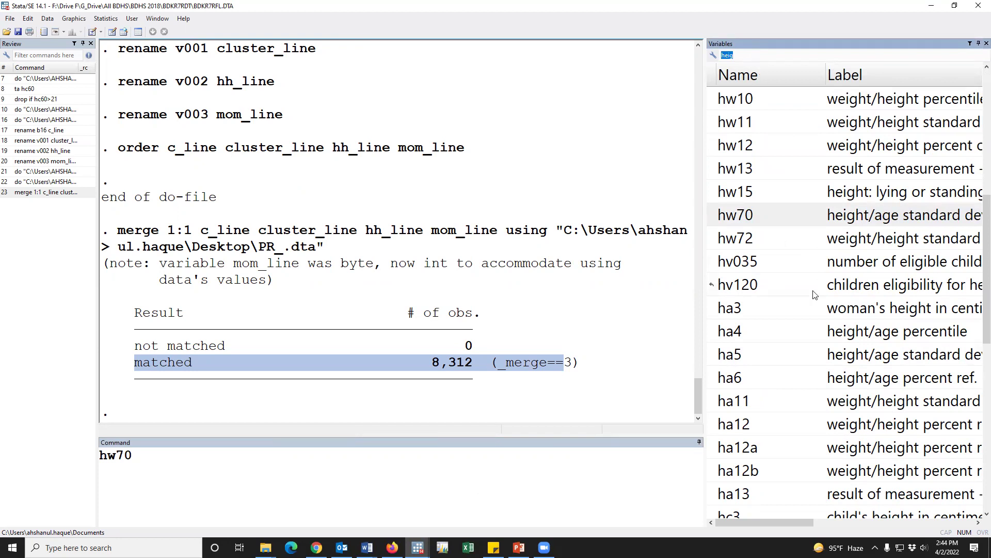
pyautogui.scroll(-3, 805, 388)
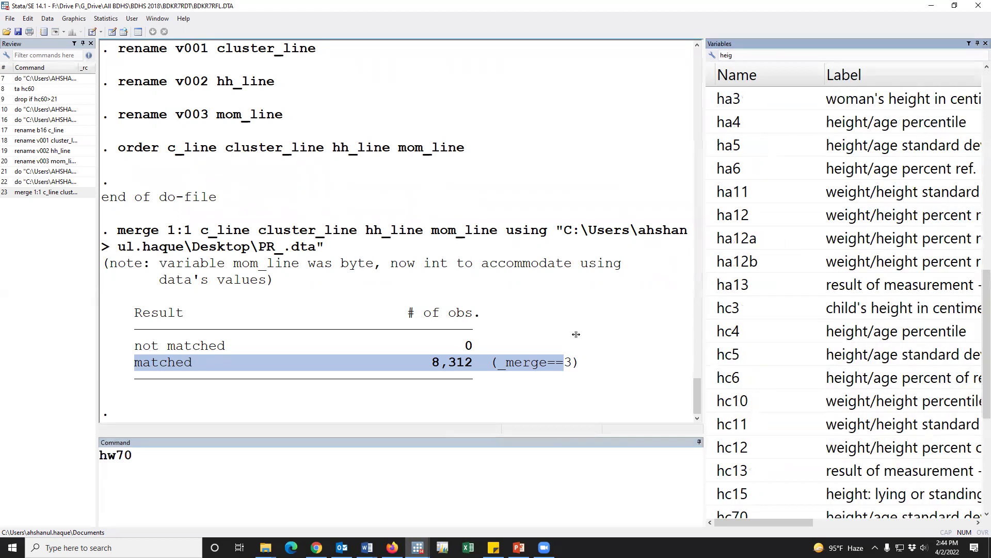
pyautogui.moveTo(703, 364); pyautogui.dragTo(545, 326)
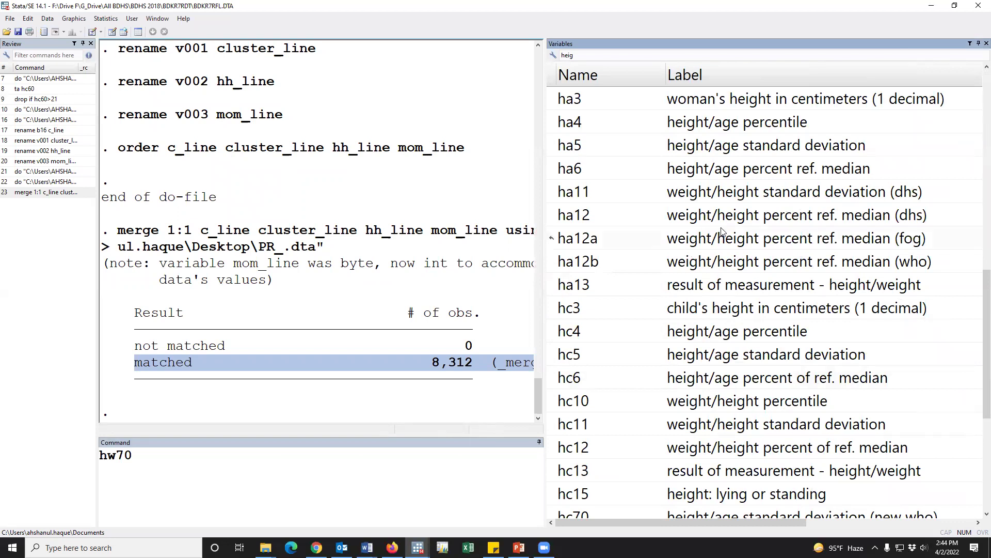
pyautogui.scroll(-4, 771, 273)
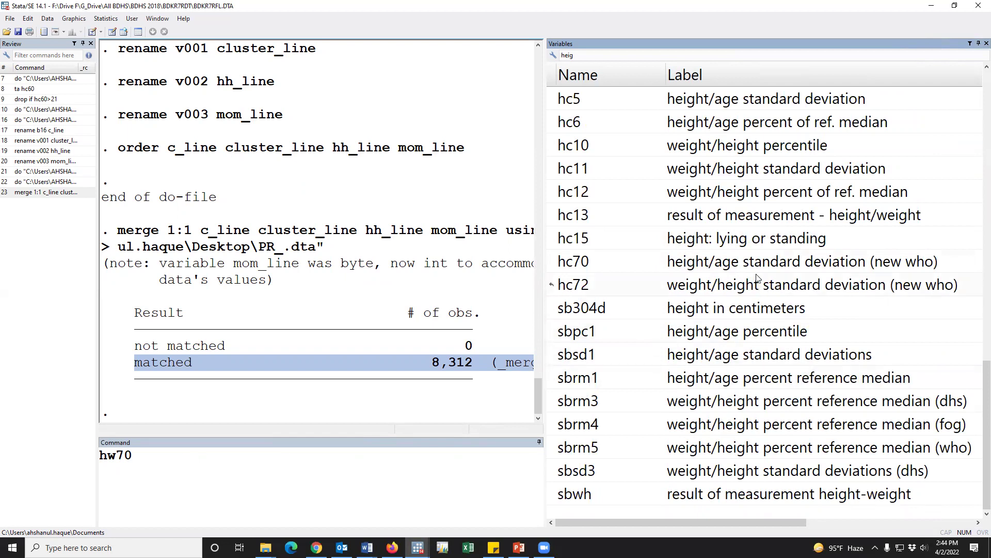
pyautogui.click(784, 268)
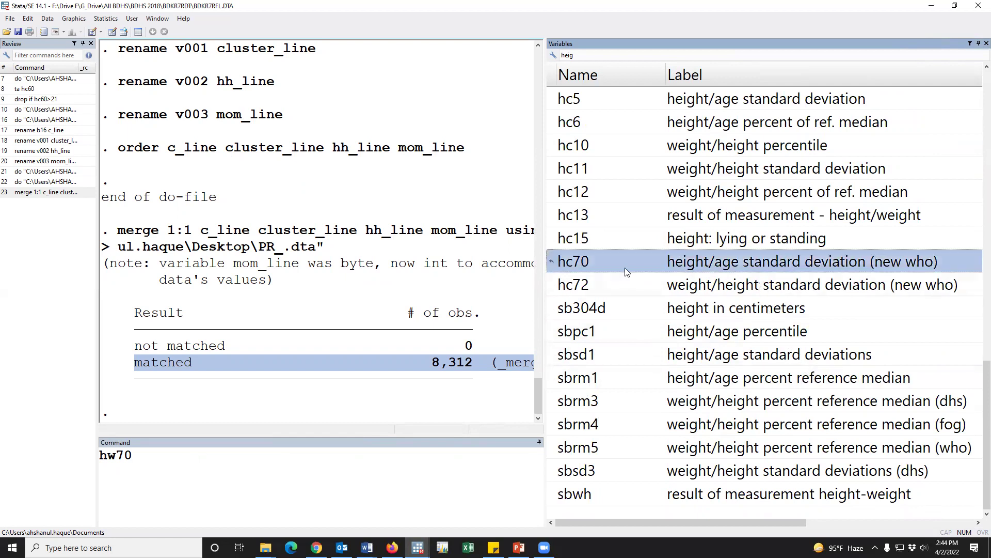
pyautogui.click(554, 264)
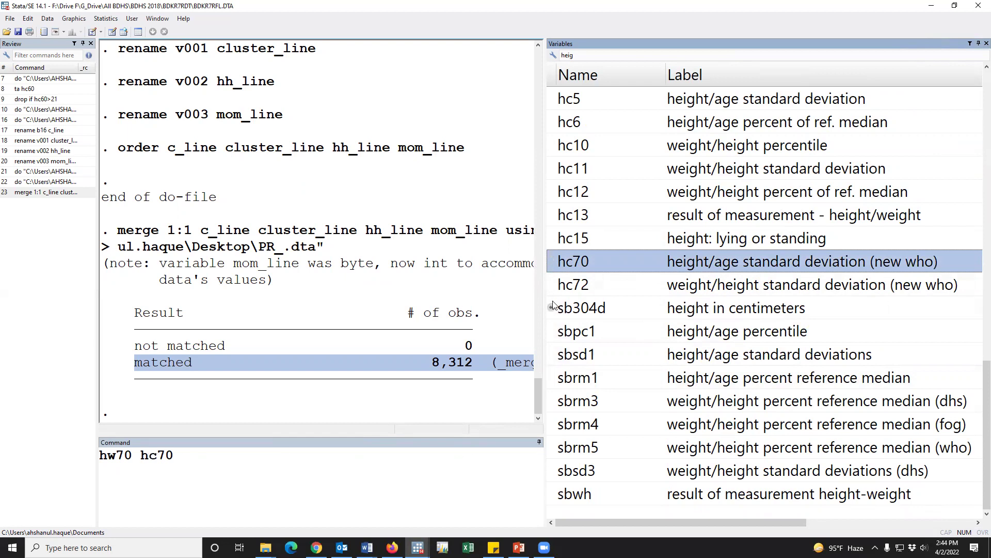
pyautogui.click(592, 54)
pyautogui.press('BackSpace')
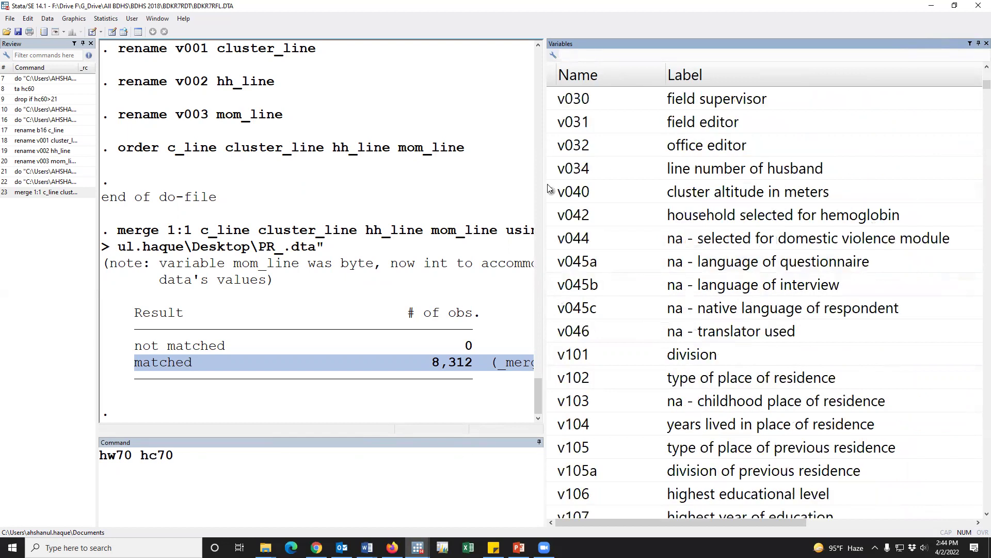
# Step: Run 'scatter hw70 hc70 if hw70<9000' from the command line
pyautogui.moveTo(544, 172); pyautogui.dragTo(961, 172)
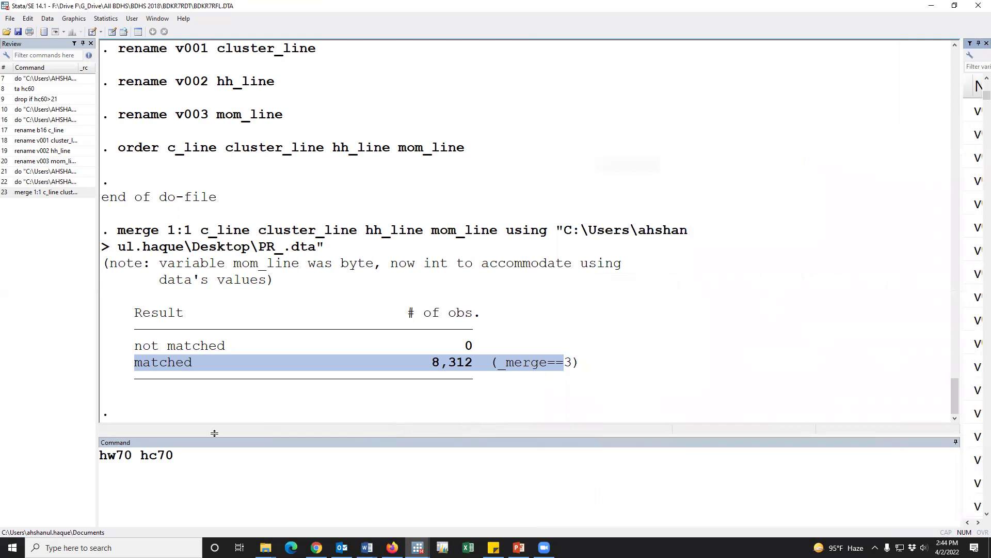
pyautogui.click(114, 460)
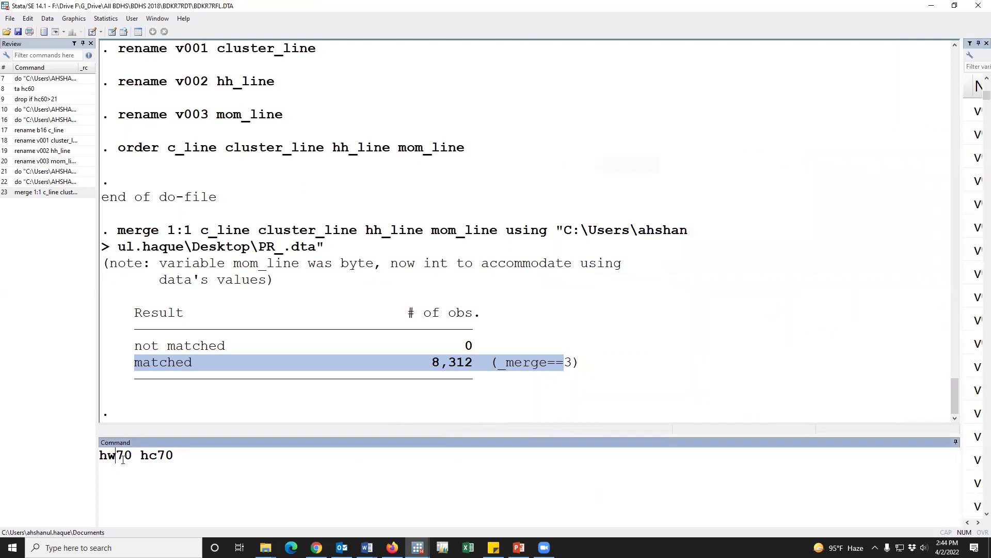
pyautogui.moveTo(129, 455); pyautogui.dragTo(95, 453)
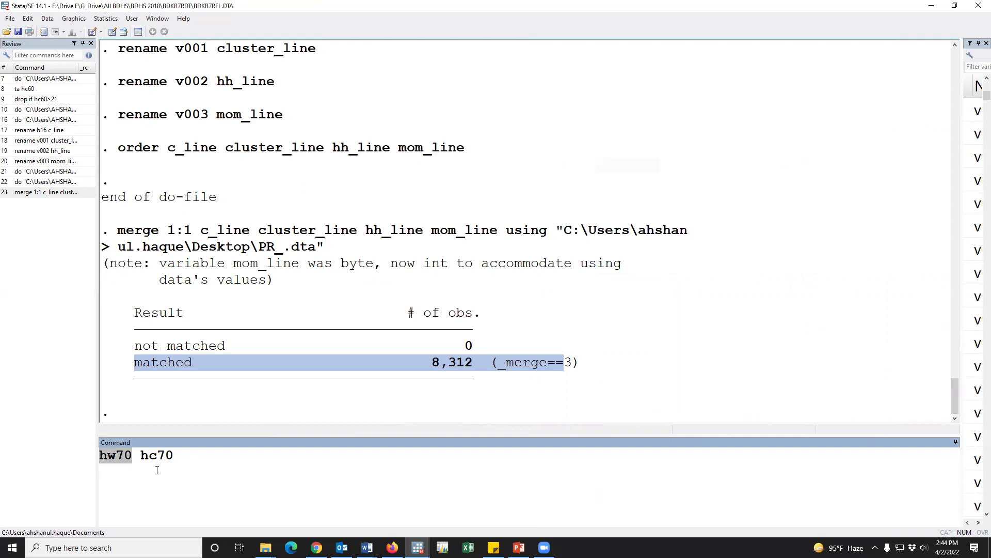
pyautogui.moveTo(159, 457); pyautogui.dragTo(198, 454)
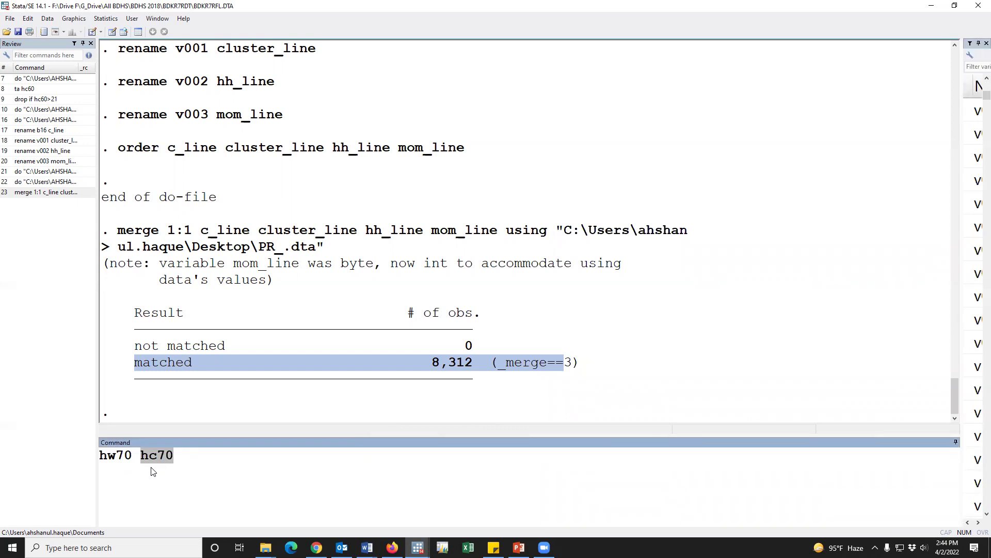
pyautogui.click(102, 456)
pyautogui.write('scatter hw70')
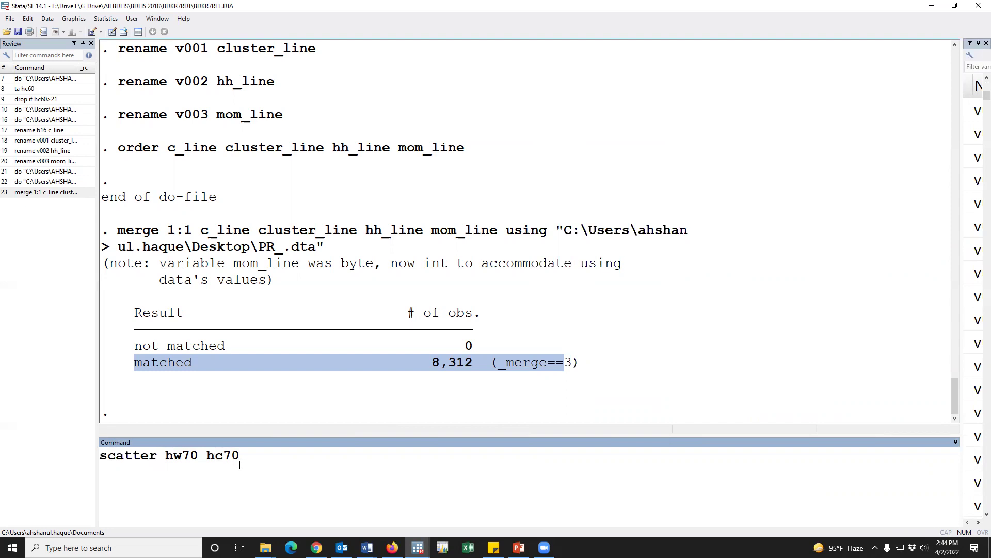
pyautogui.write(' hc70 if')
pyautogui.doubleClick(189, 461)
pyautogui.hotkey('ctrl', 'c')
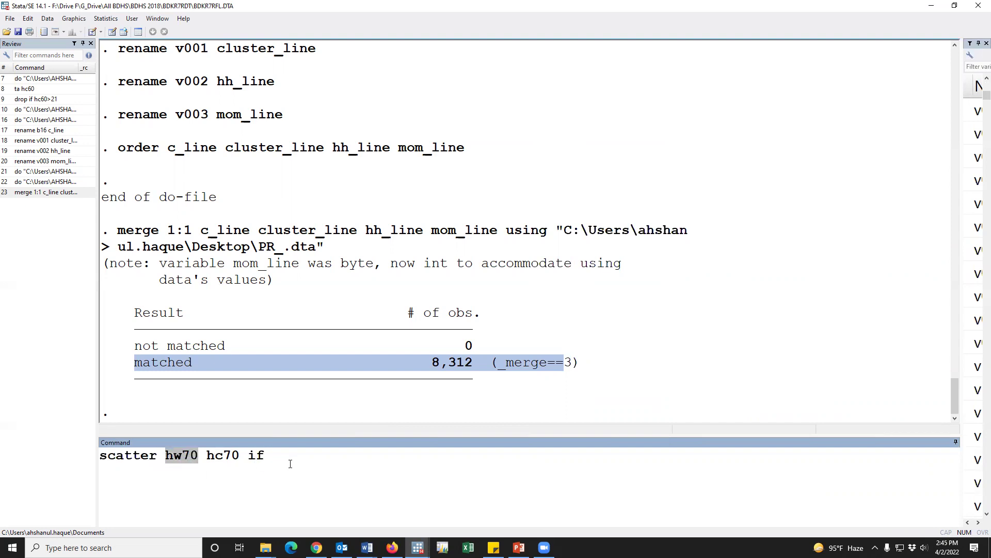
pyautogui.click(290, 463)
pyautogui.hotkey('ctrl', 'v')
pyautogui.write('<9000')
pyautogui.press('Return')
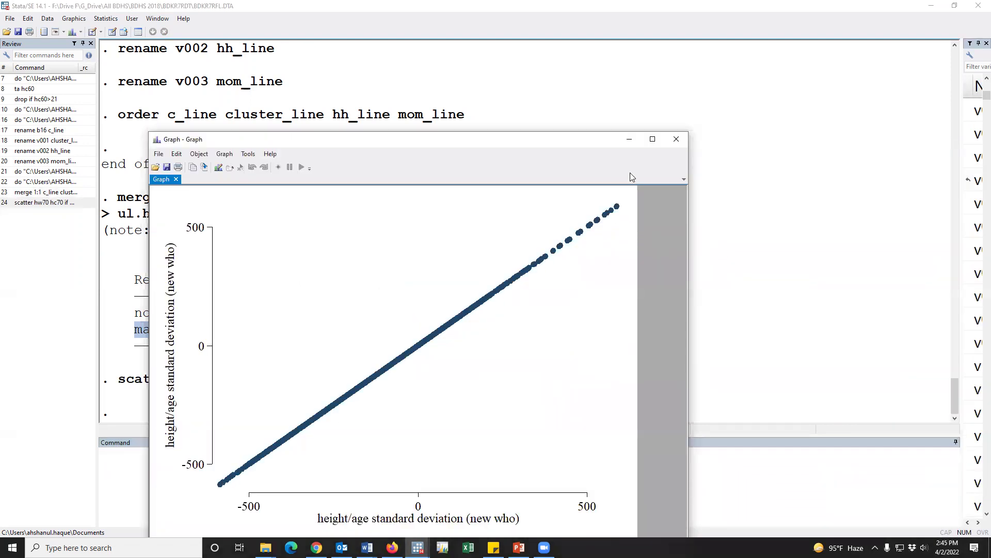
# Step: Maximize and close the scatter plot, then return to the merge do-file
pyautogui.click(653, 139)
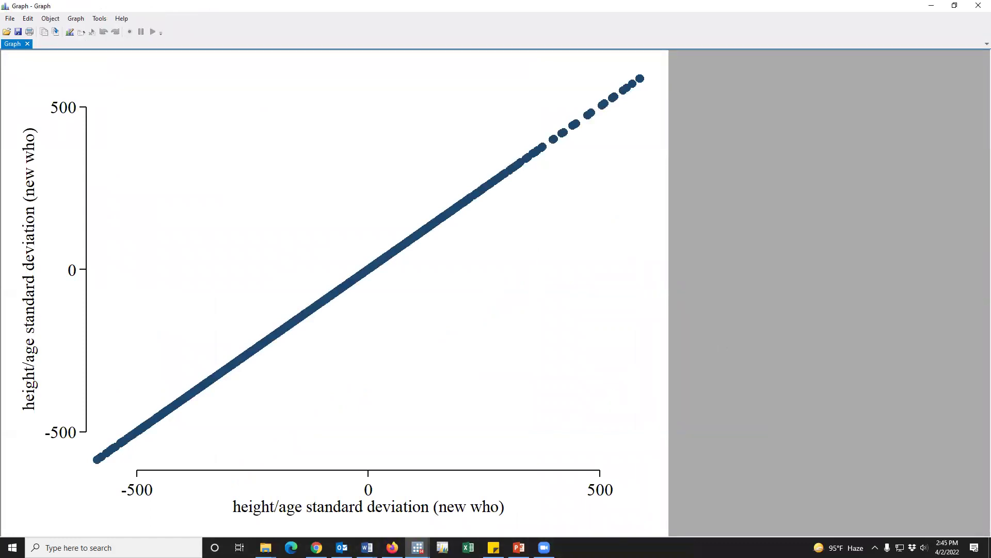
pyautogui.click(978, 6)
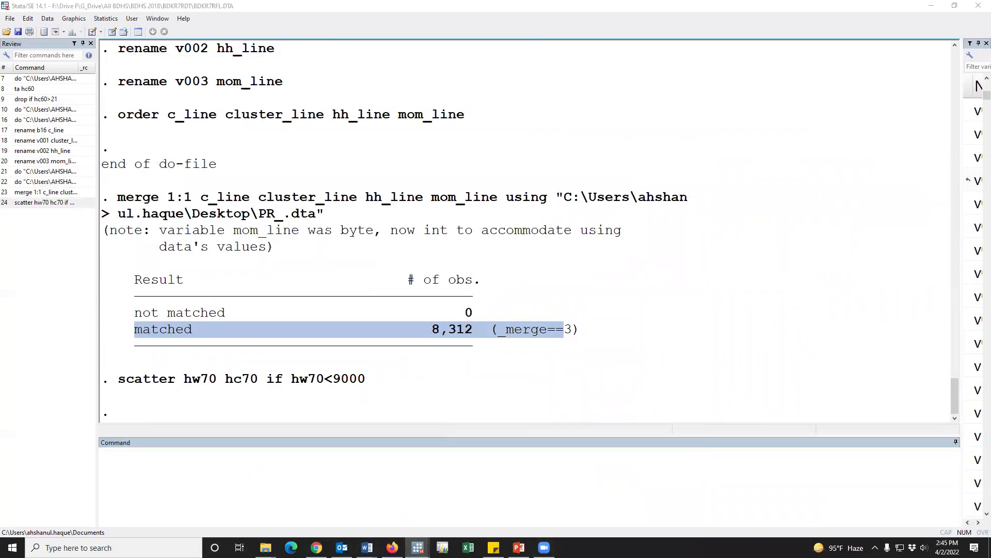
pyautogui.hotkey('alt', 'Tab')
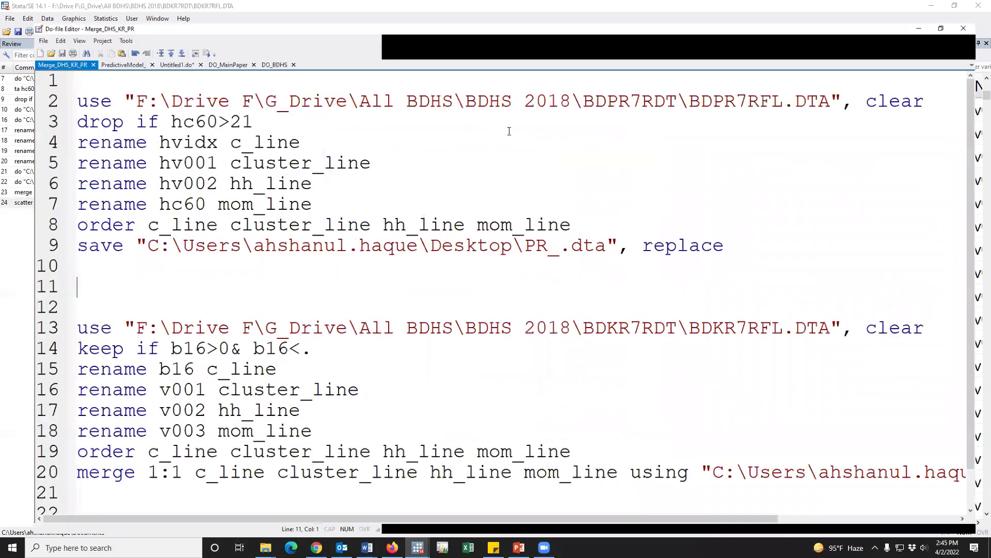
# Step: Put * on line 10 of the do-file and delete the blank lines below it
pyautogui.press('super+Up')
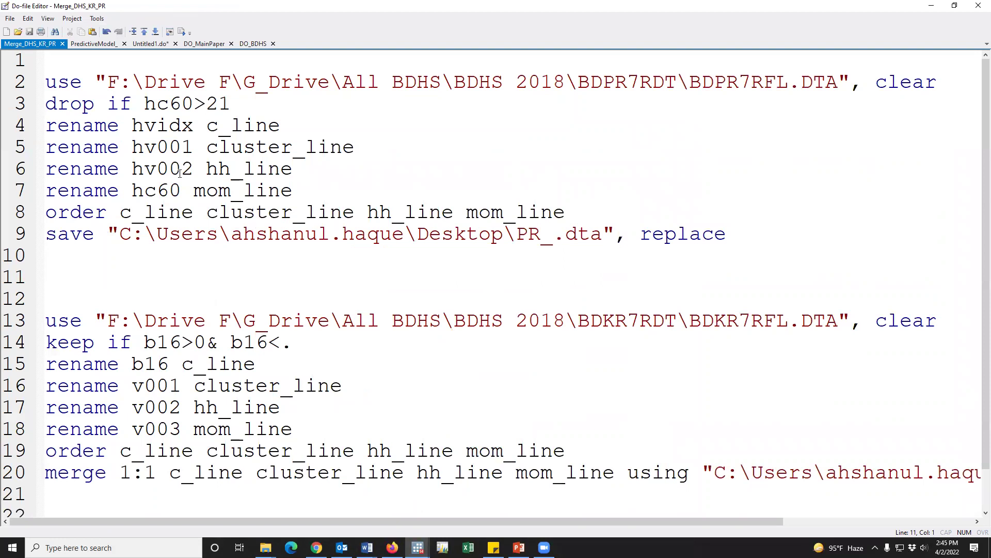
pyautogui.tripleClick(69, 222)
pyautogui.click(77, 262)
pyautogui.write('*')
pyautogui.press('Delete')
pyautogui.press('Delete')
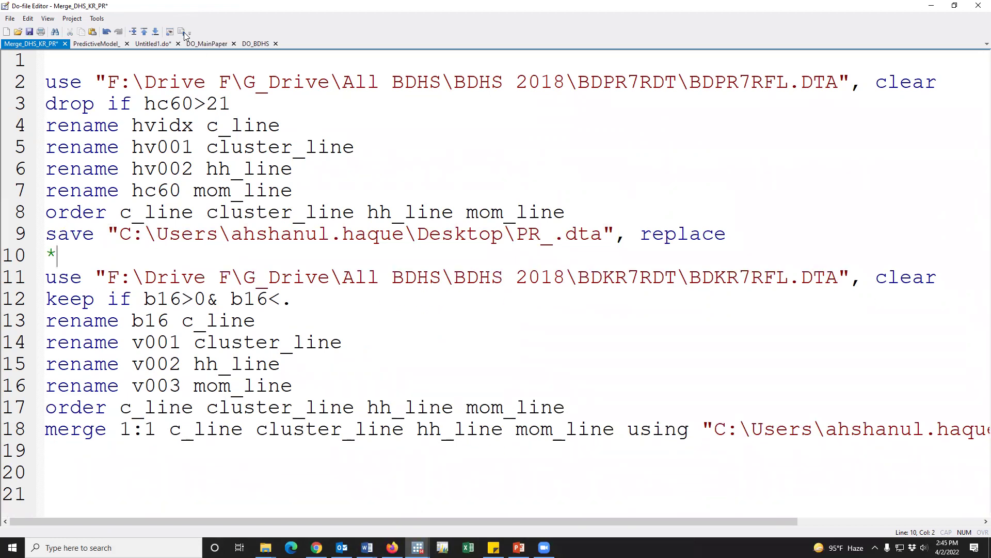
# Step: Run 'drop _merge', taking _merge from the Variables list
pyautogui.moveTo(418, 548)
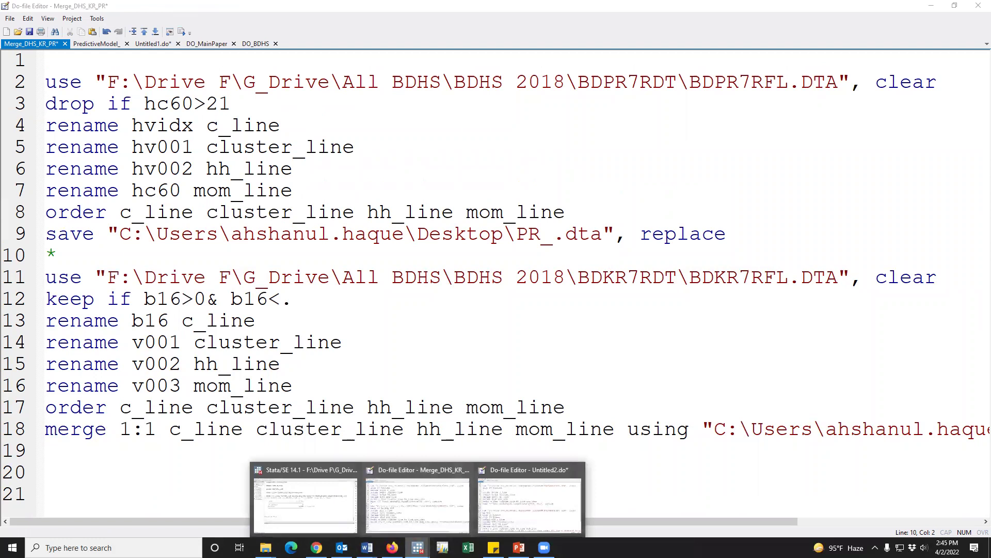
pyautogui.click(333, 492)
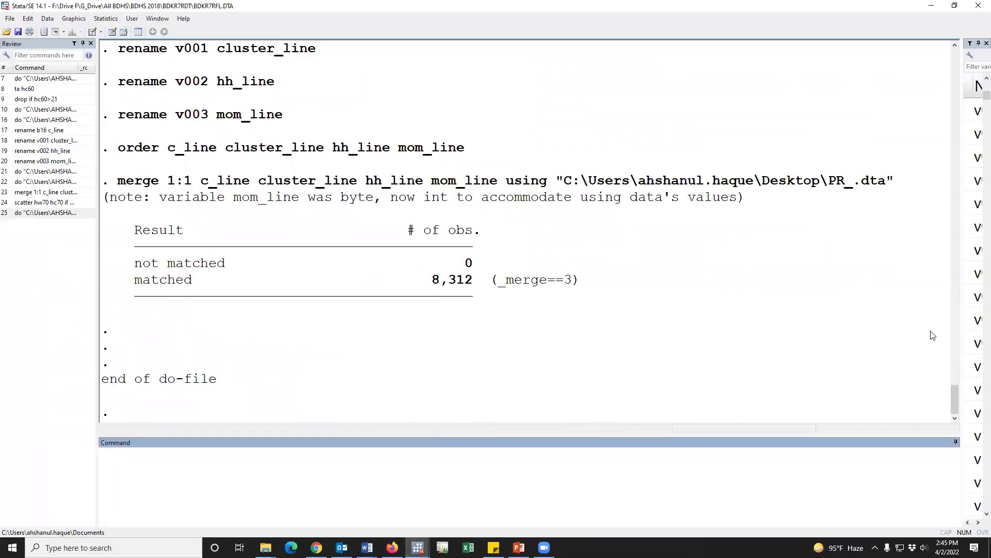
pyautogui.moveTo(961, 320); pyautogui.dragTo(885, 320)
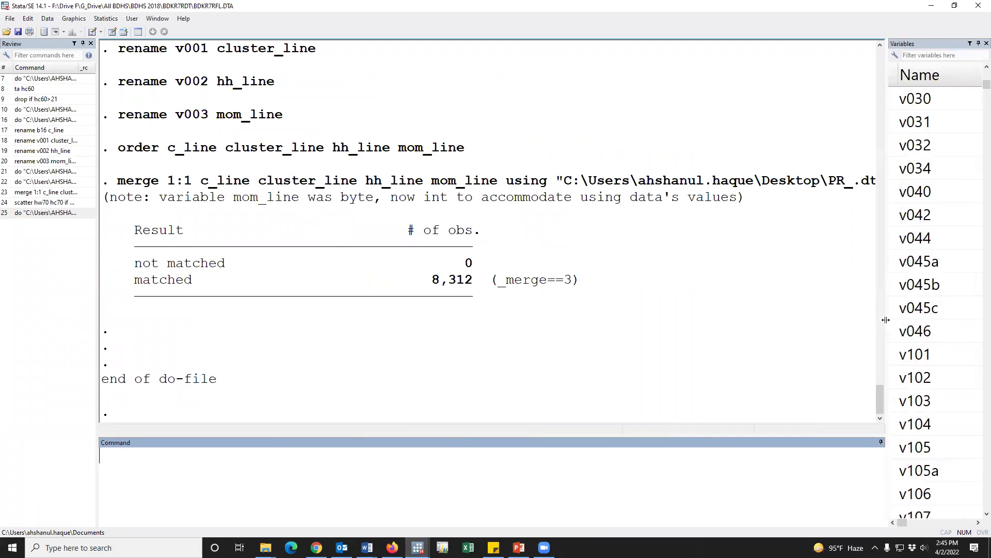
pyautogui.write('drop')
pyautogui.moveTo(986, 85); pyautogui.dragTo(978, 523)
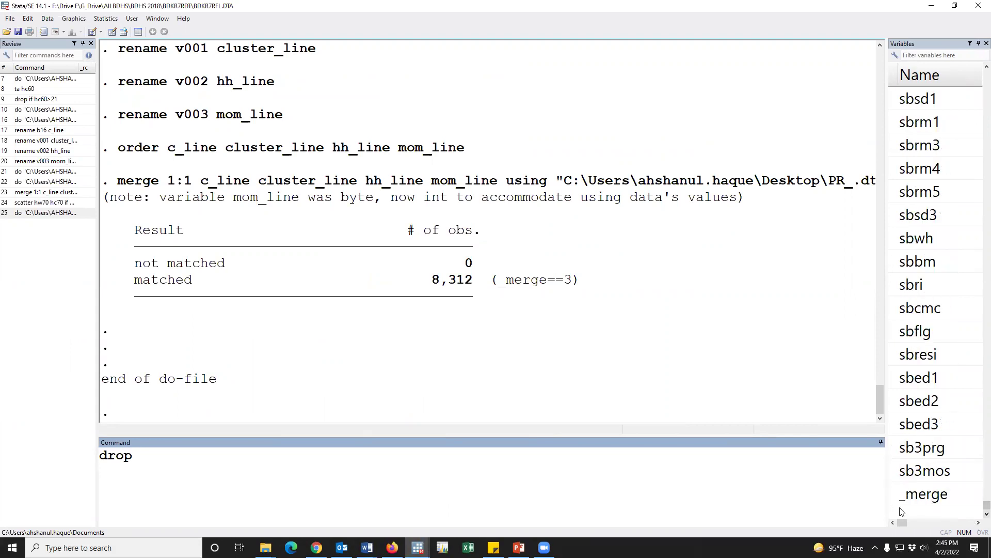
pyautogui.doubleClick(901, 496)
pyautogui.press('Return')
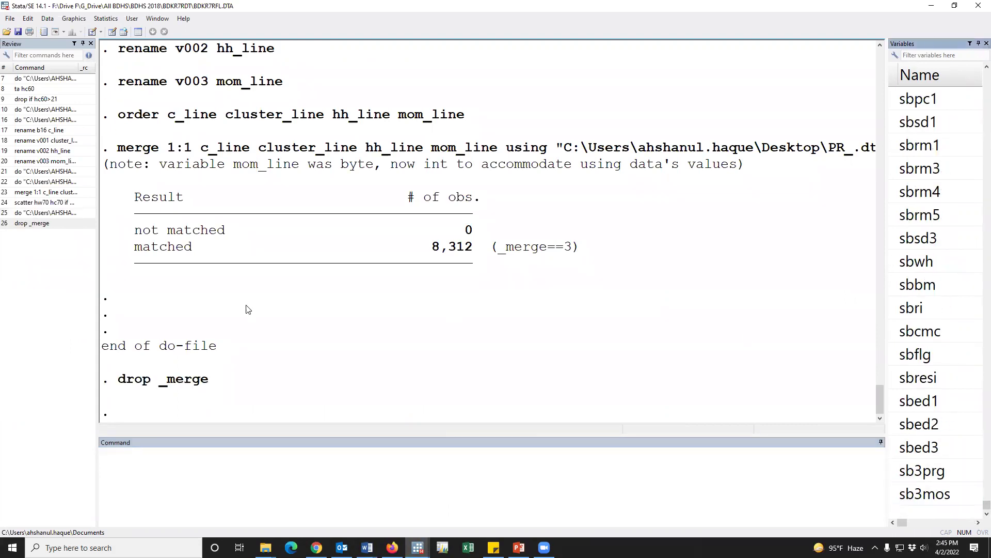
# Step: Cut the drop _merge command from history and switch to the merge do-file
pyautogui.click(41, 224)
pyautogui.click(261, 457)
pyautogui.tripleClick(257, 456)
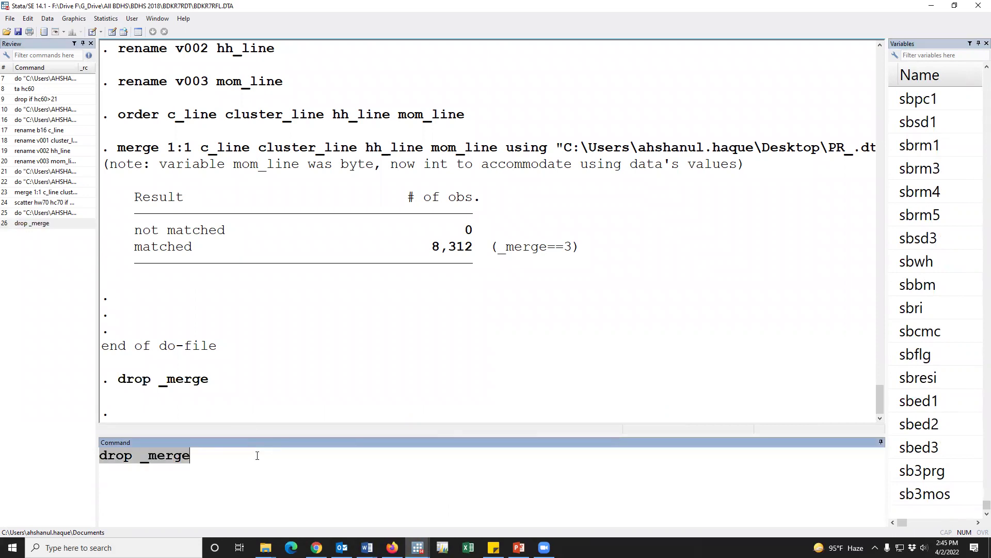
pyautogui.hotkey('ctrl', 'x')
pyautogui.hotkey('alt', 'Tab')
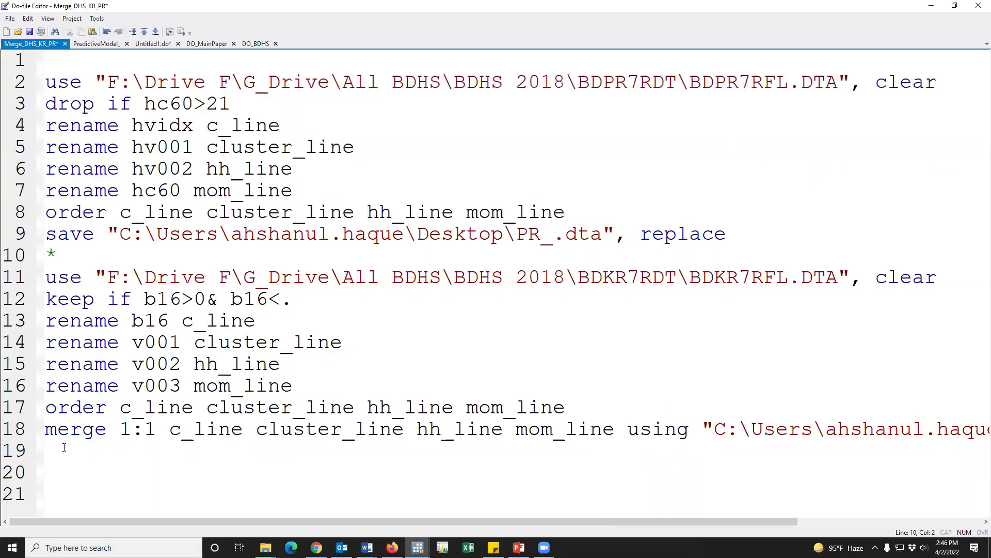
# Step: Paste drop _merge onto line 19 and check the Variables pane
pyautogui.hotkey('ctrl', 'v')
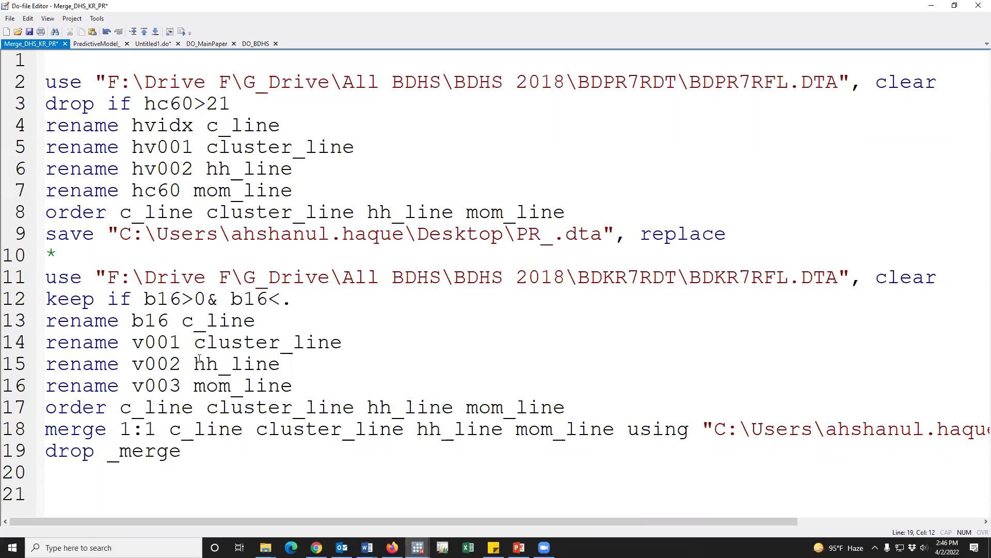
pyautogui.hotkey('alt', 'Tab')
pyautogui.moveTo(886, 249); pyautogui.dragTo(808, 248)
pyautogui.scroll(20, 860, 340)
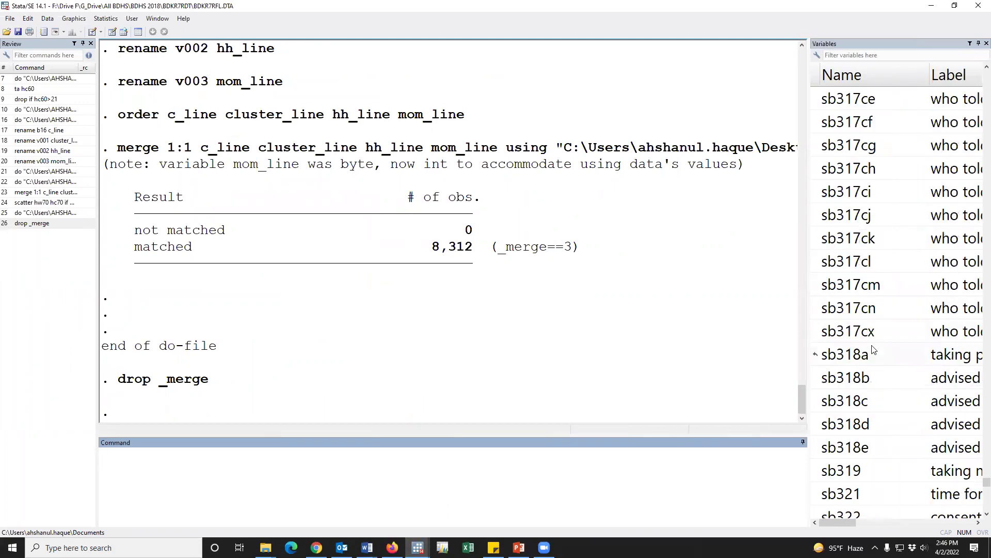
pyautogui.scroll(20, 872, 348)
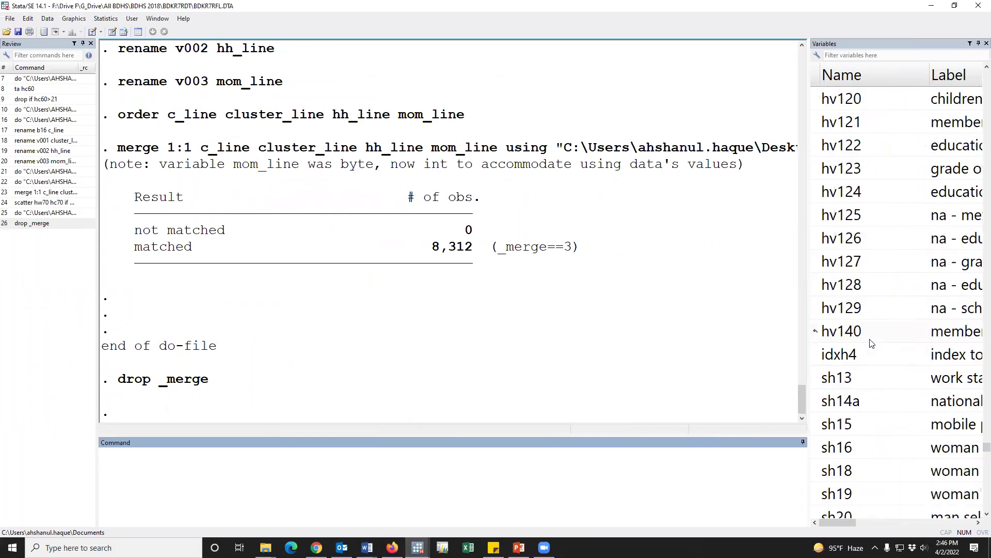
pyautogui.scroll(20, 869, 347)
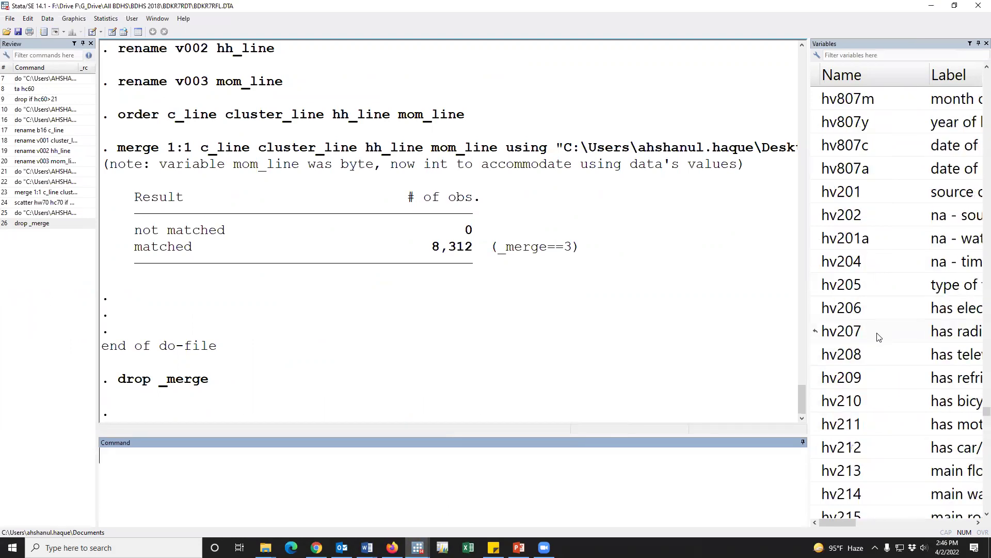
pyautogui.scroll(20, 880, 344)
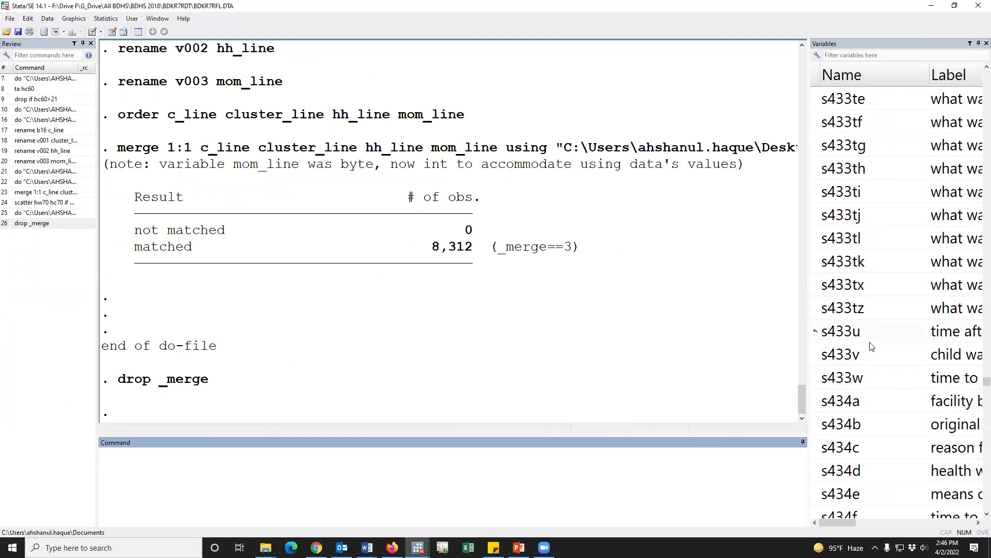
pyautogui.moveTo(979, 380); pyautogui.dragTo(971, 67)
# Step: Review the finished Merge_DHS_KR_PR do-file and save it
pyautogui.hotkey('alt', 'Tab')
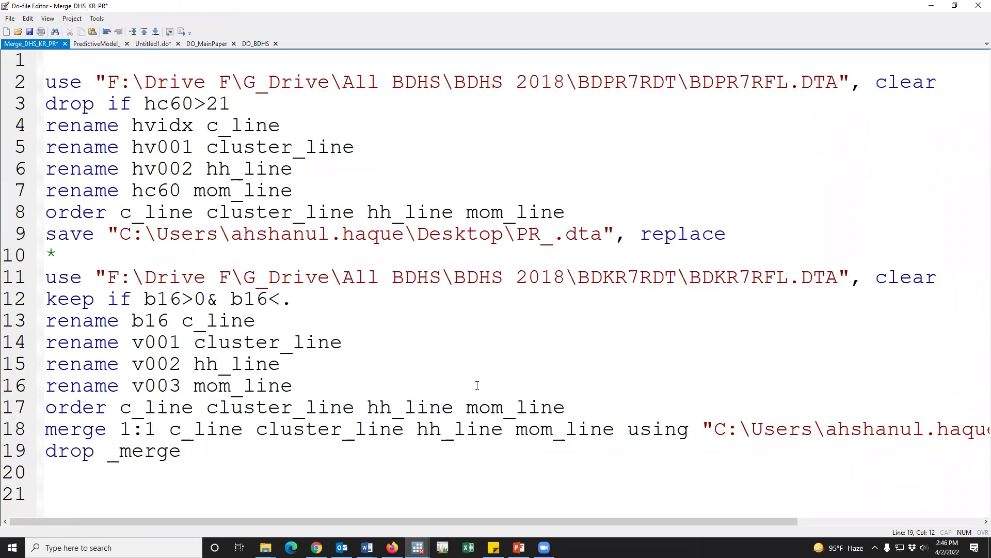
pyautogui.scroll(-2, 478, 385)
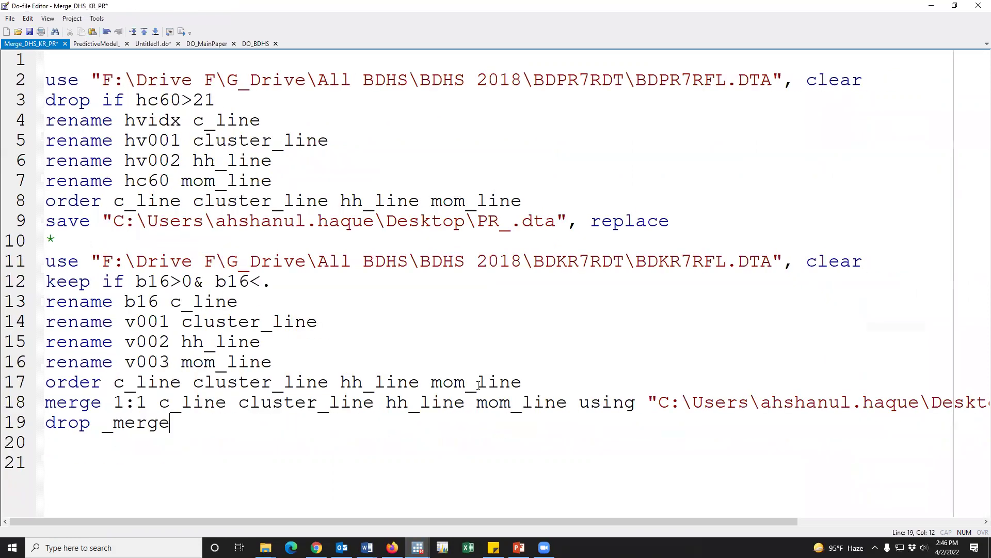
pyautogui.scroll(-1, 480, 384)
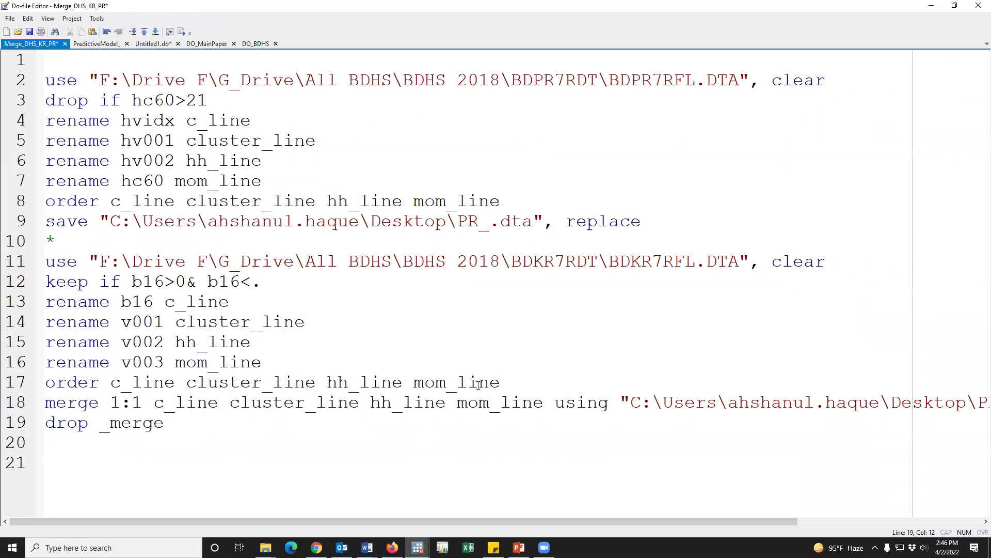
pyautogui.scroll(-1, 478, 386)
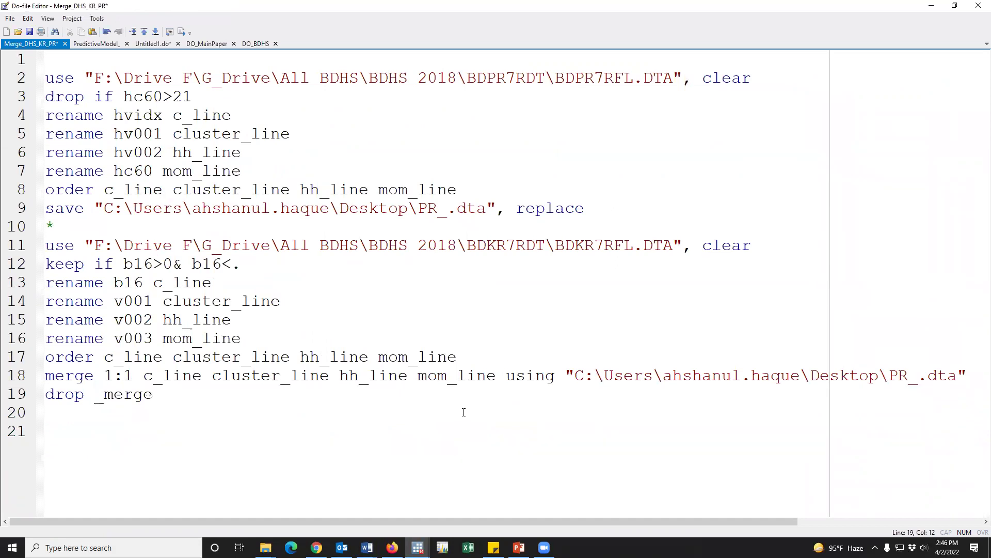
pyautogui.scroll(2, 464, 411)
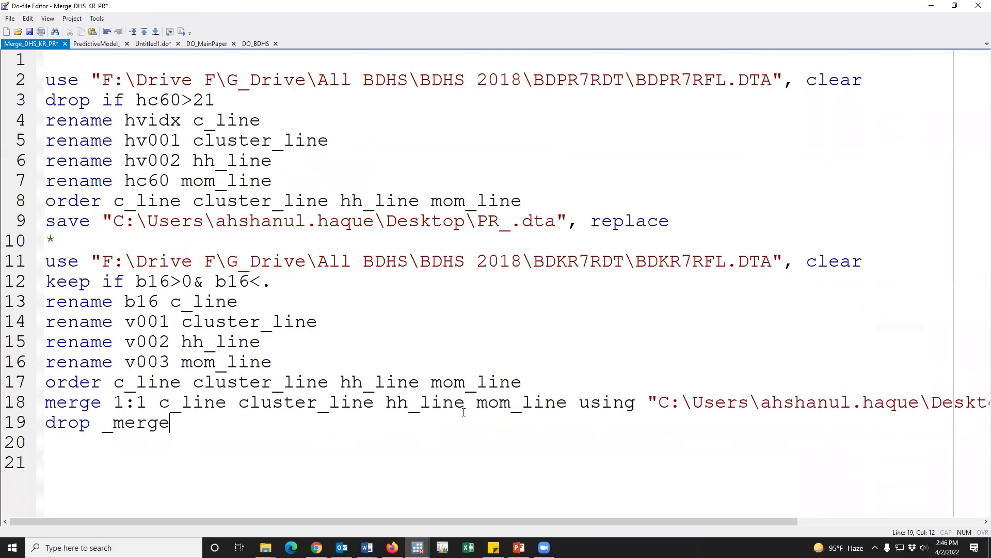
pyautogui.scroll(1, 464, 411)
pyautogui.scroll(-2, 465, 411)
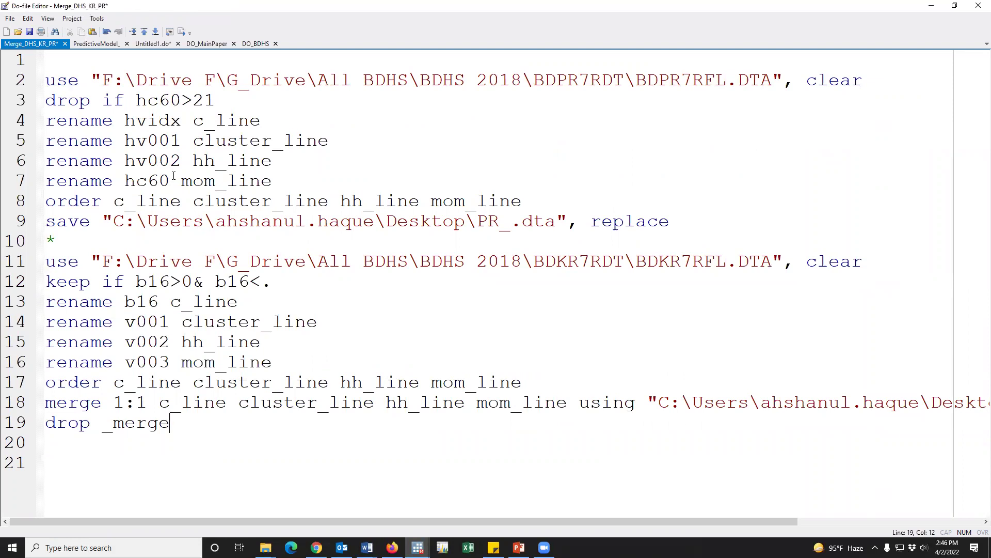
pyautogui.click(29, 32)
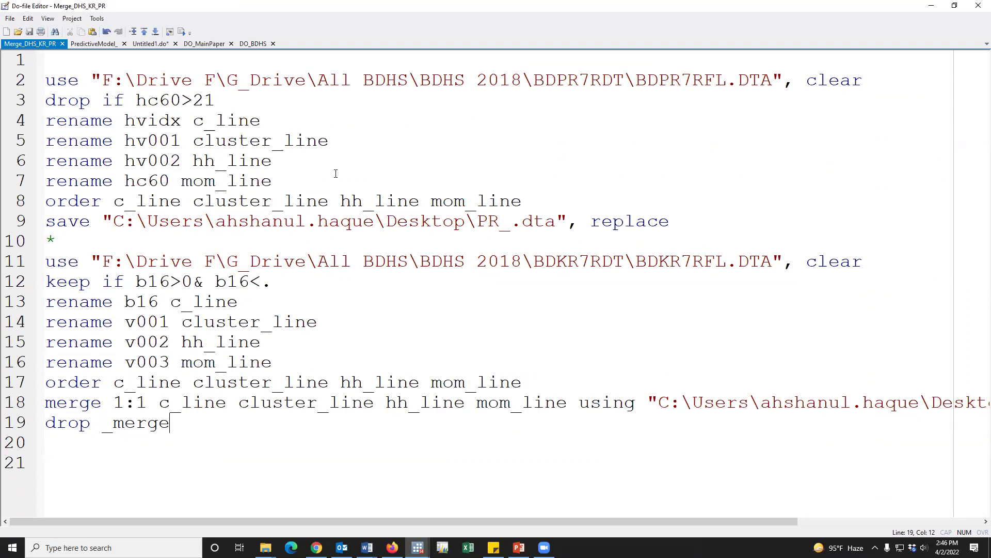